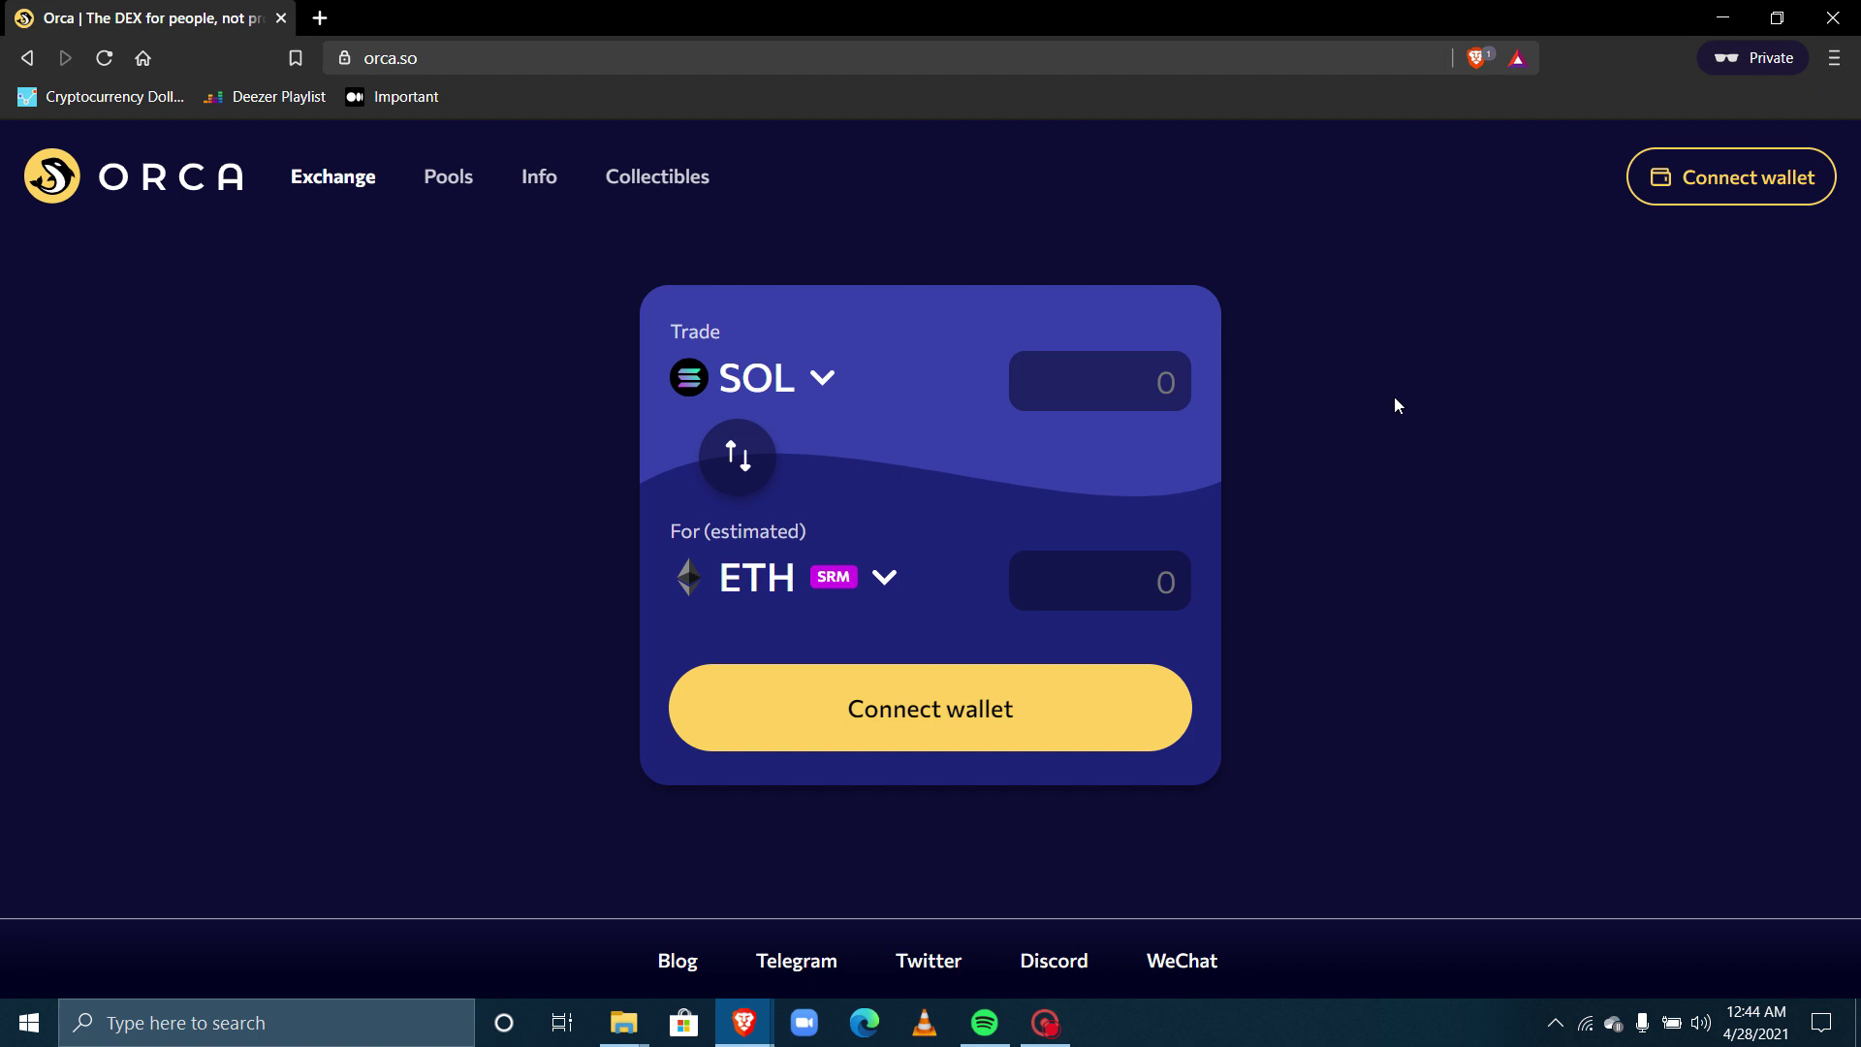
Step: Reload the orca.so exchange page
left_click(362, 53)
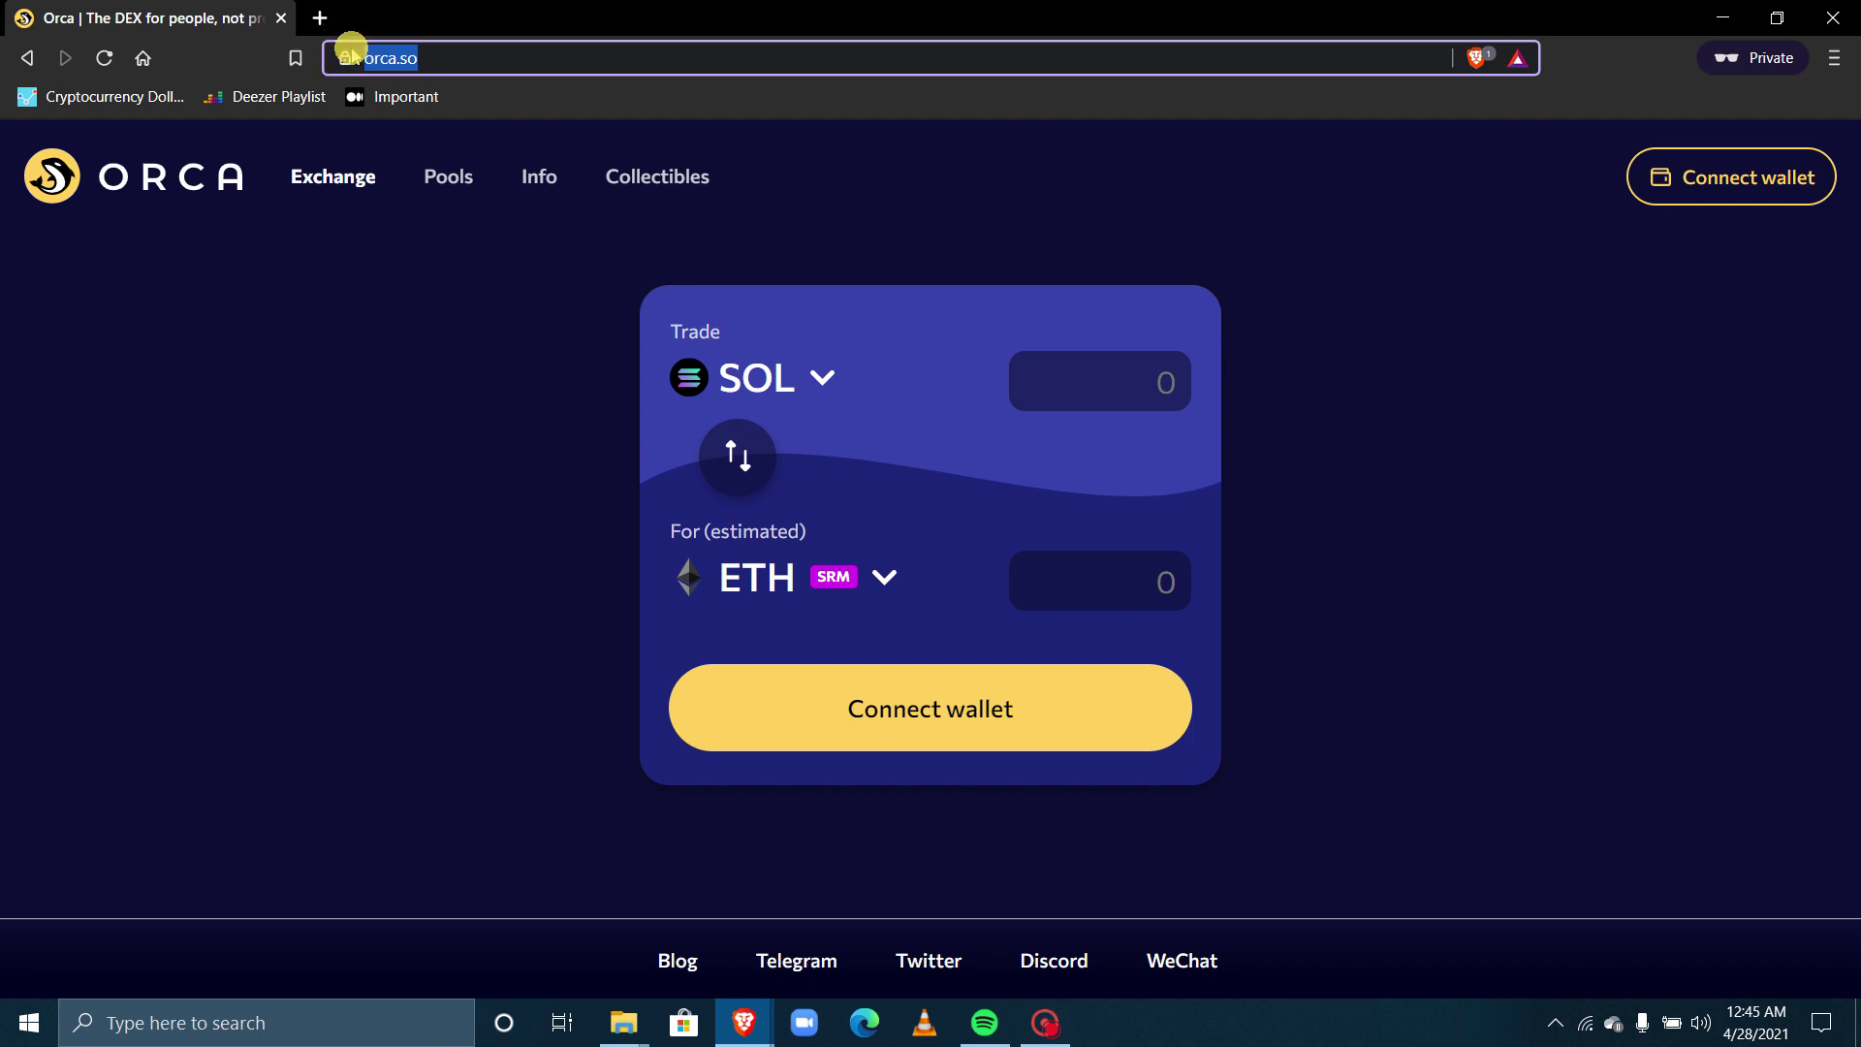
left_click(451, 236)
left_click(423, 53)
key("Return")
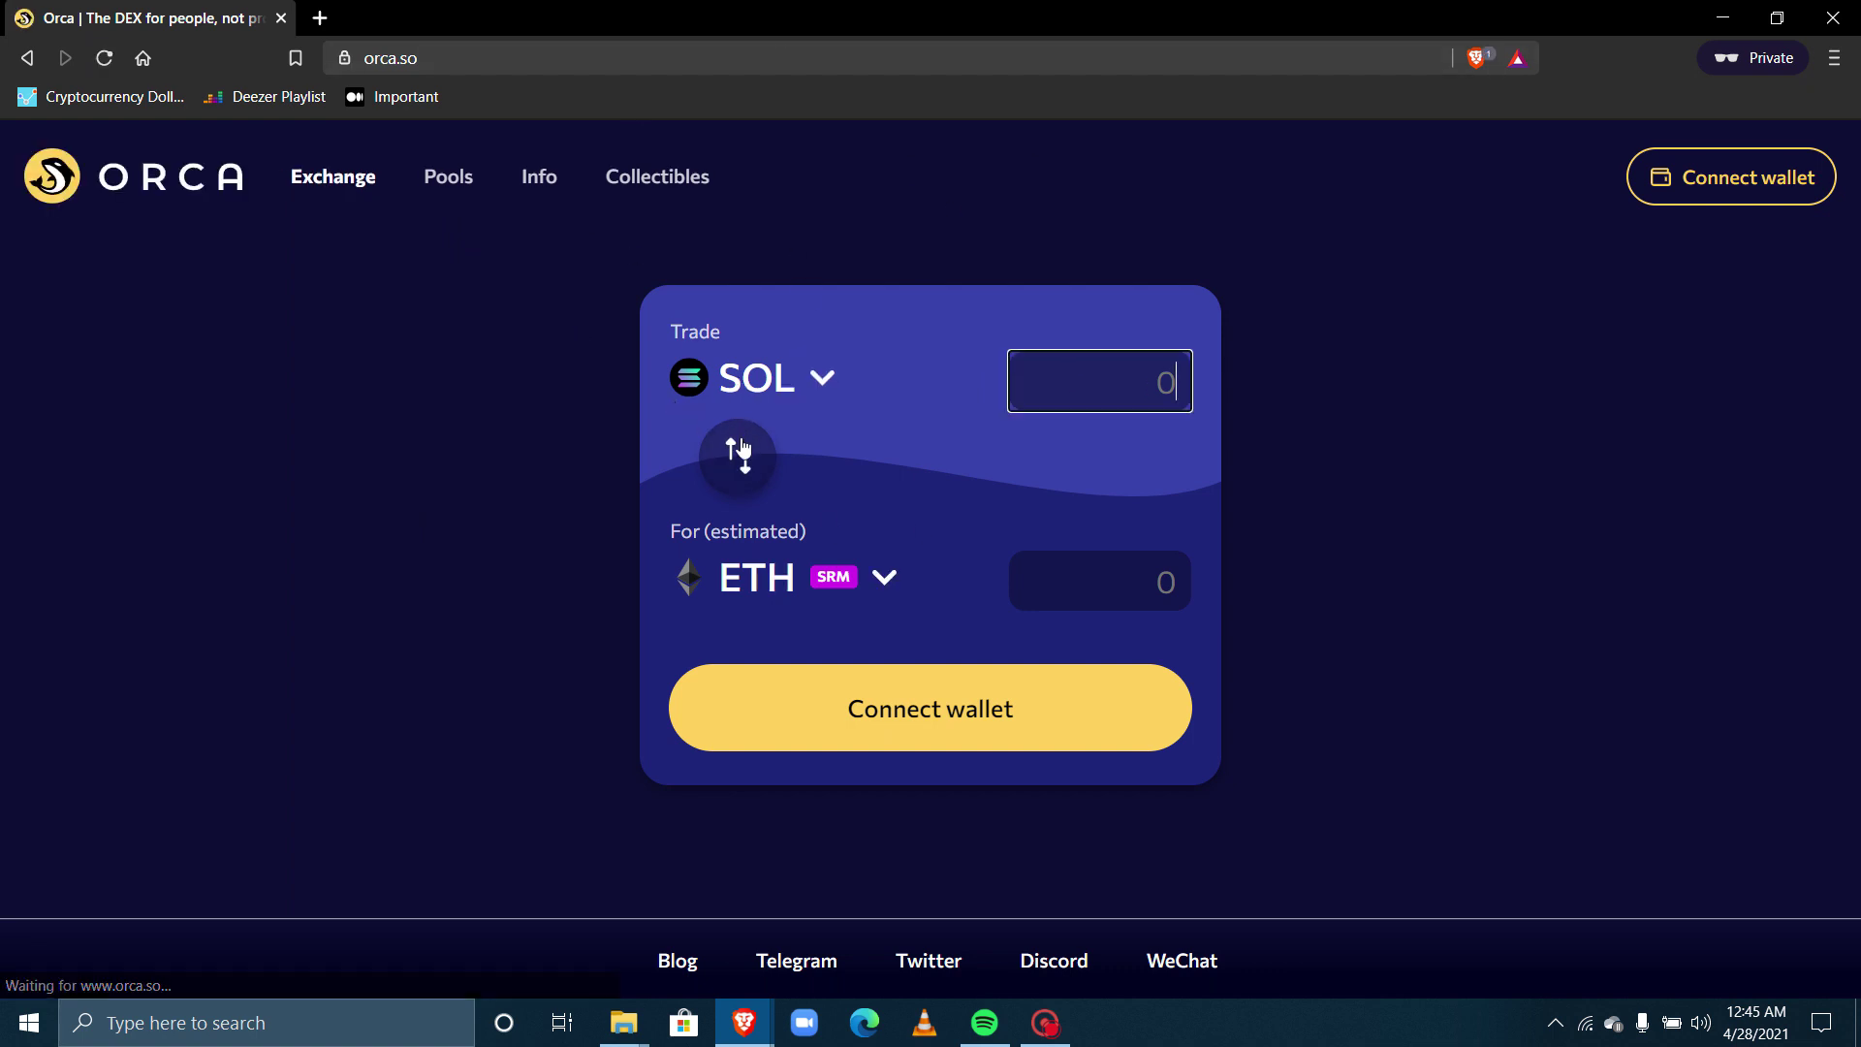
Step: Open Orca's wallet choices, try Phantom, and return to the Orca tab
left_click(1714, 184)
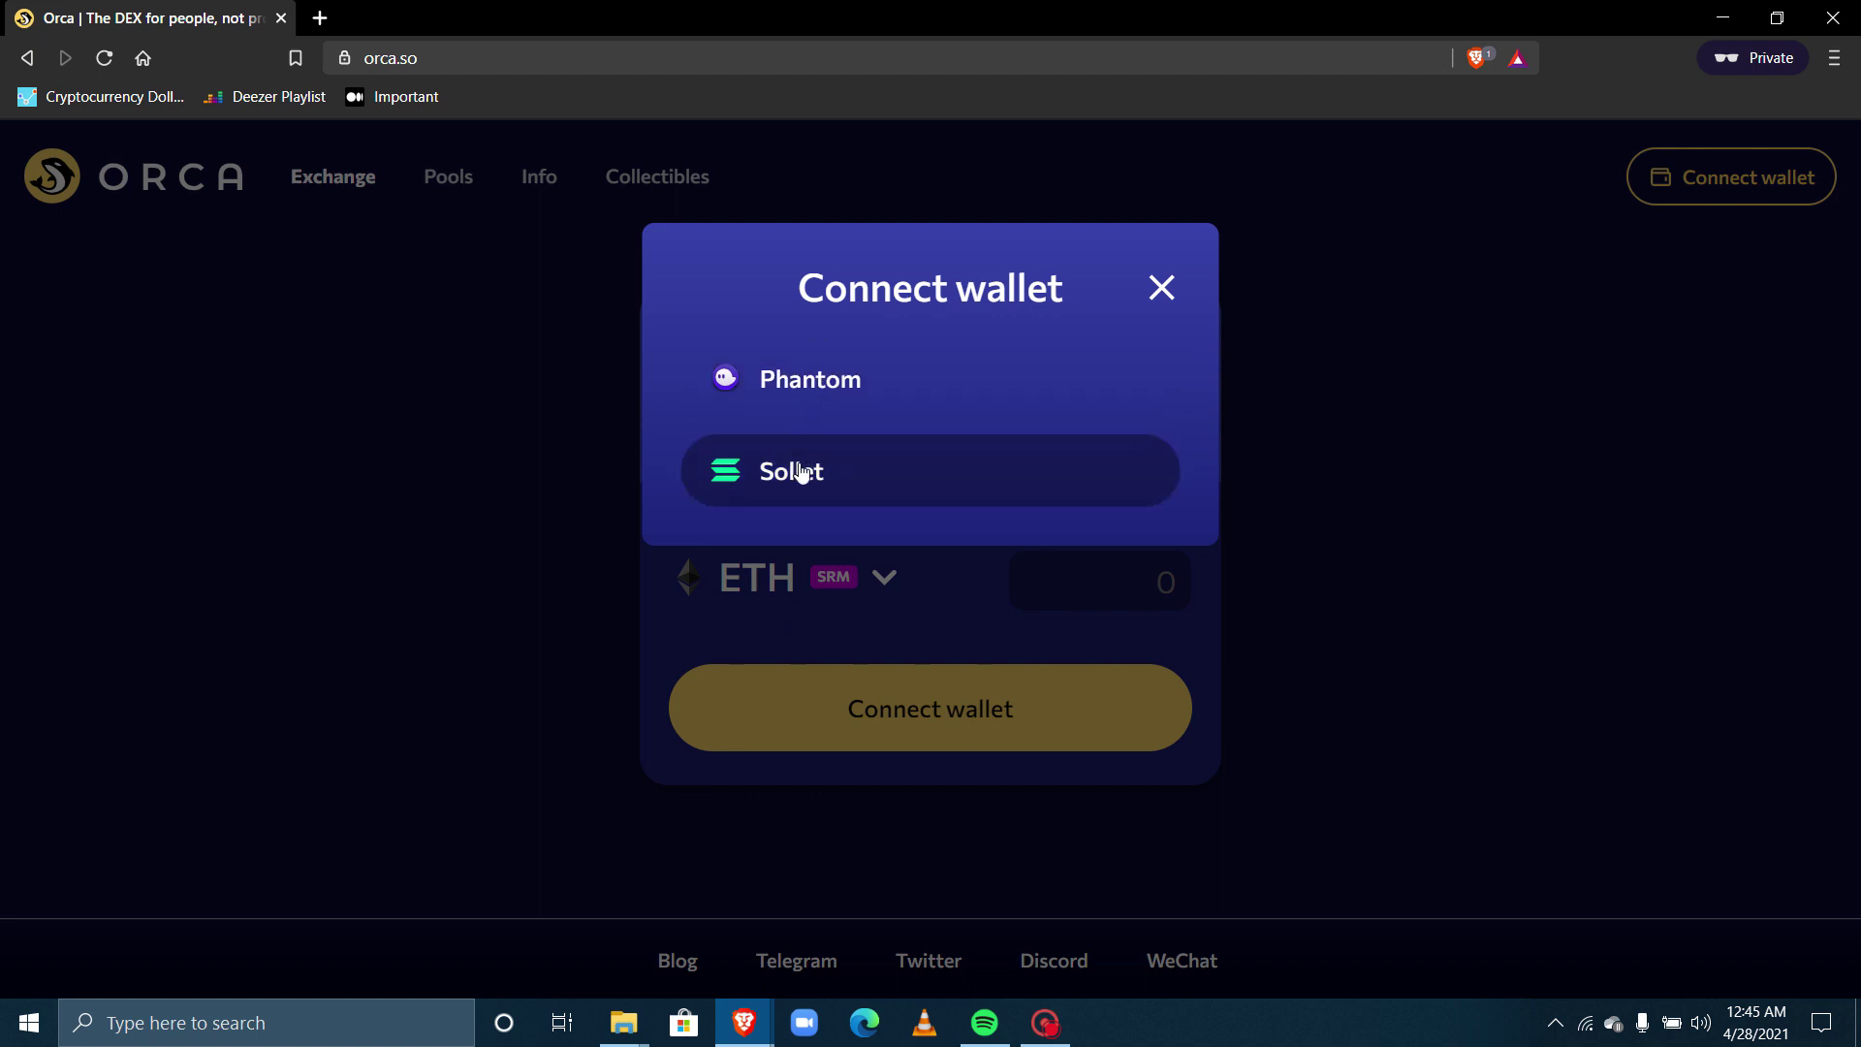
left_click(760, 382)
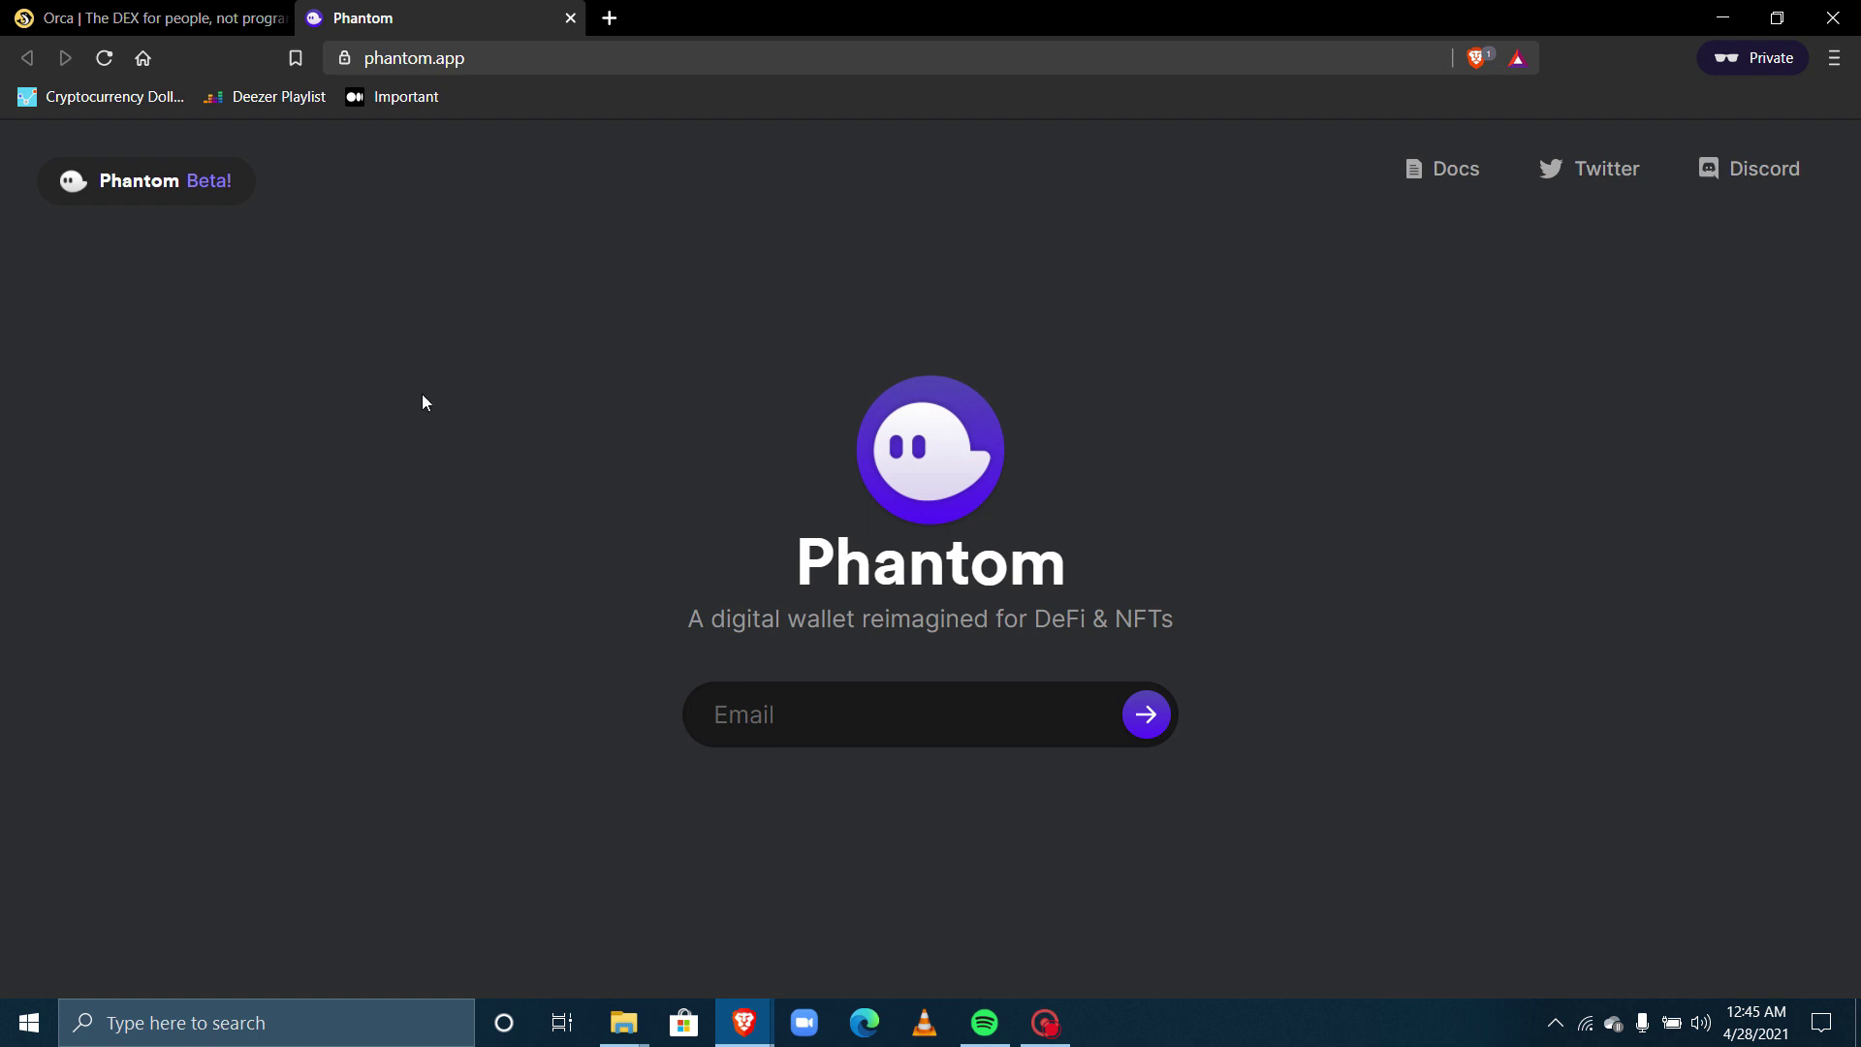
left_click(280, 17)
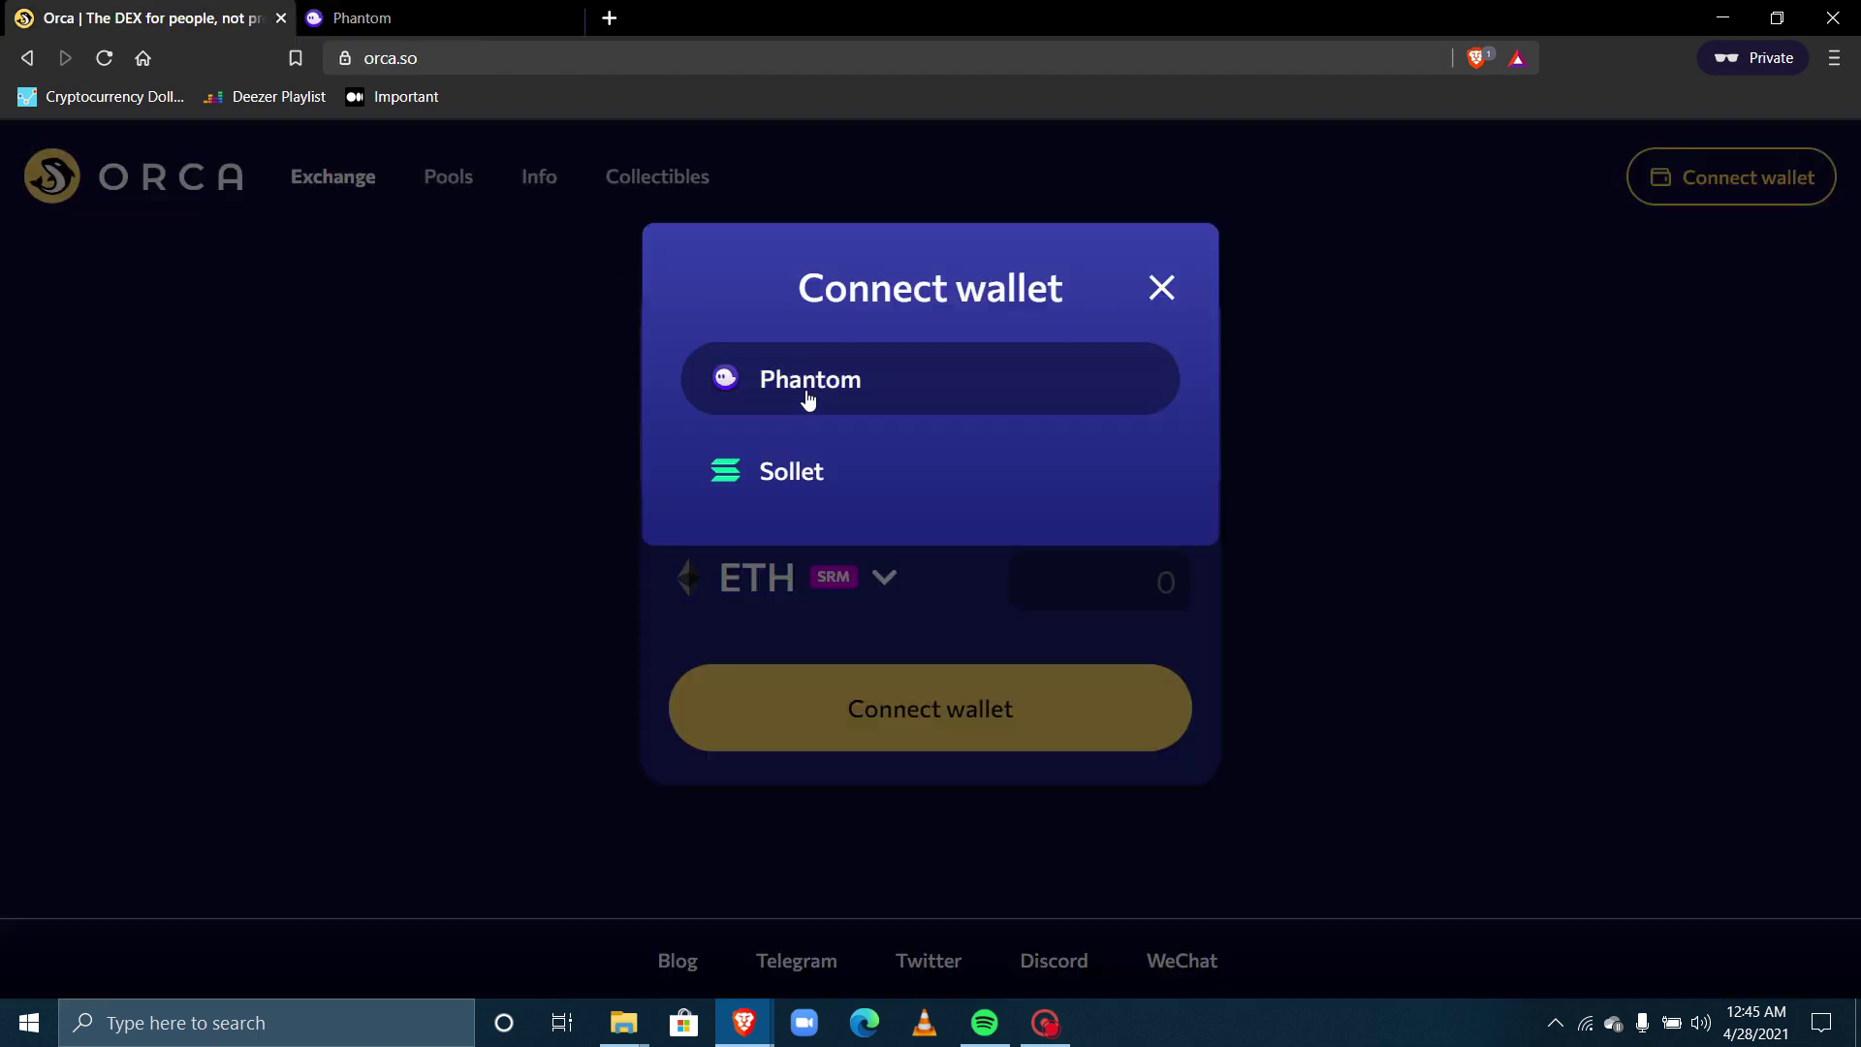
Step: Start a new Sollet wallet and copy its seed words
left_click(790, 481)
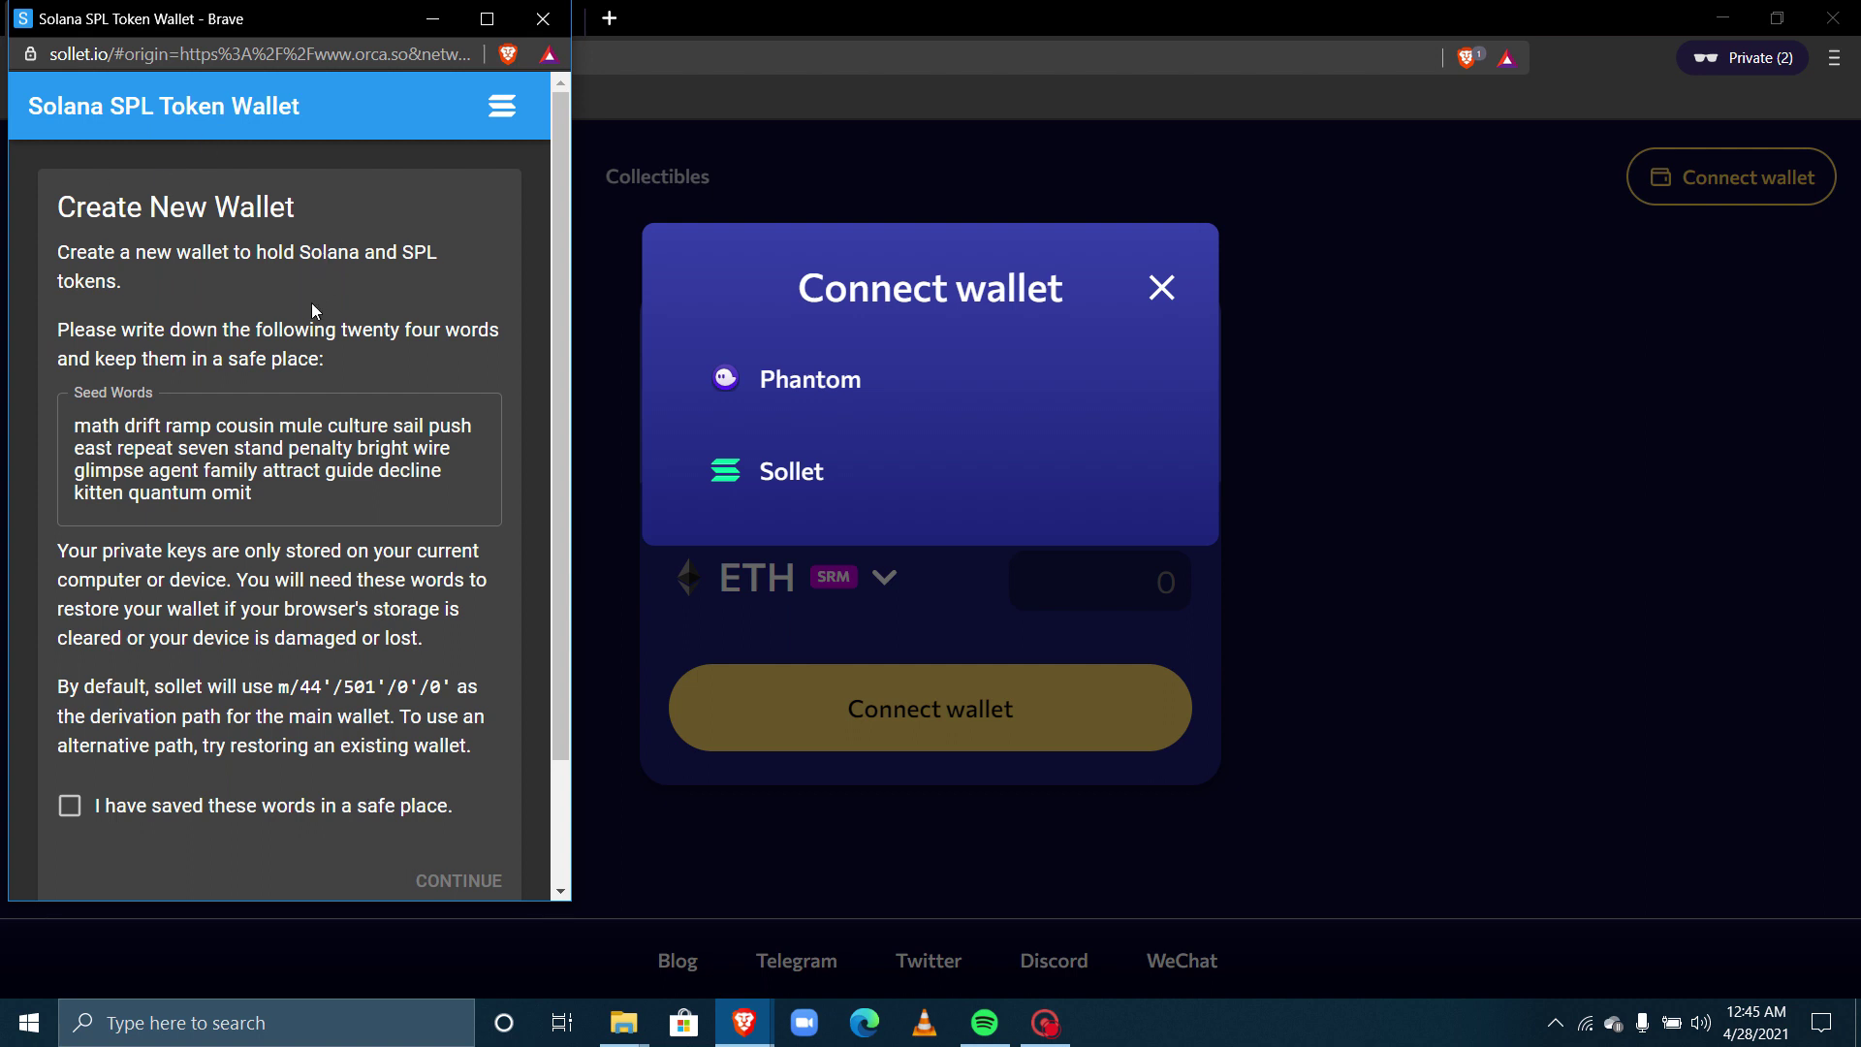
scroll(319, 310, "down", 2)
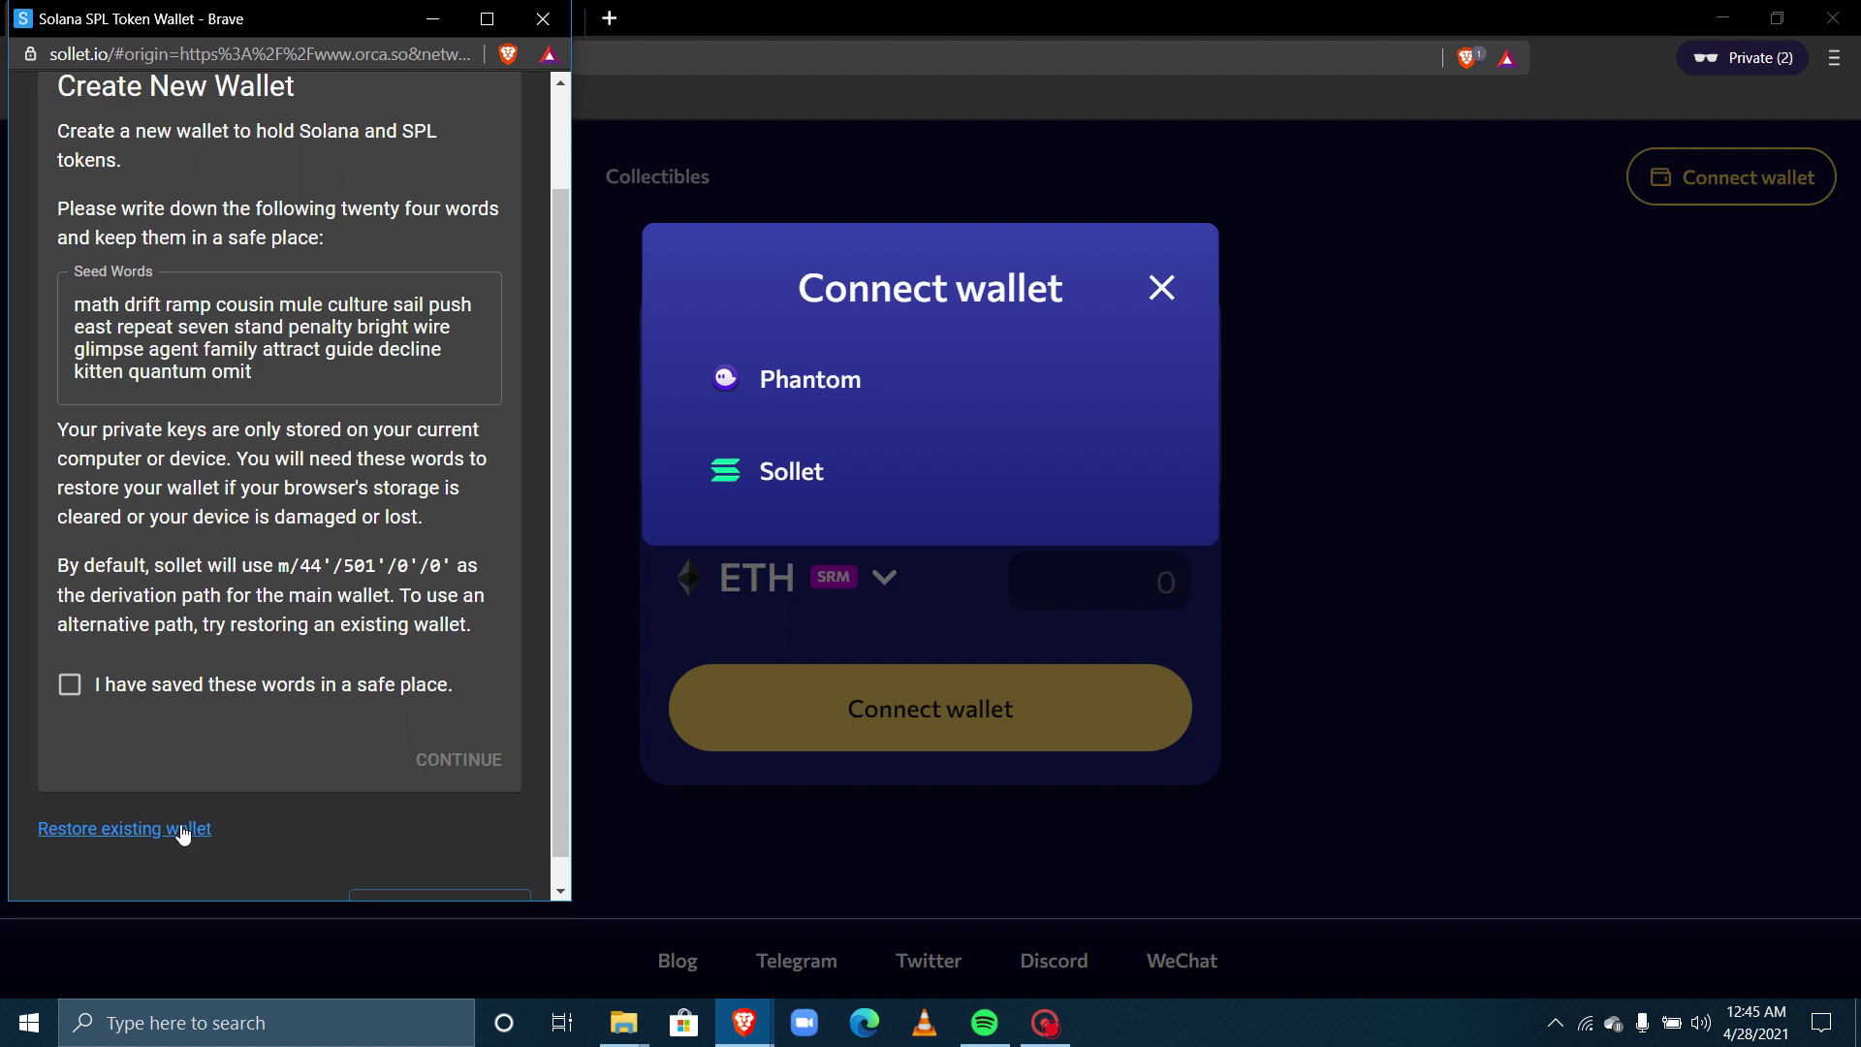
scroll(271, 504, "up", 2)
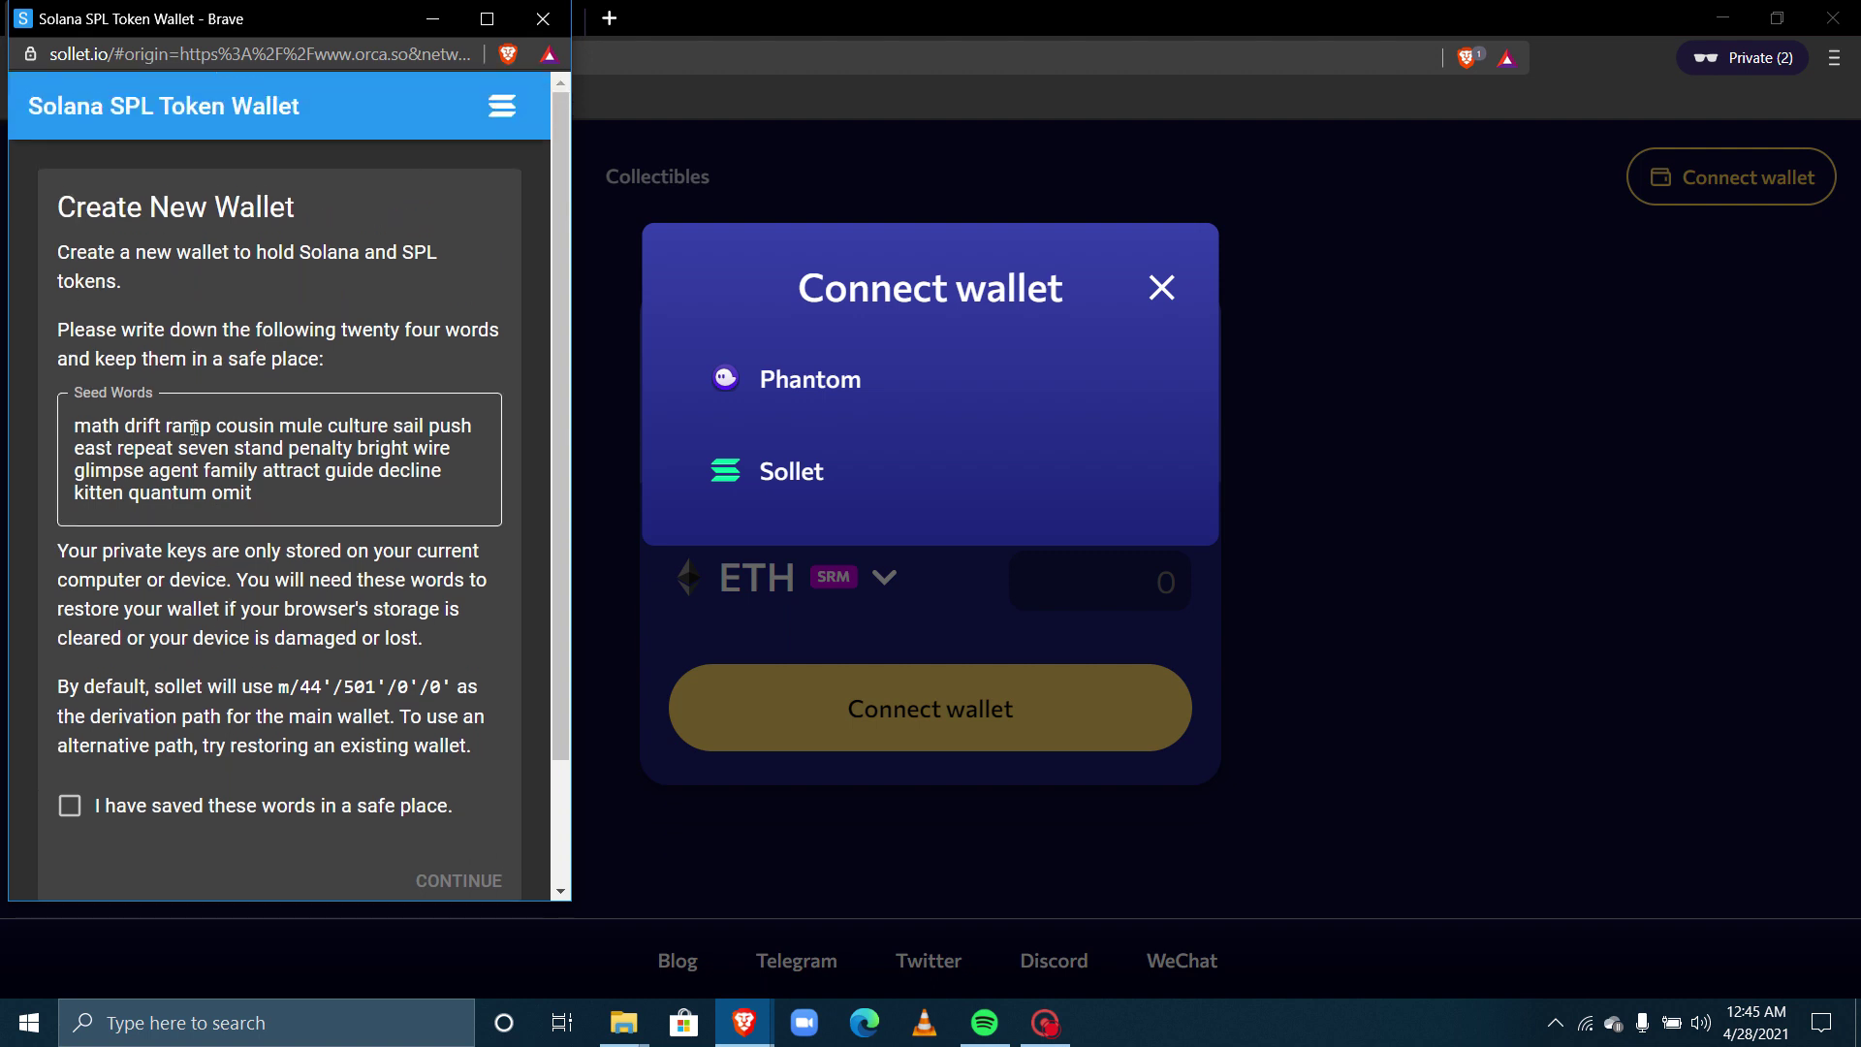
triple_click(248, 502)
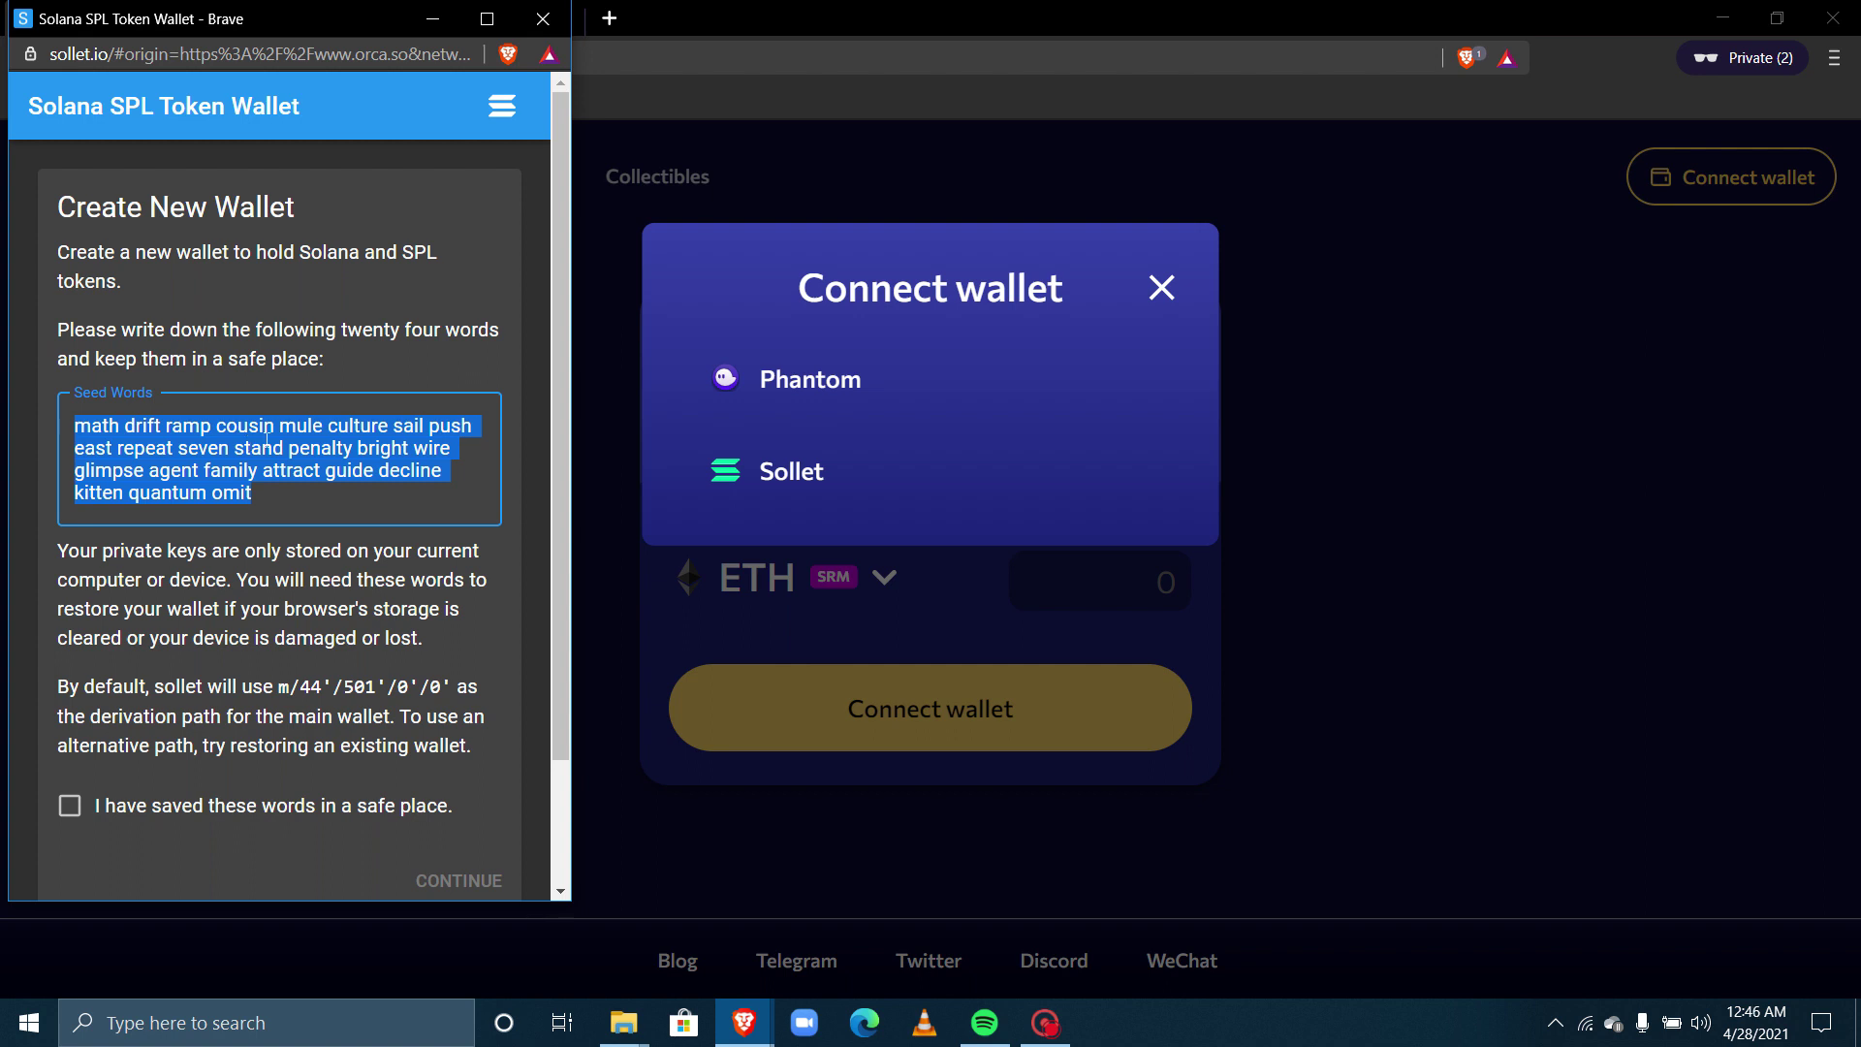
Step: Confirm the seed words are saved and continue to the mnemonic check
left_click(70, 806)
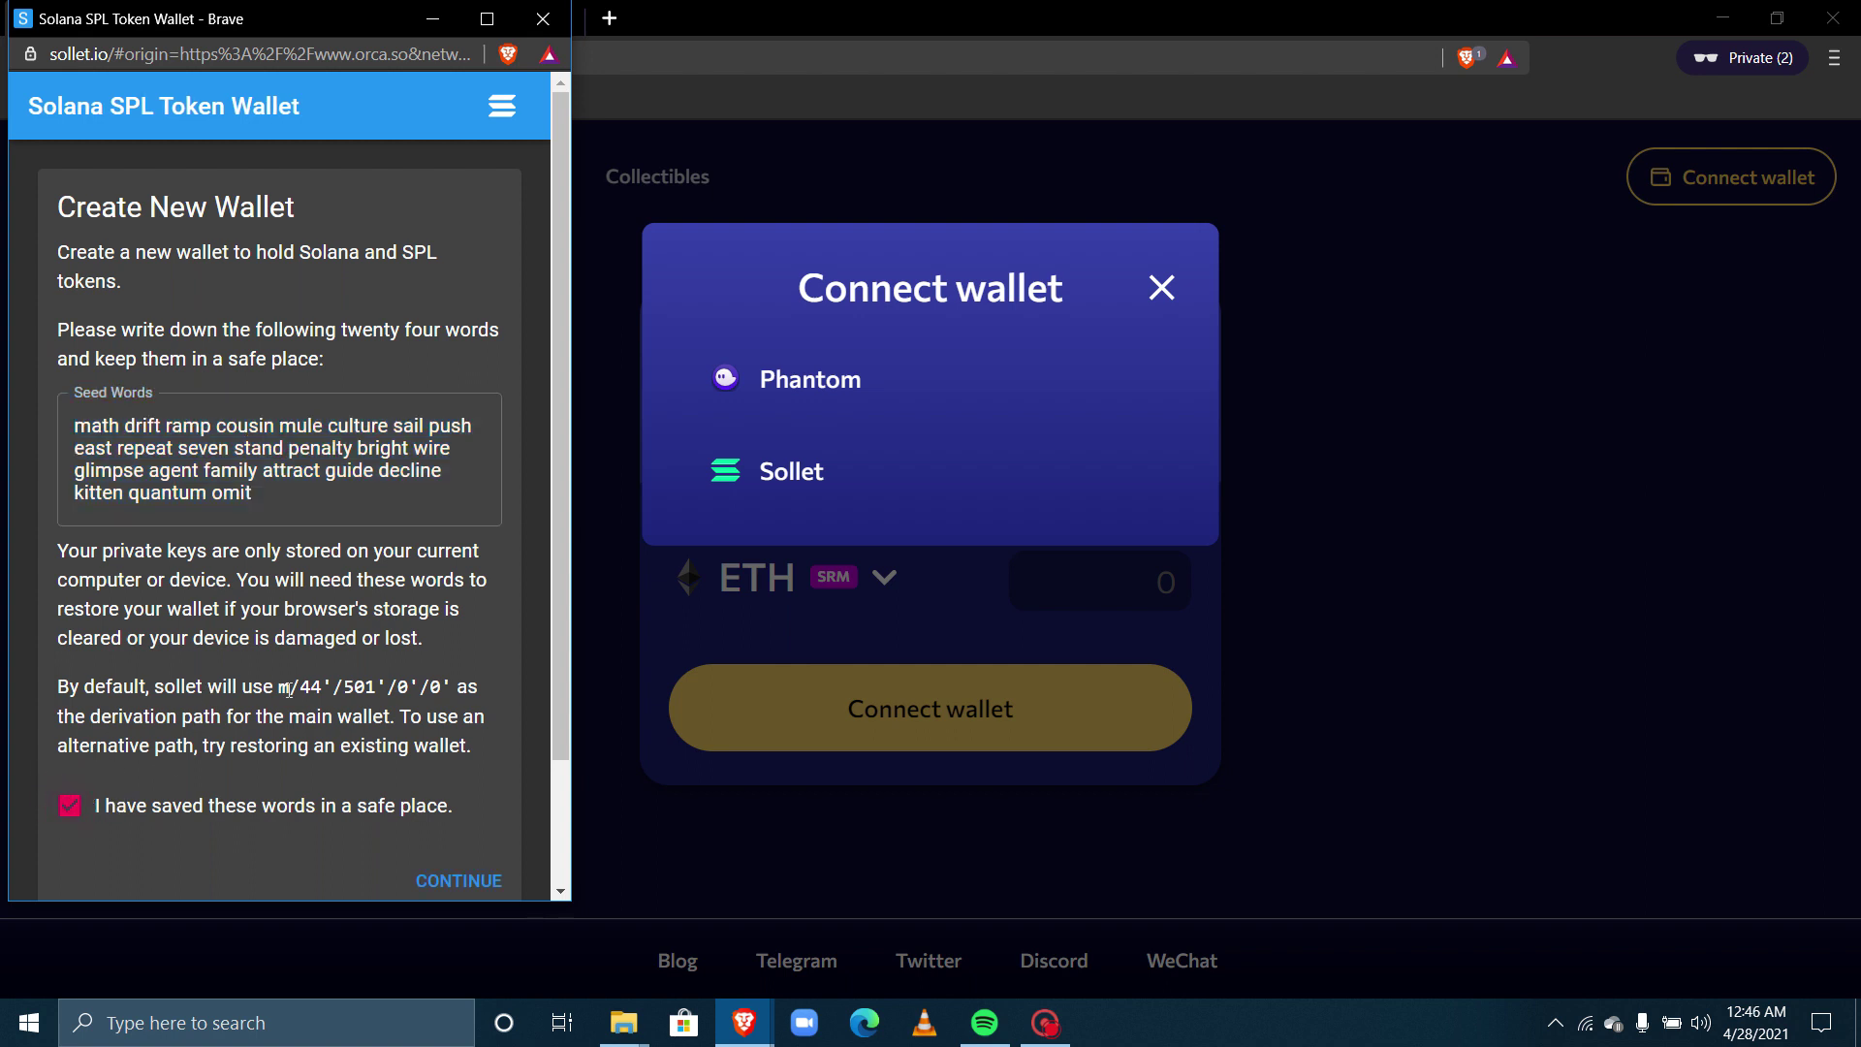
scroll(291, 698, "down", 1)
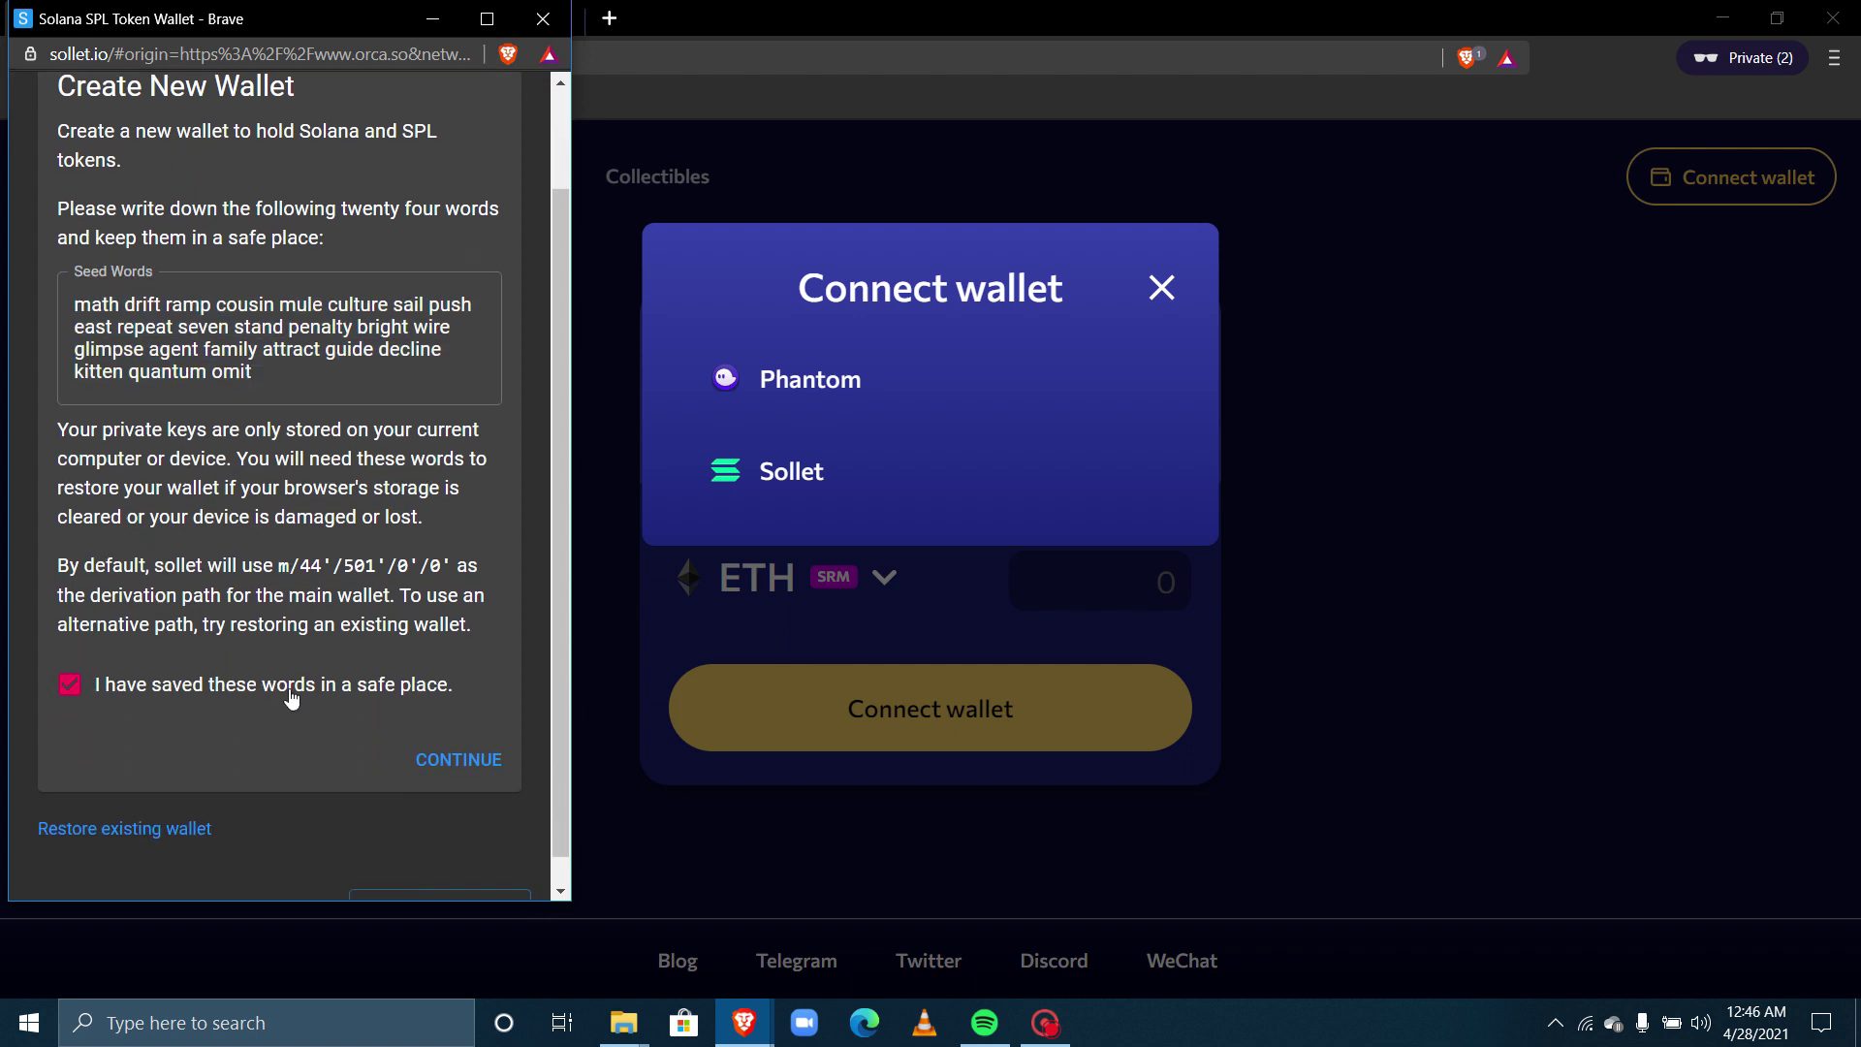
left_click(459, 759)
Step: Paste the copied seed phrase into the confirmation field and accept it
left_click(282, 282)
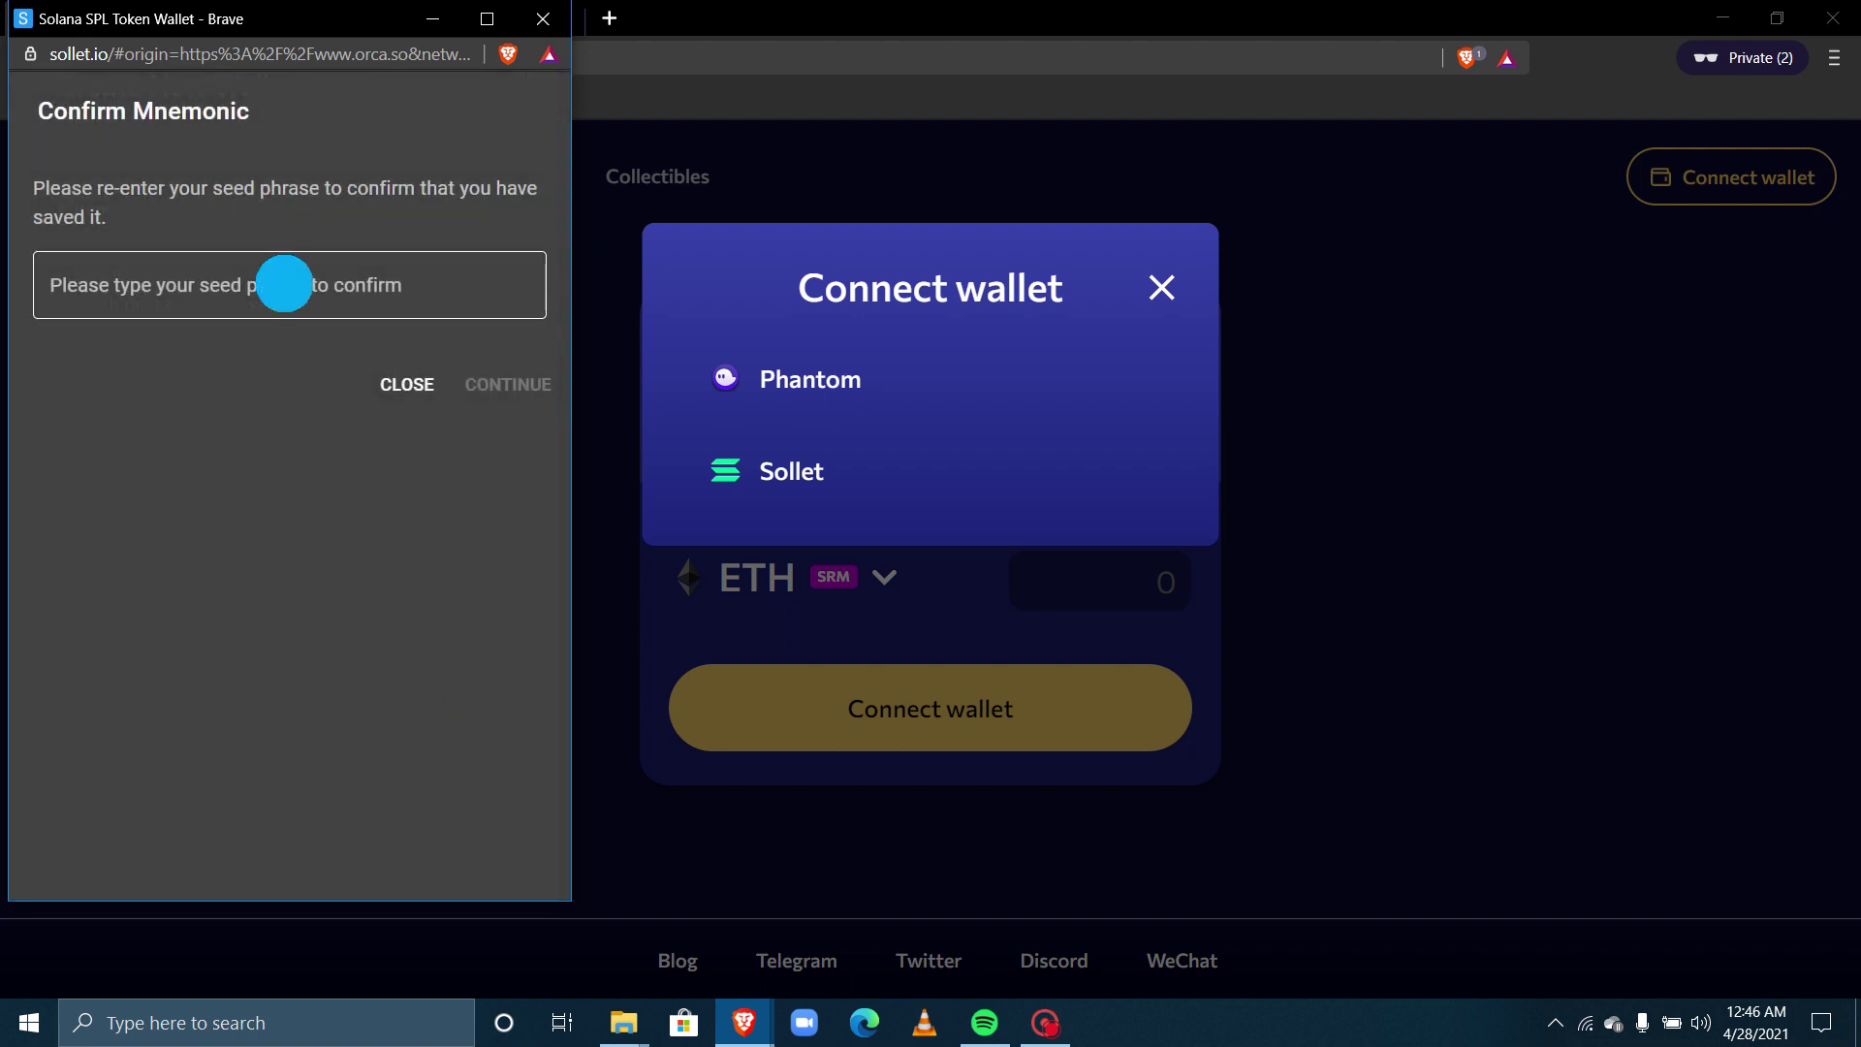
right_click(286, 288)
left_click(353, 470)
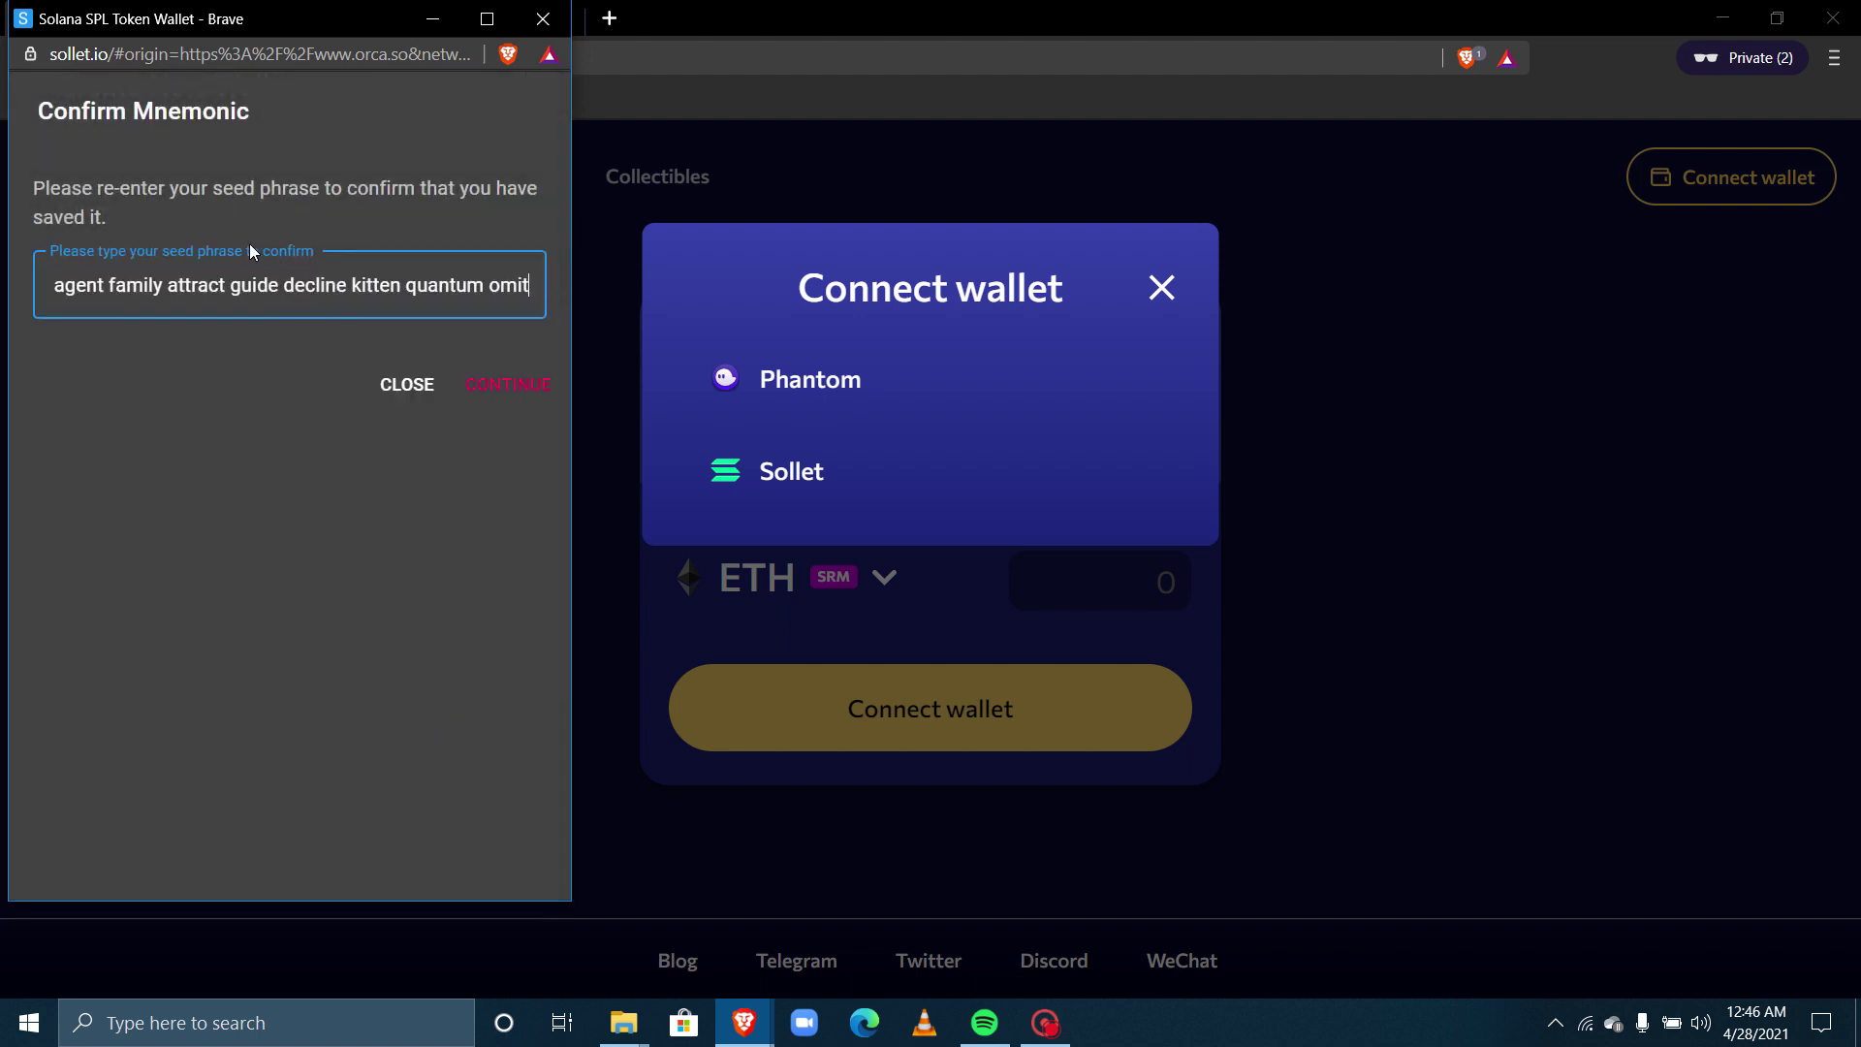
left_click(485, 386)
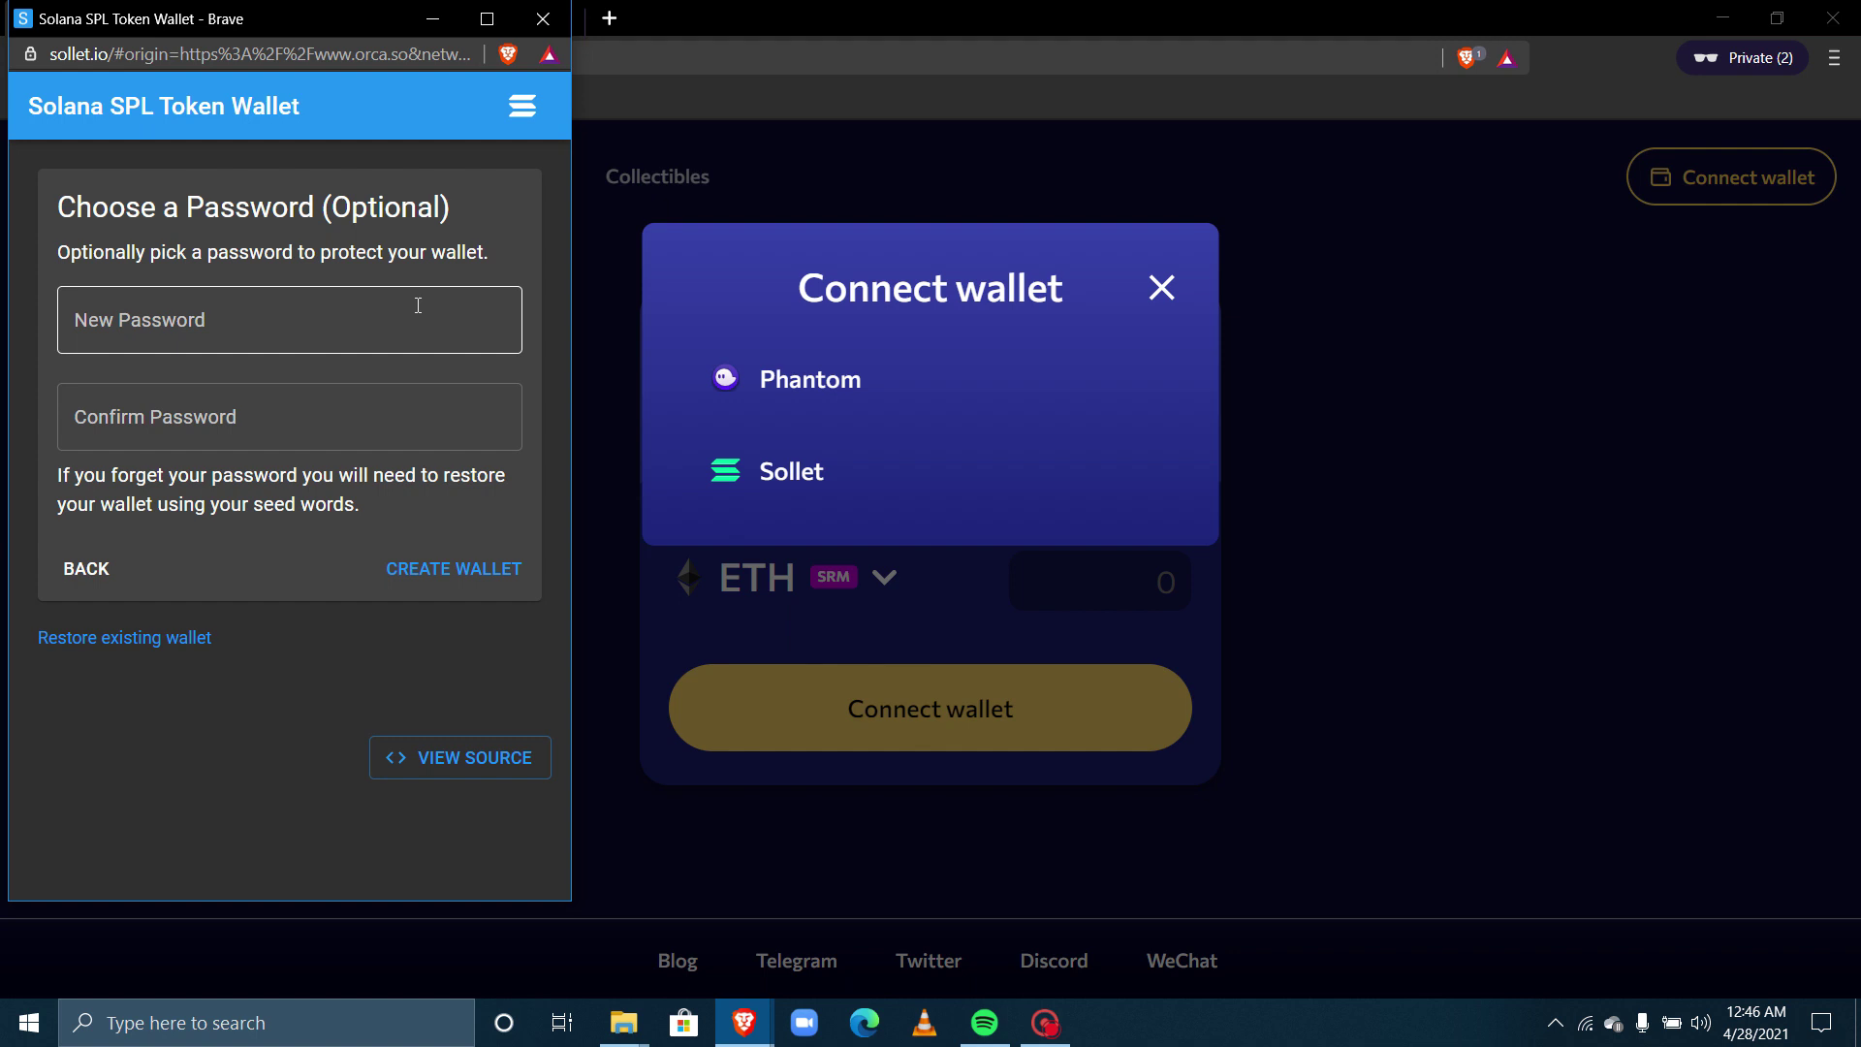
Step: Enter the new wallet password in both New and Confirm Password fields
left_click(373, 314)
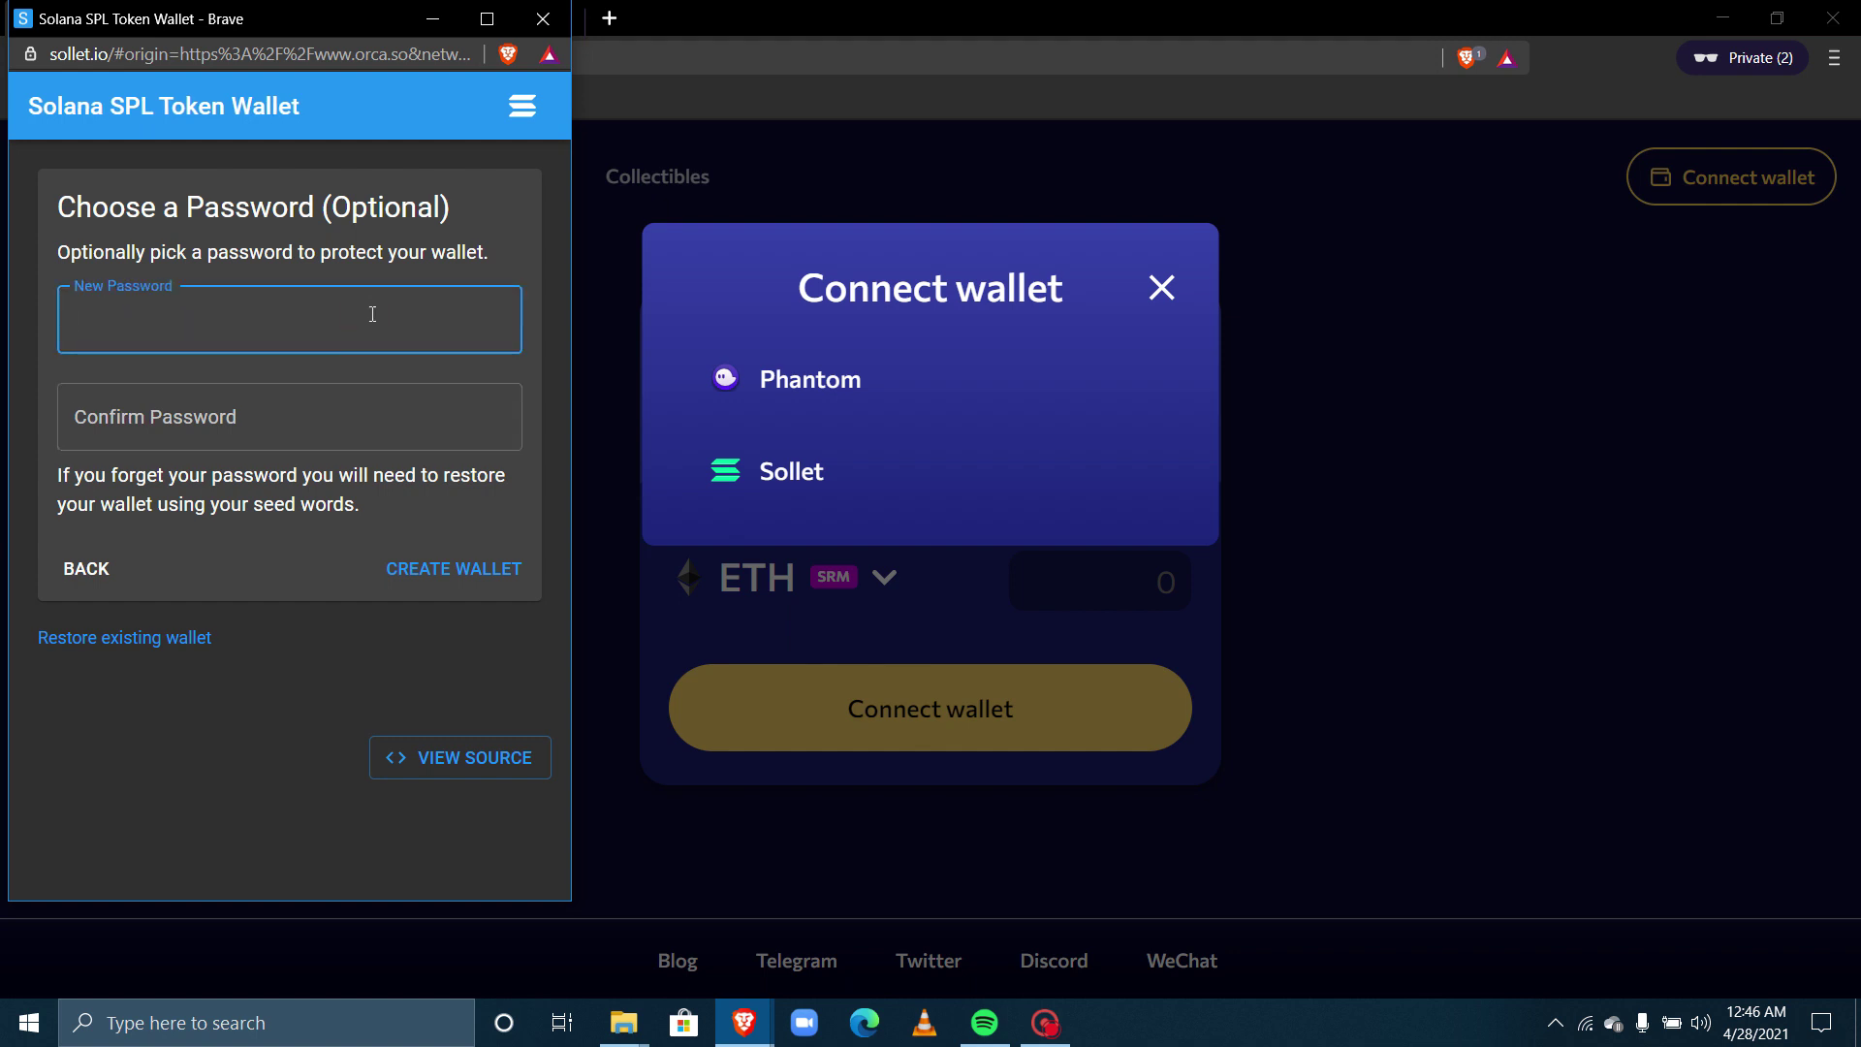
type("•••••••••")
left_click(355, 400)
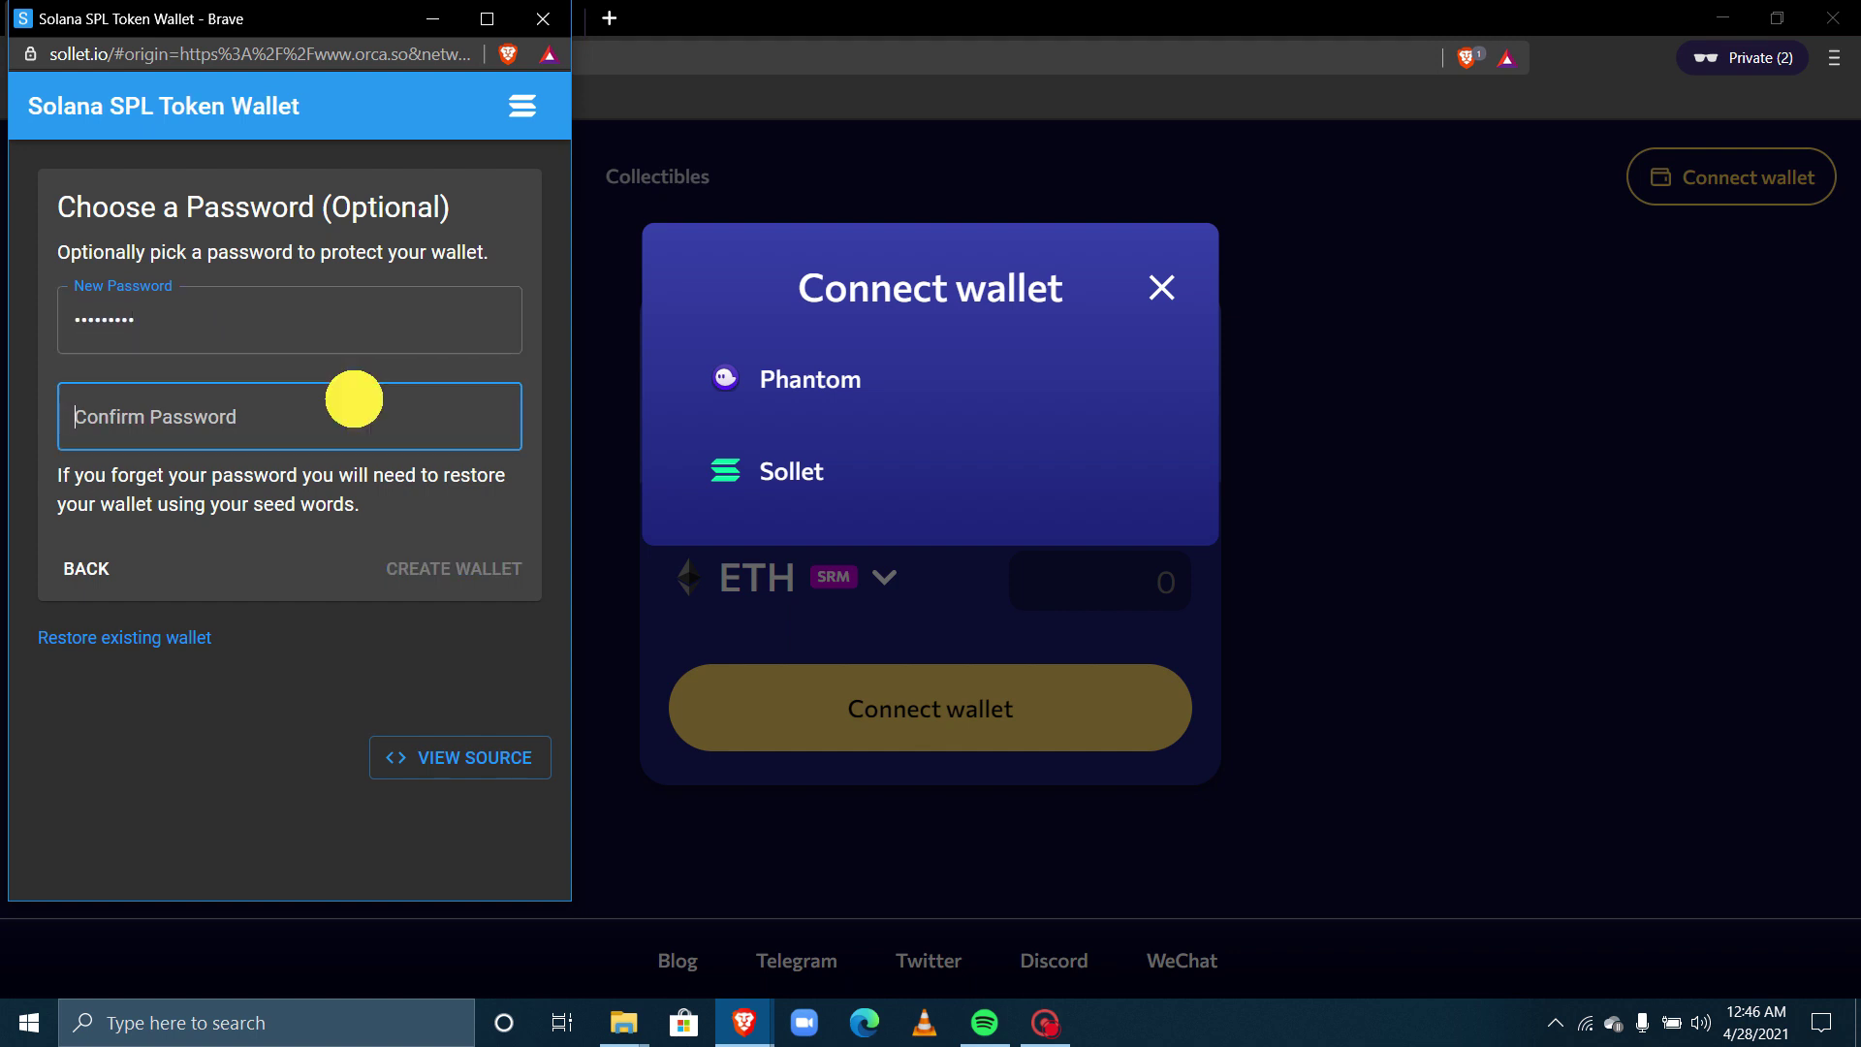
type("•••••••")
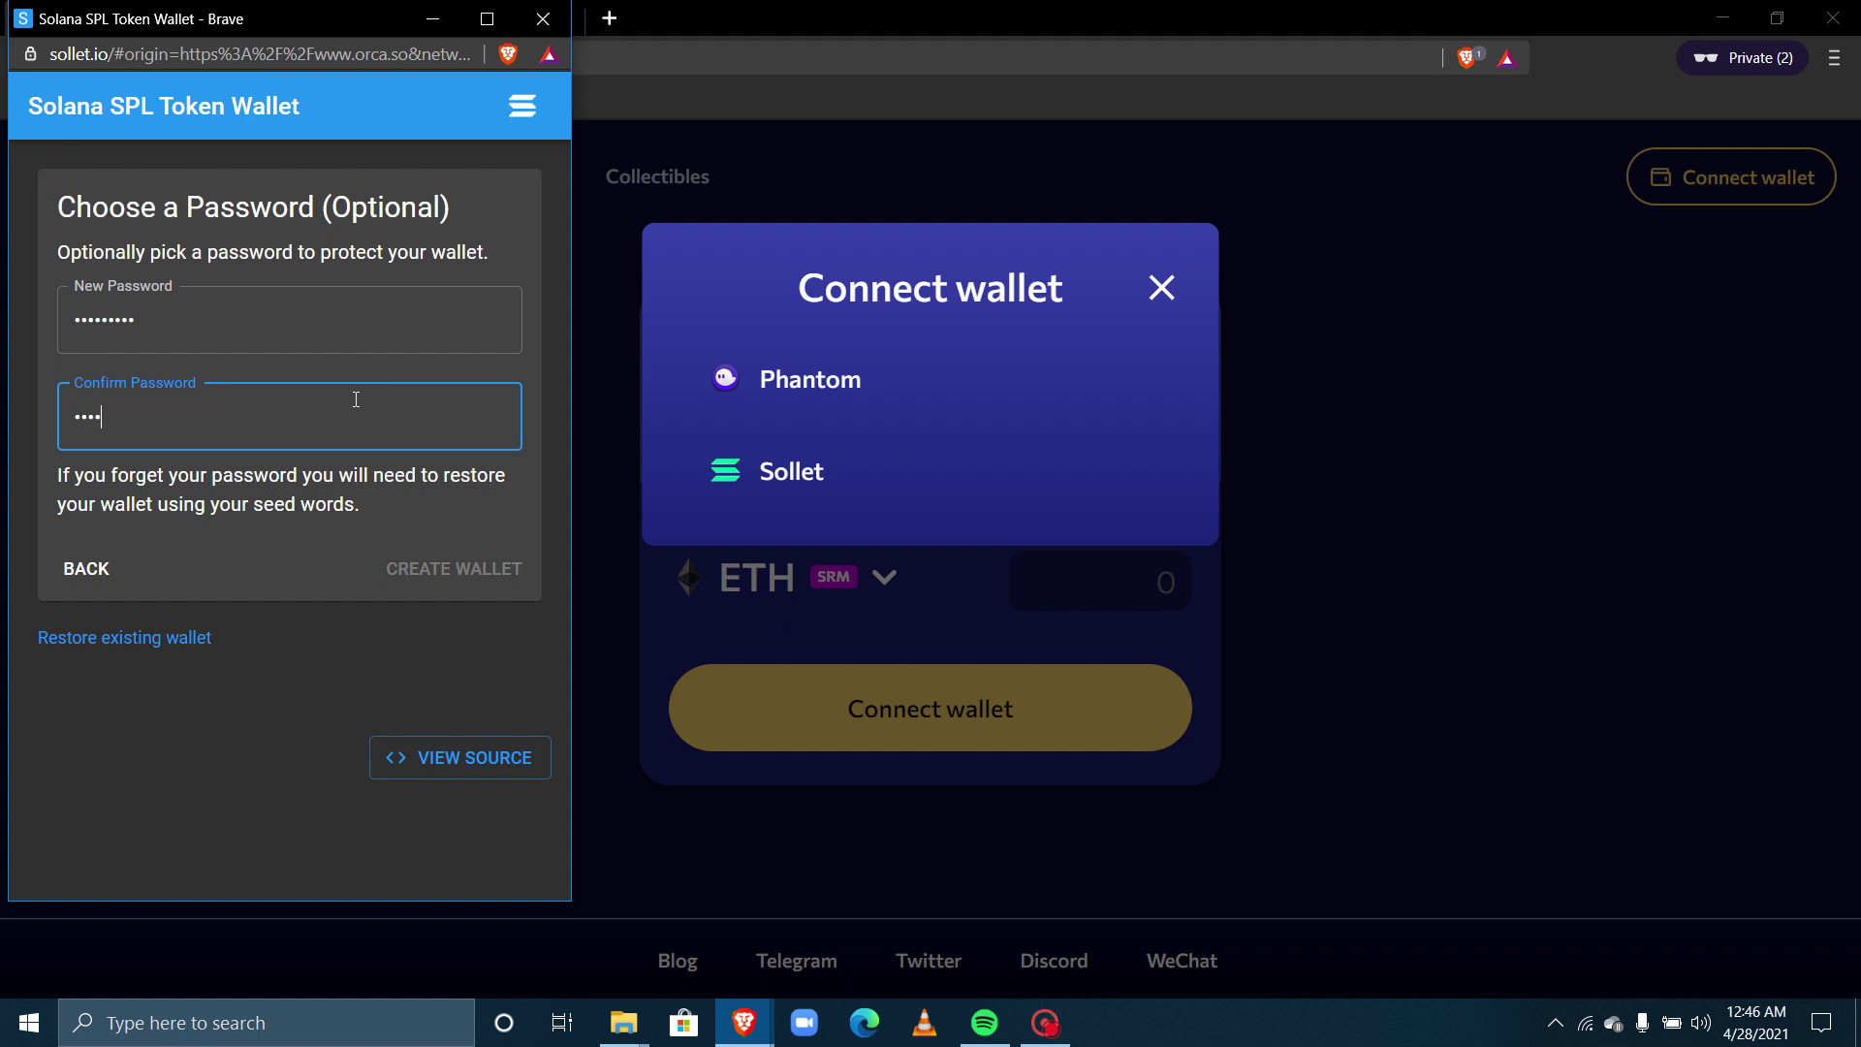
type("••")
Step: Create the Sollet wallet and allow orca.so to access its account
left_click(470, 574)
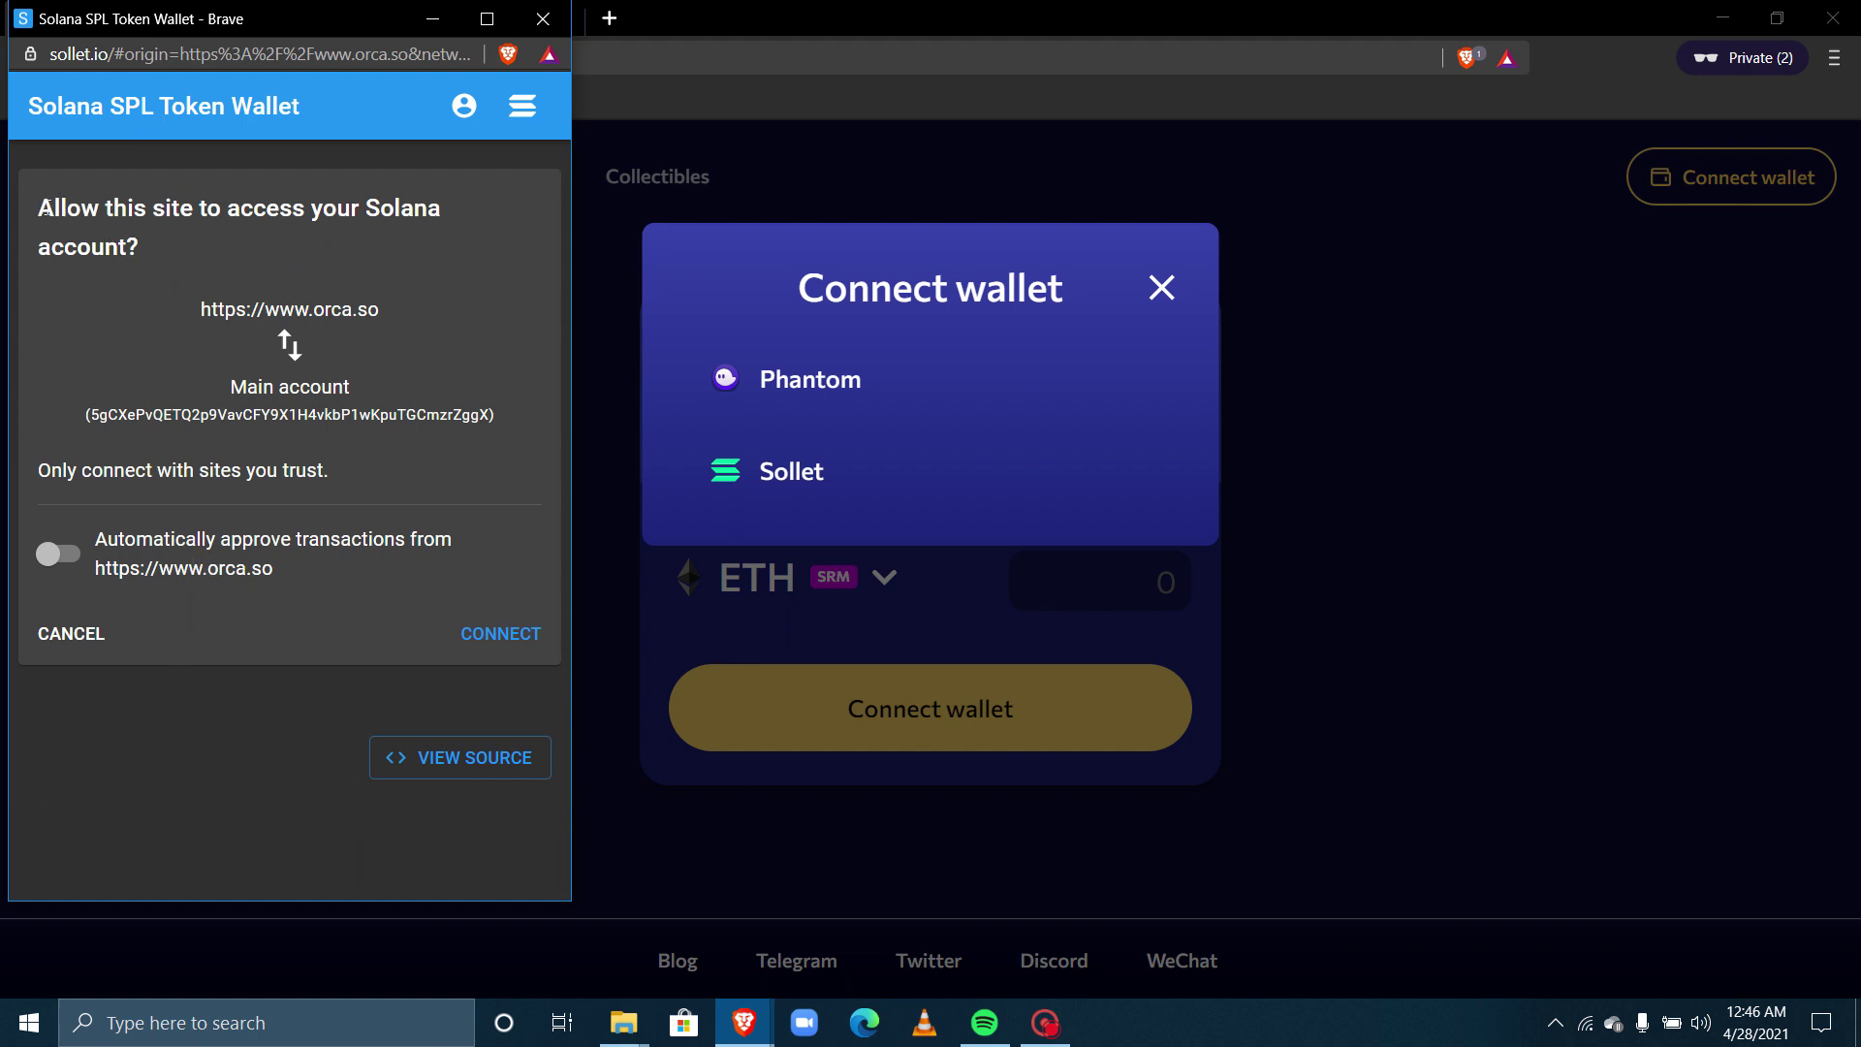
left_click_drag(43, 200, 387, 305)
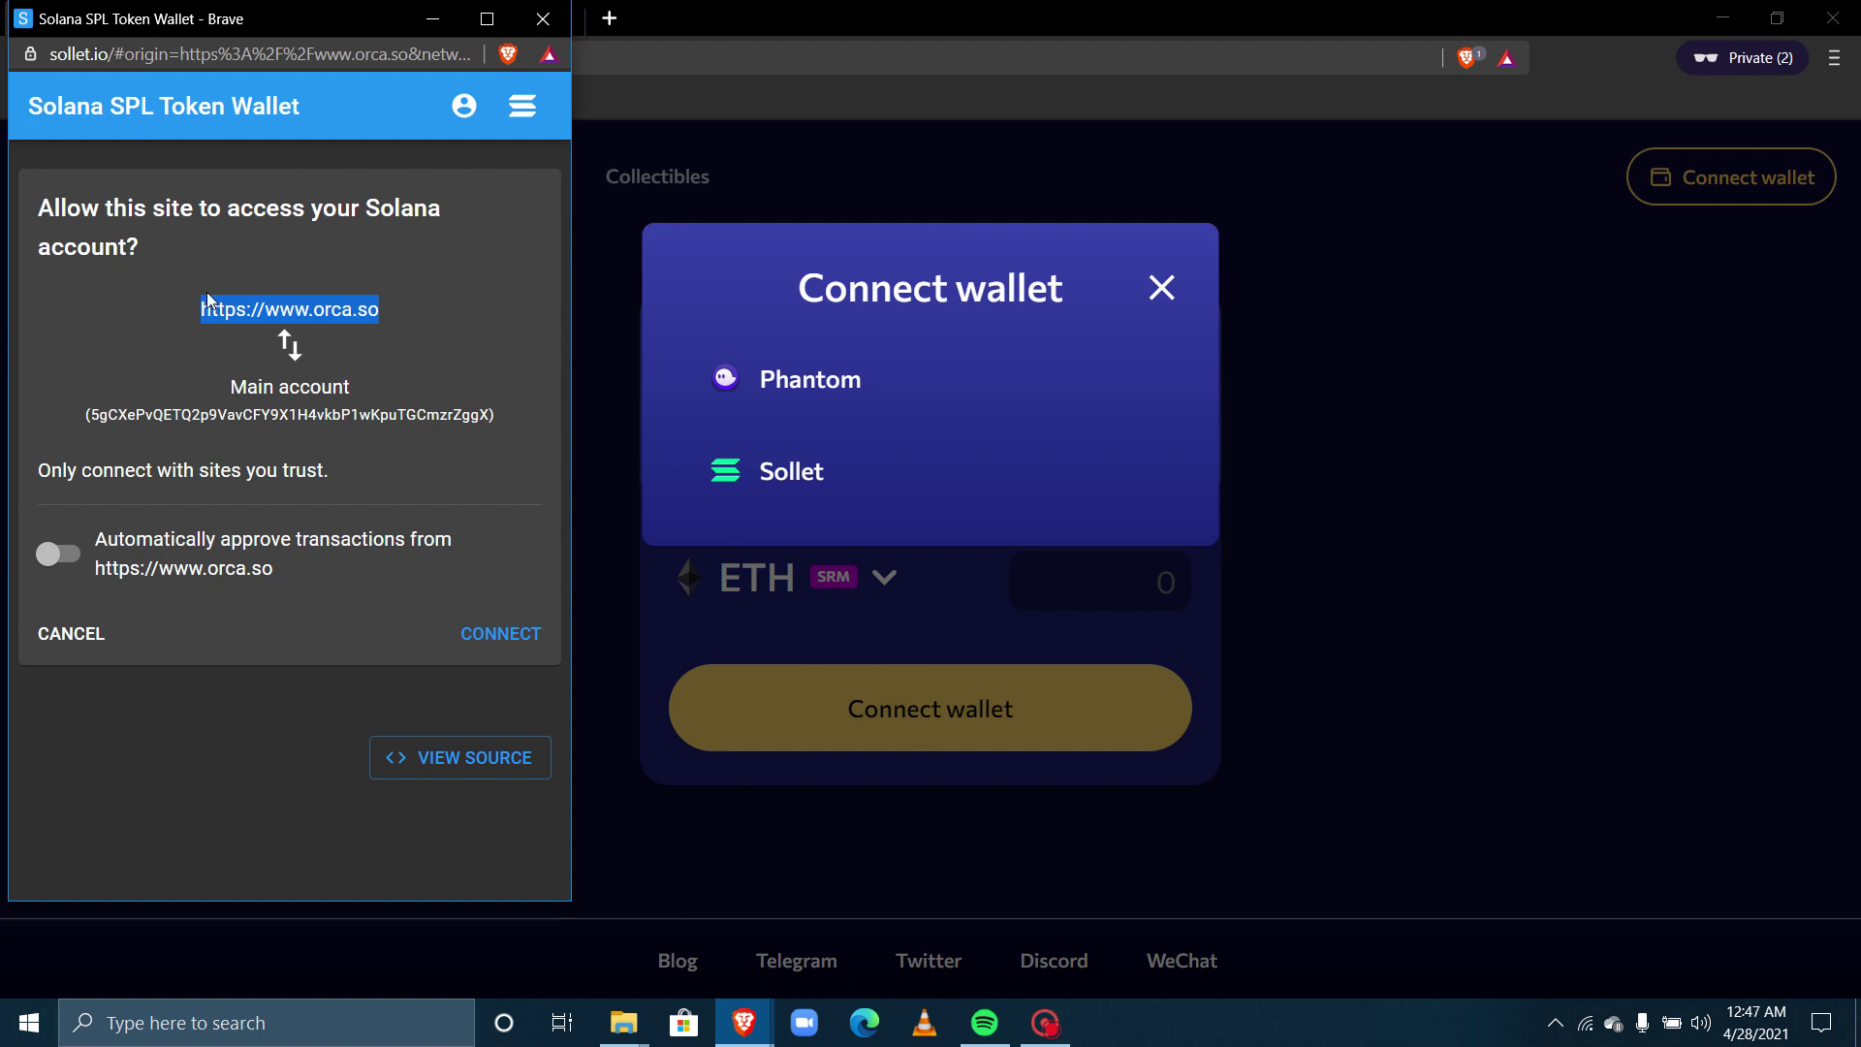
left_click(501, 634)
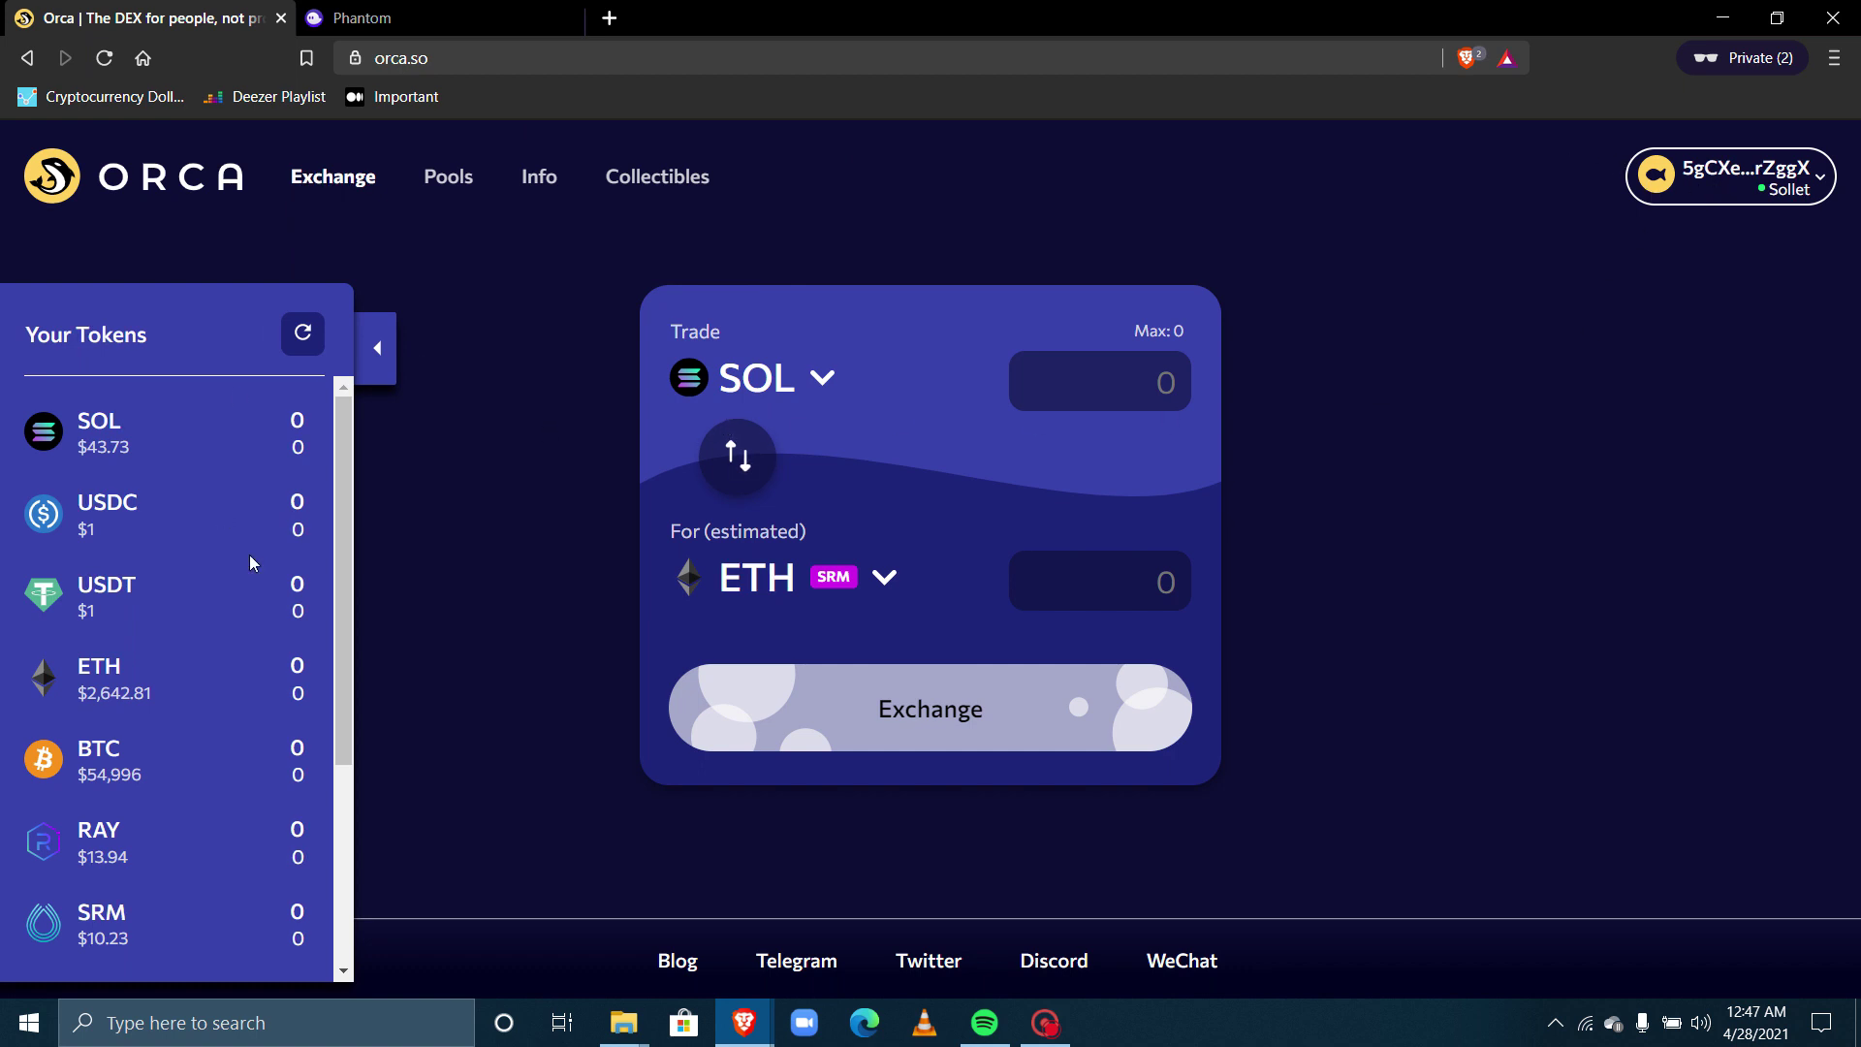
Step: Copy the connected Sollet wallet's address from Orca's wallet menu
scroll(275, 495, "down", 2)
scroll(275, 498, "down", 2)
scroll(274, 498, "up", 5)
left_click(1805, 172)
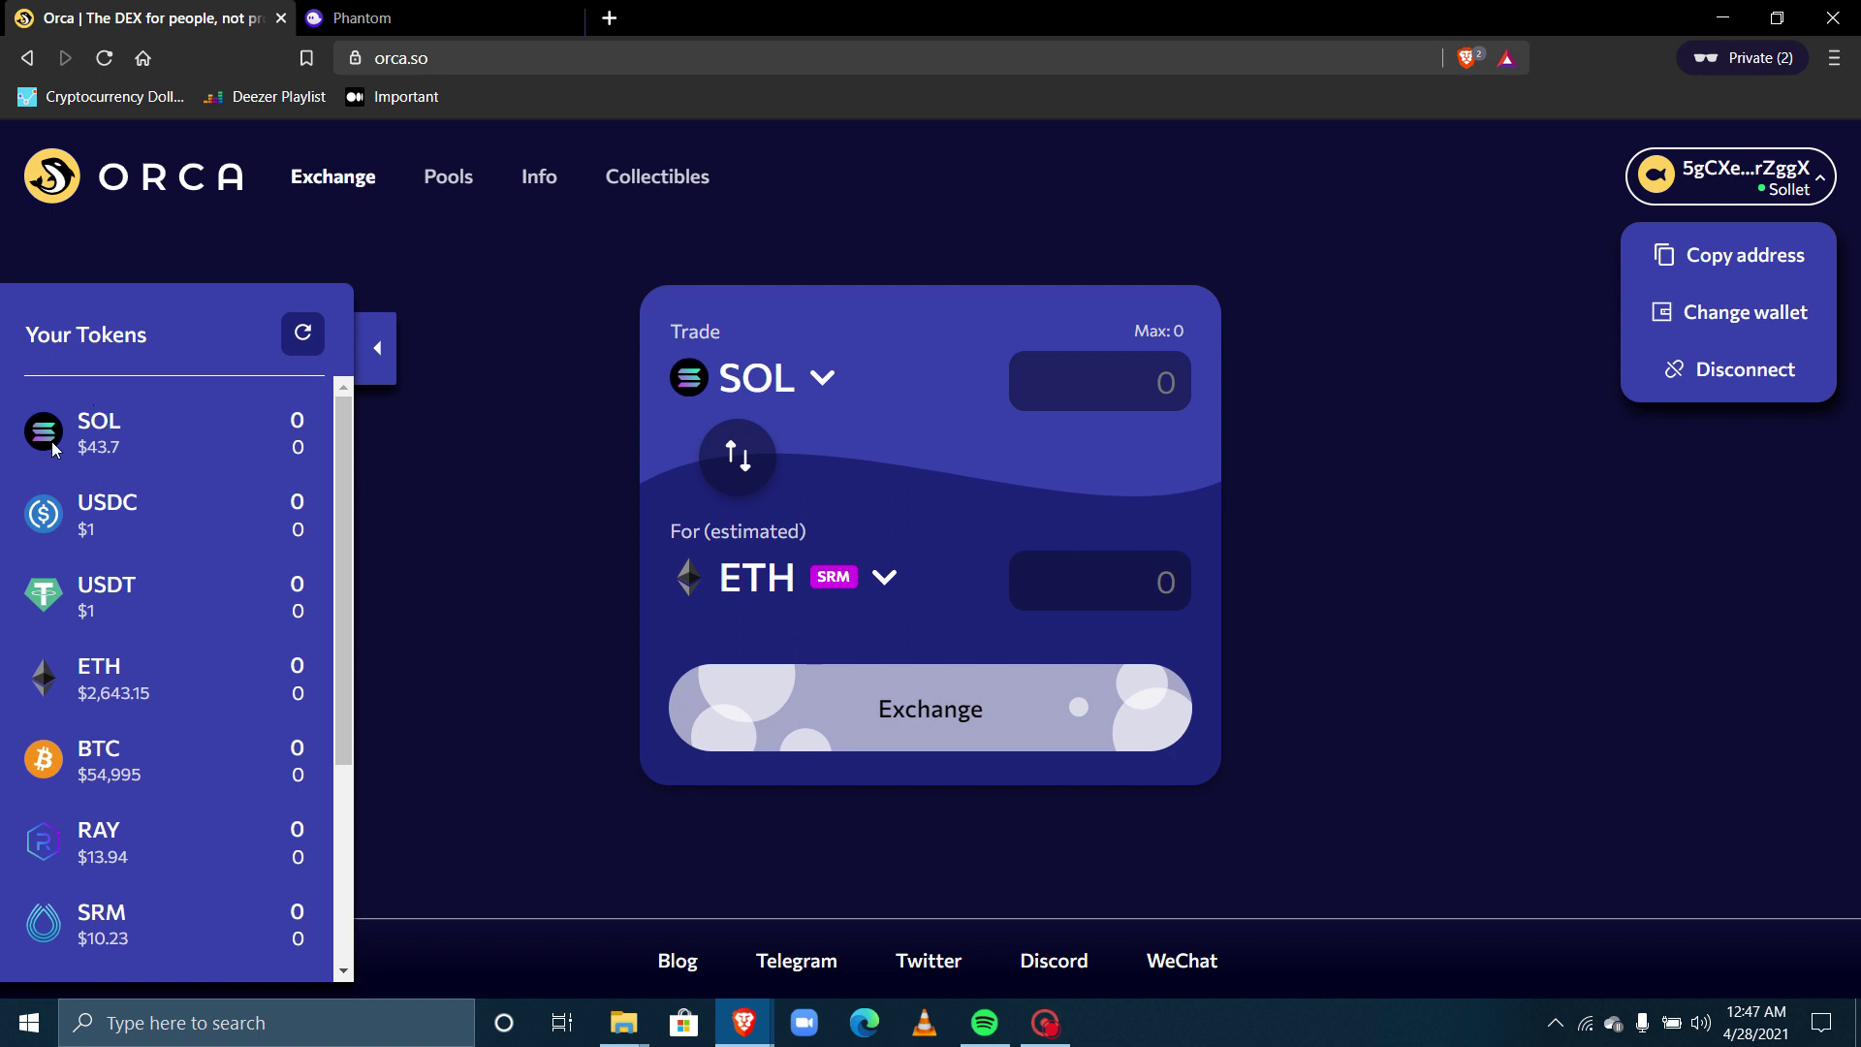
left_click(1735, 257)
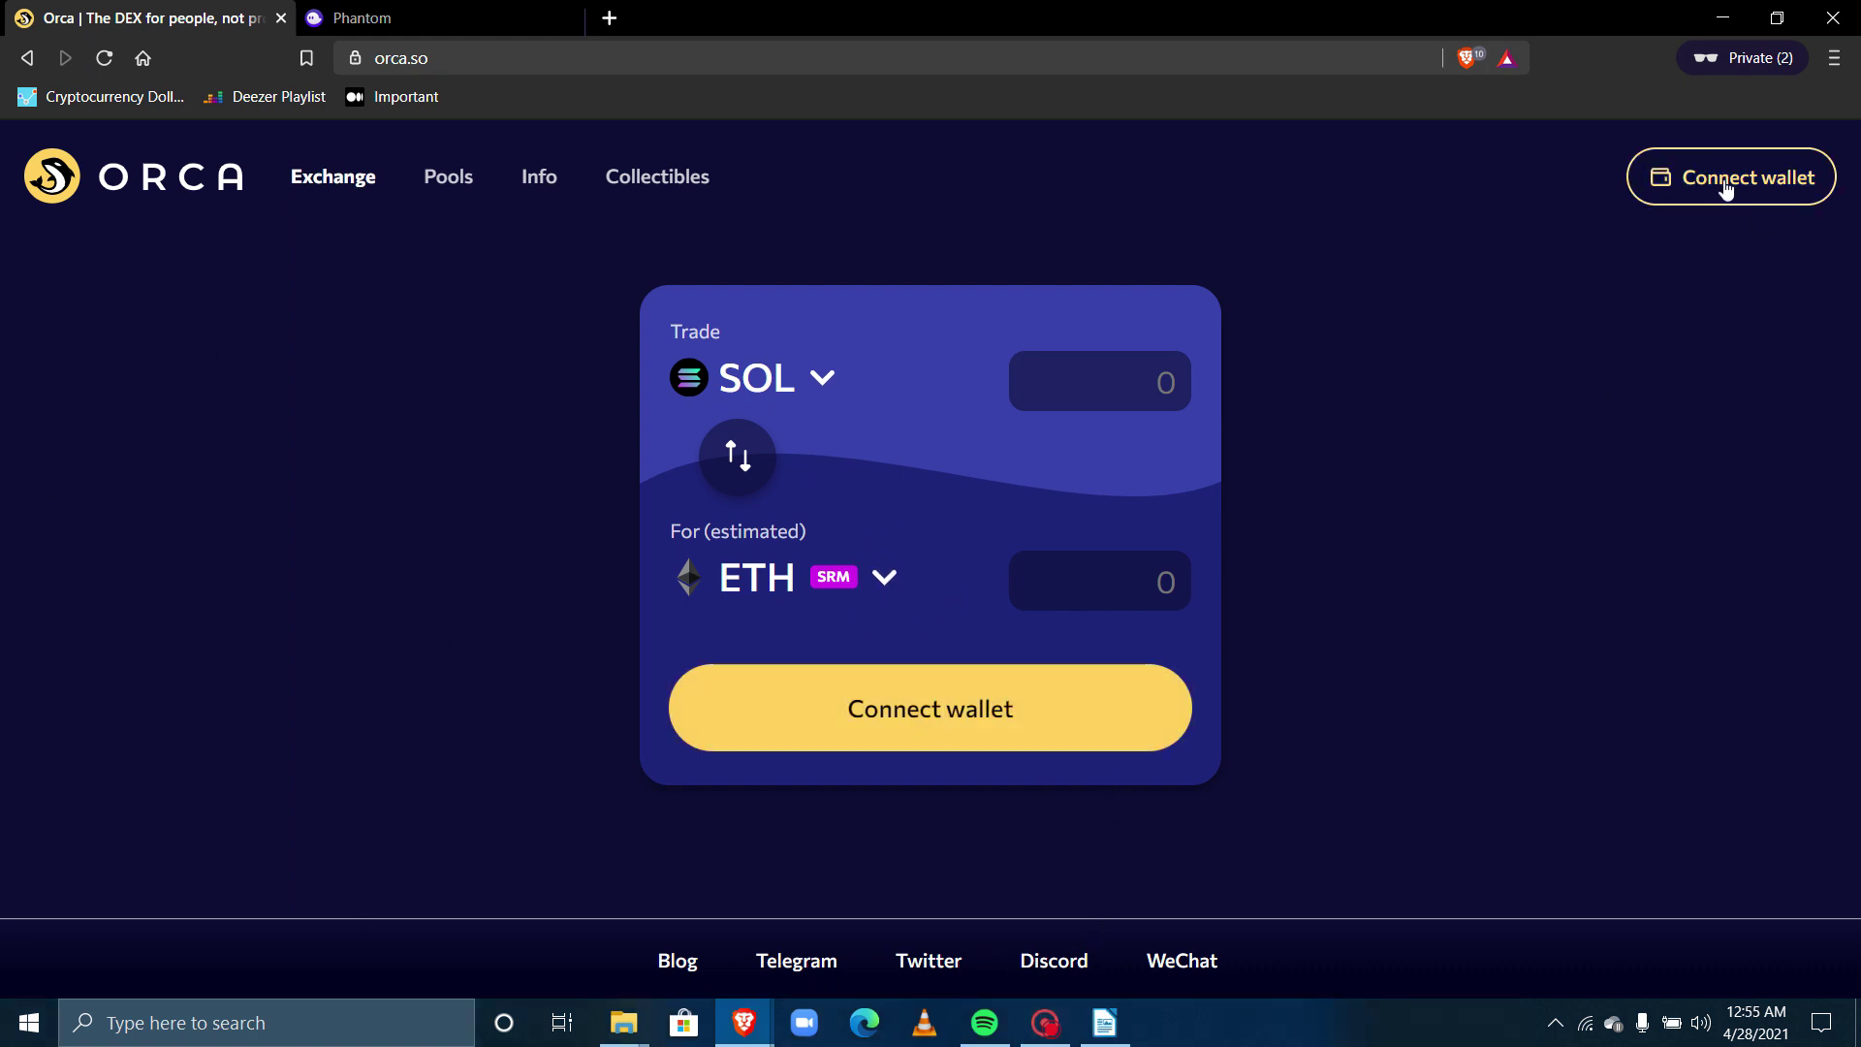
Step: Unlock Sollet with its password and approve its connection to Orca
left_click(1726, 184)
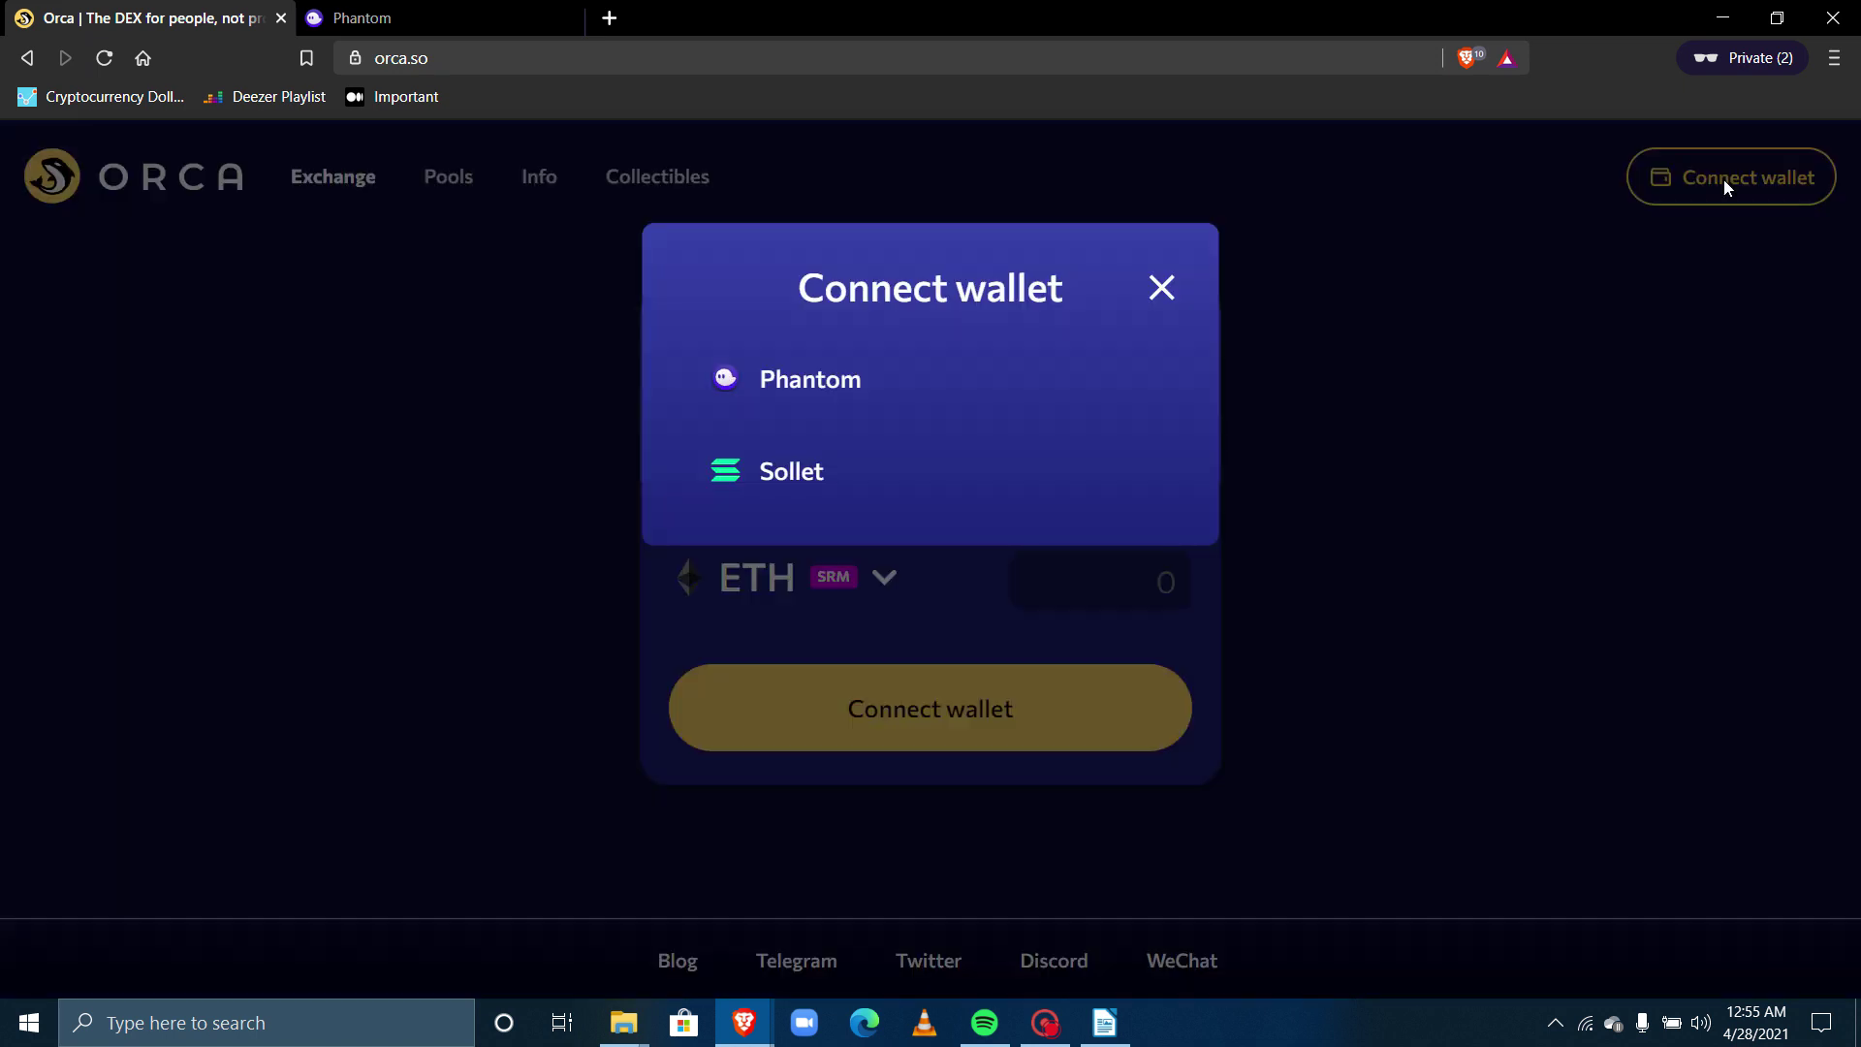
left_click(815, 462)
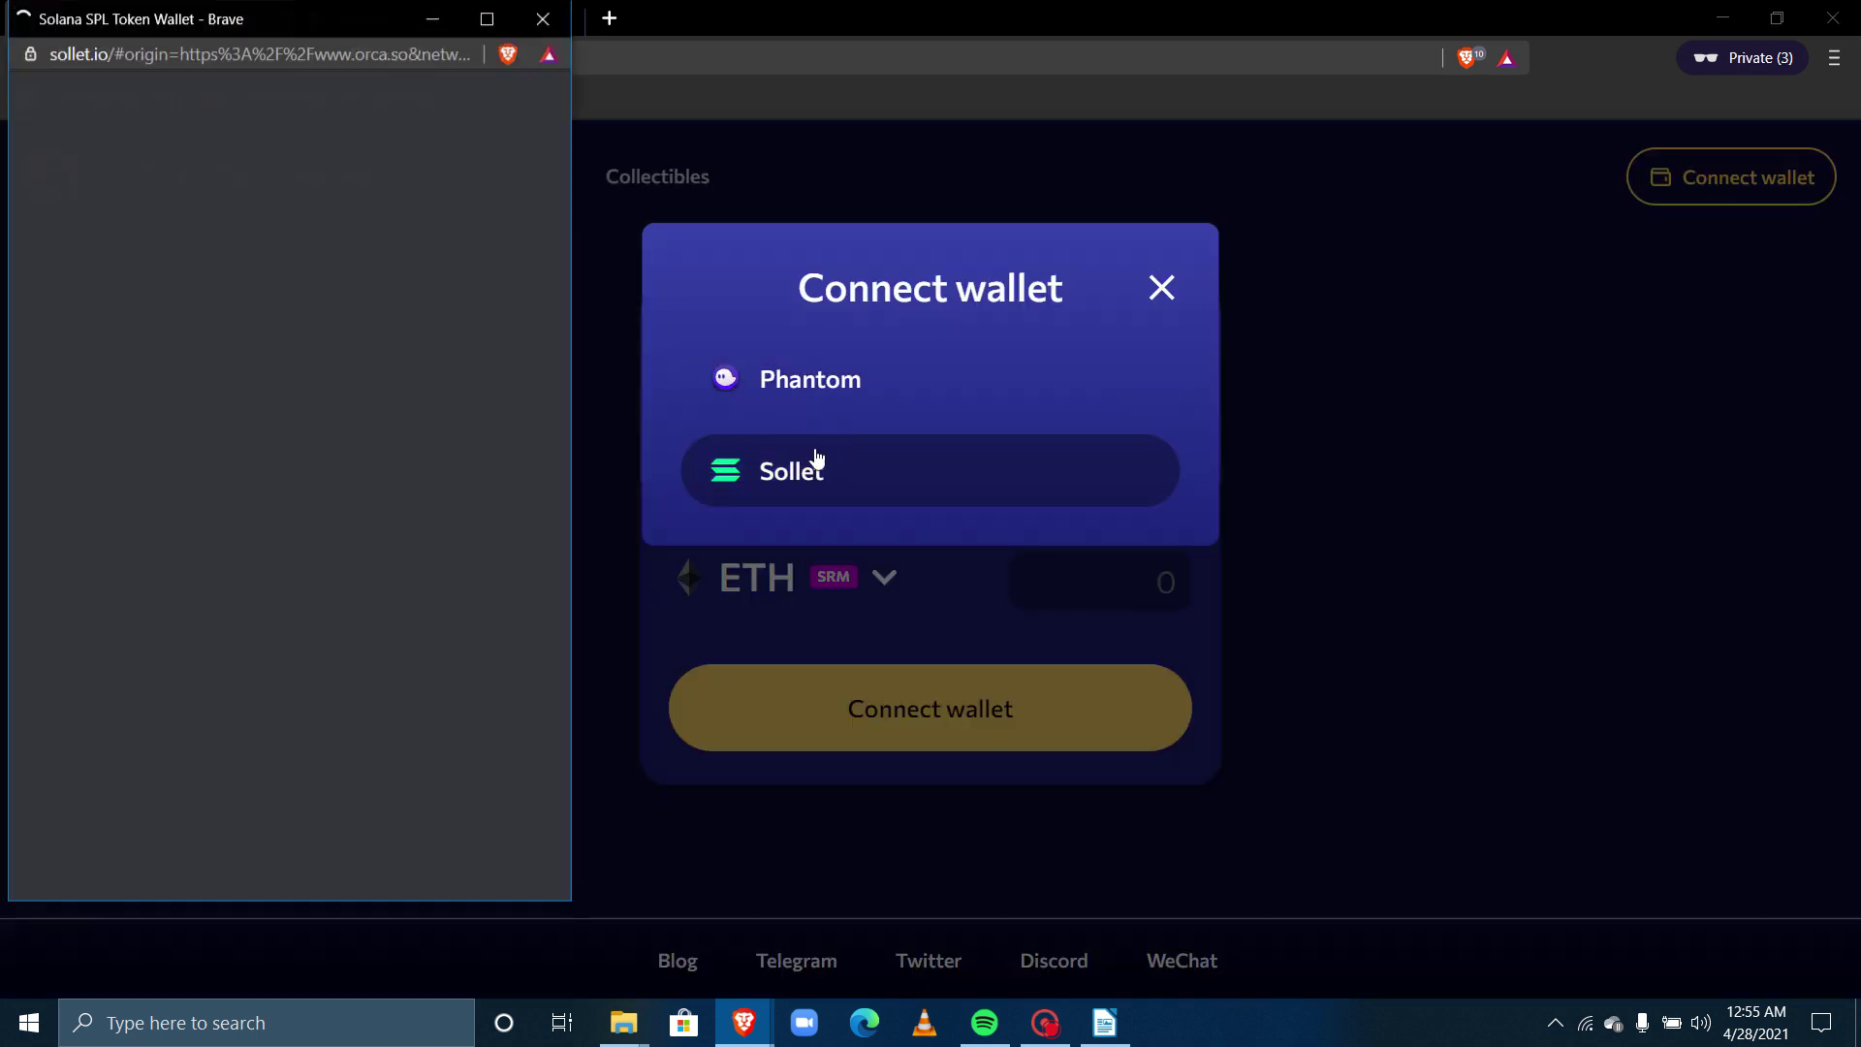
left_click(417, 261)
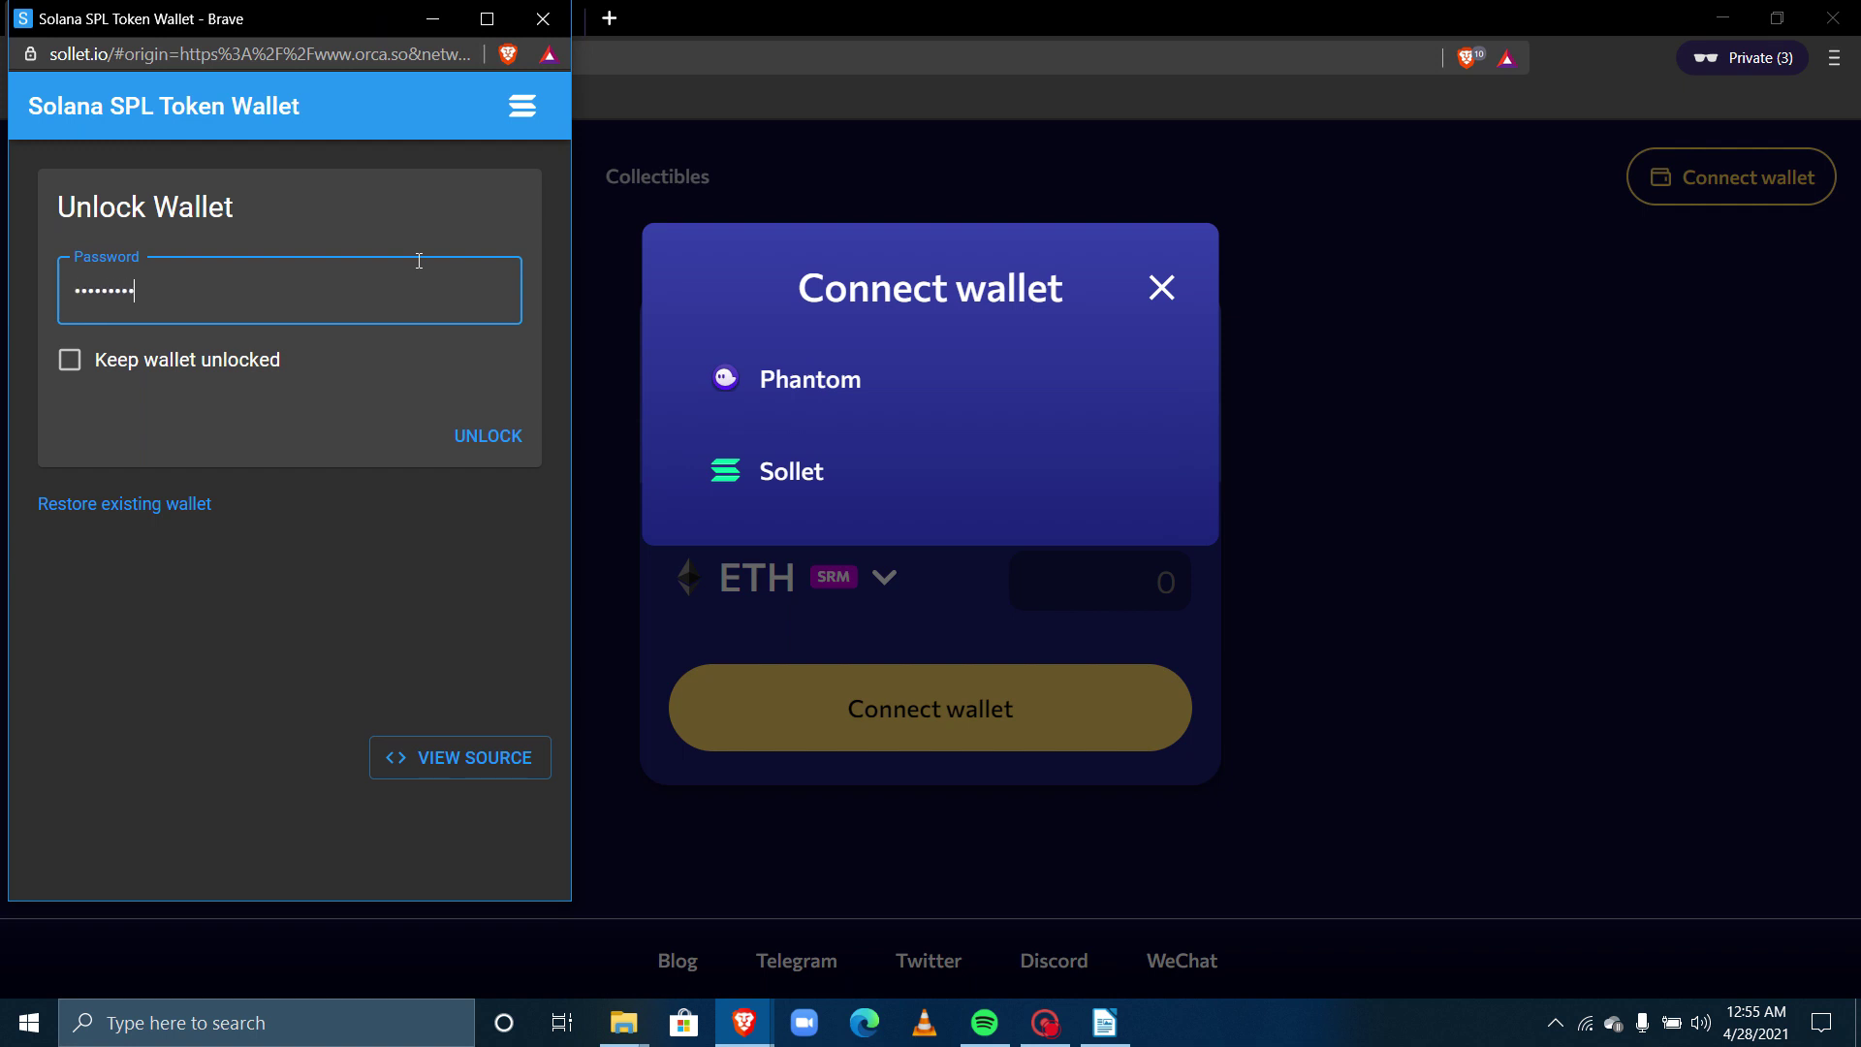
left_click(466, 433)
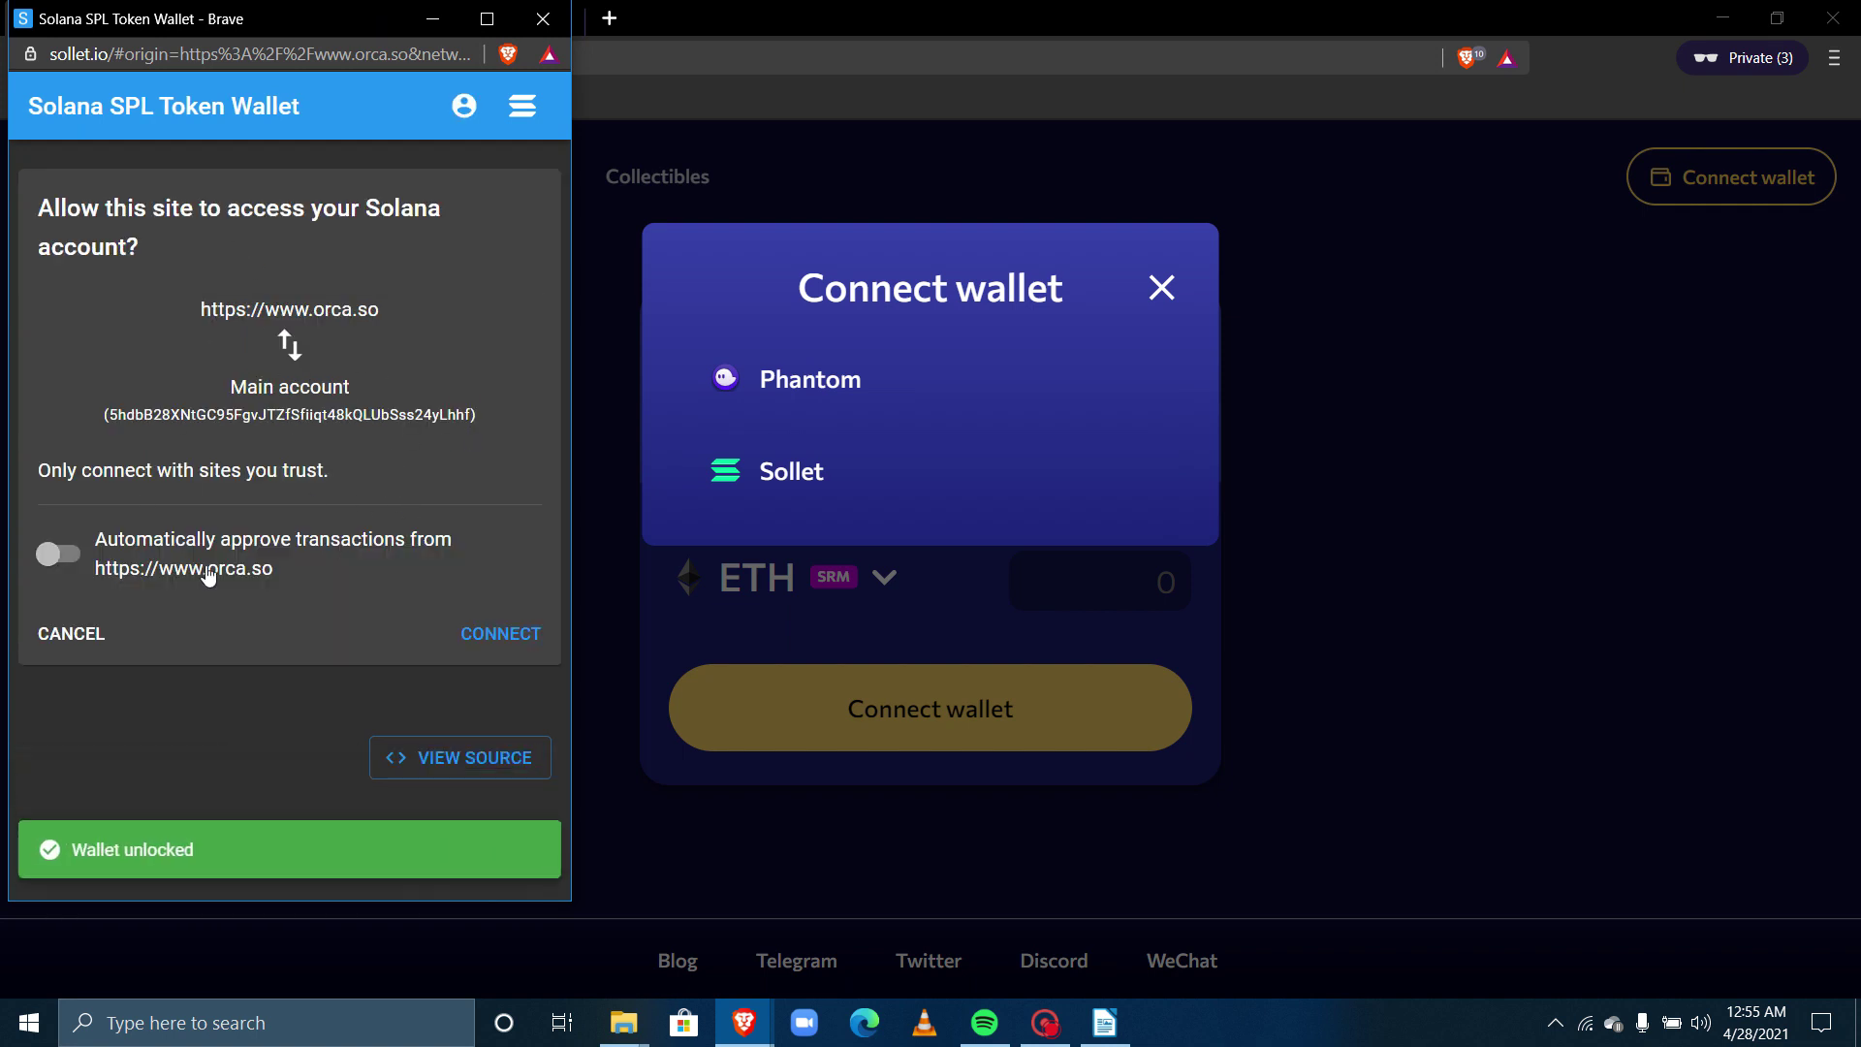
left_click(501, 634)
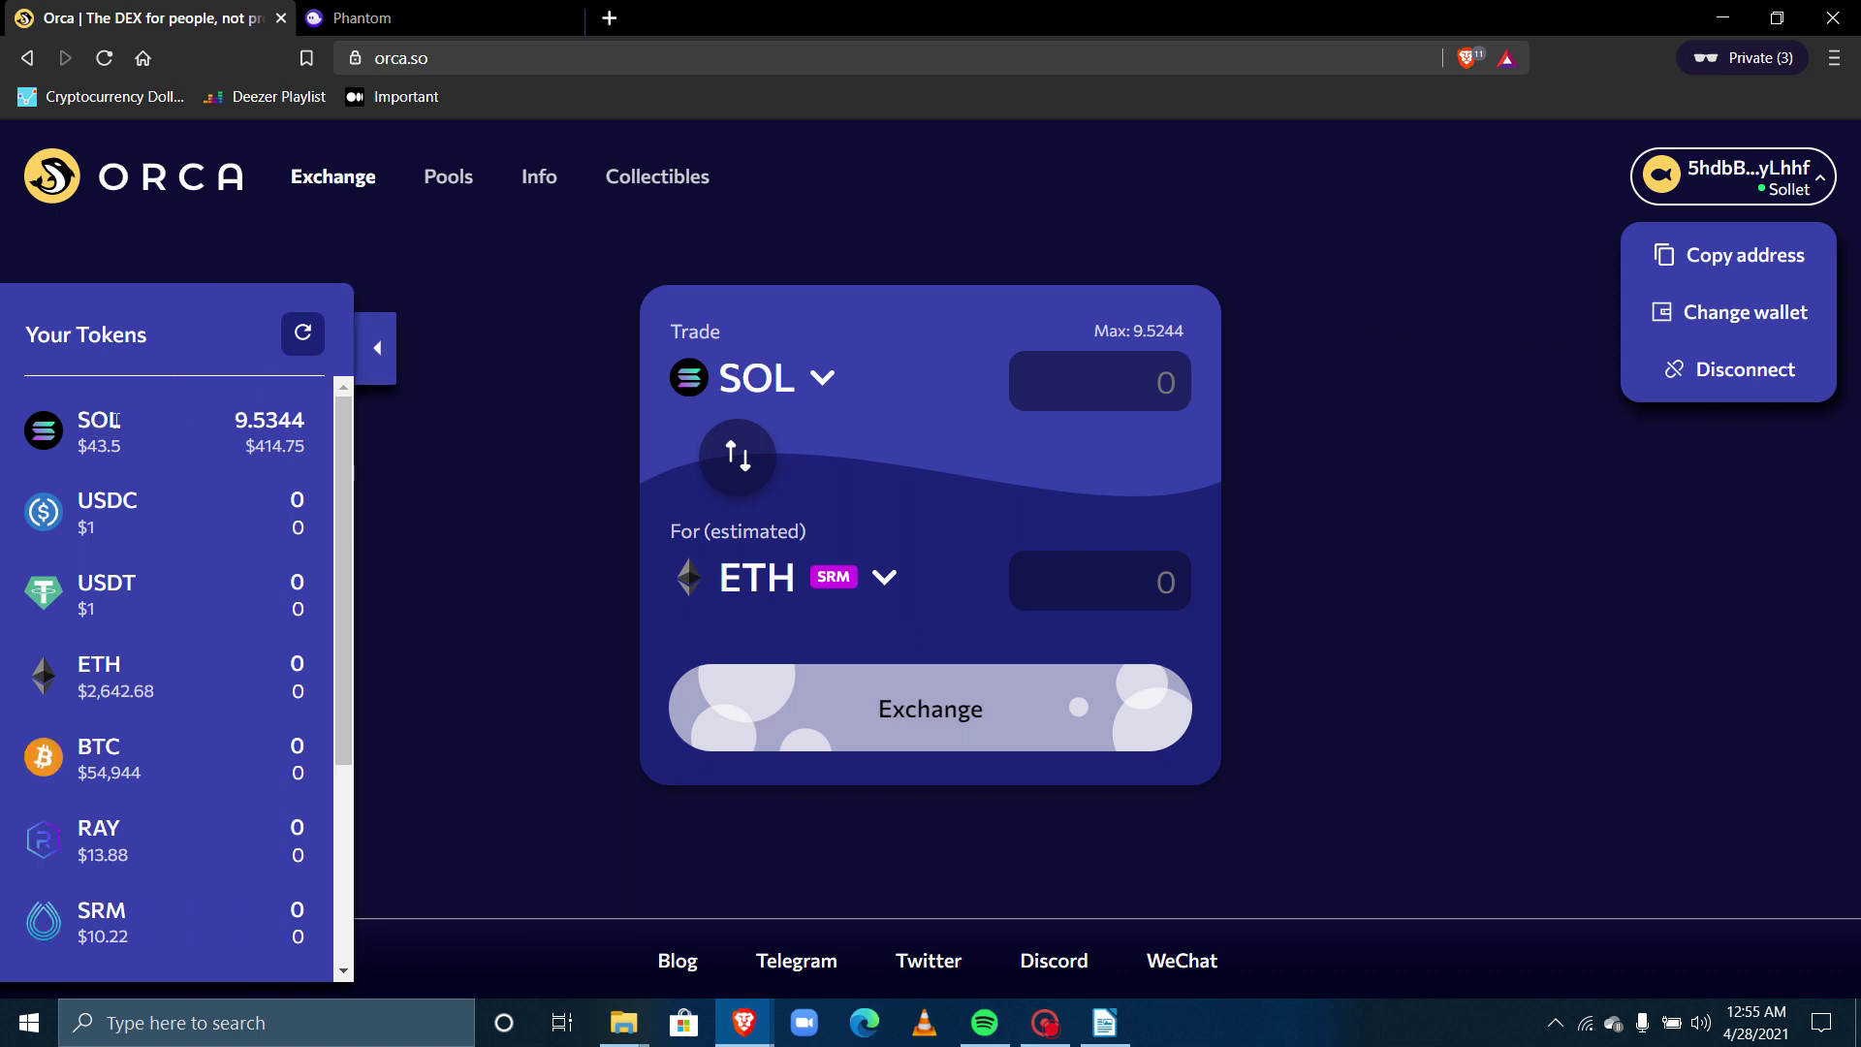
triple_click(87, 444)
left_click(878, 578)
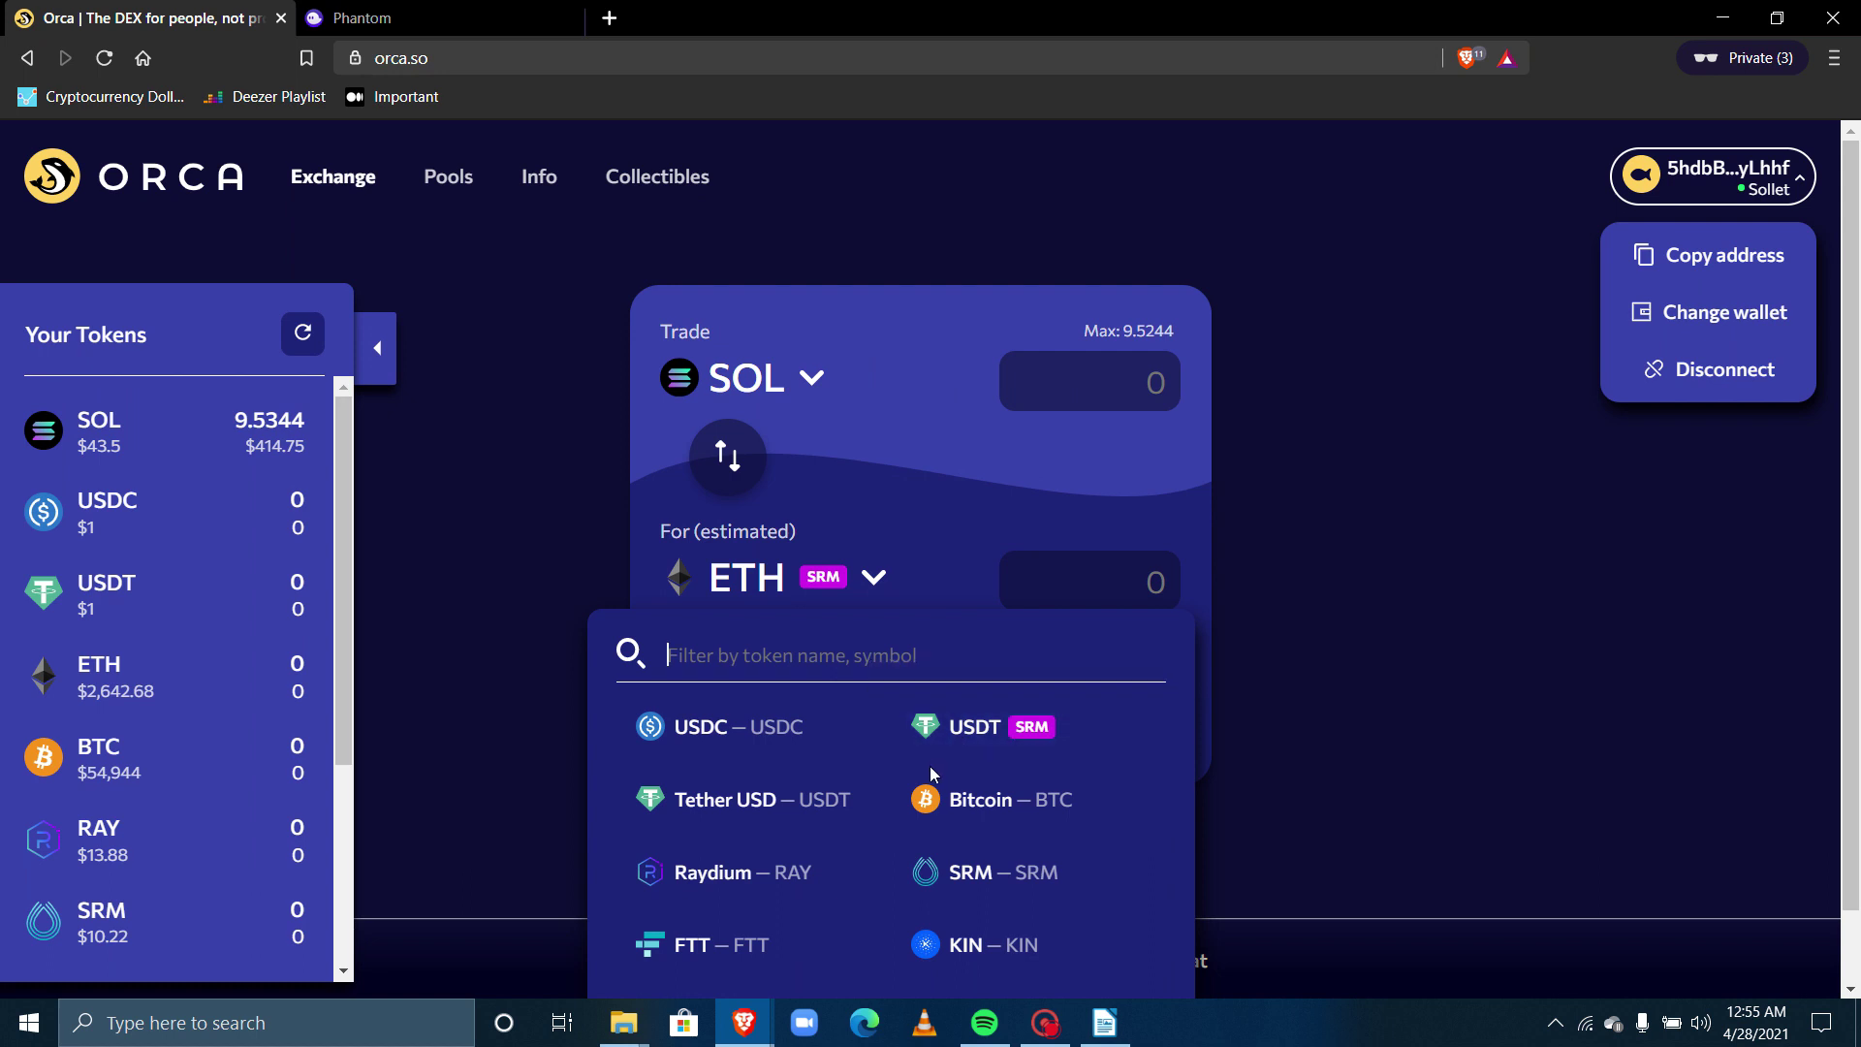
scroll(772, 893, "down", 1)
left_click(739, 792)
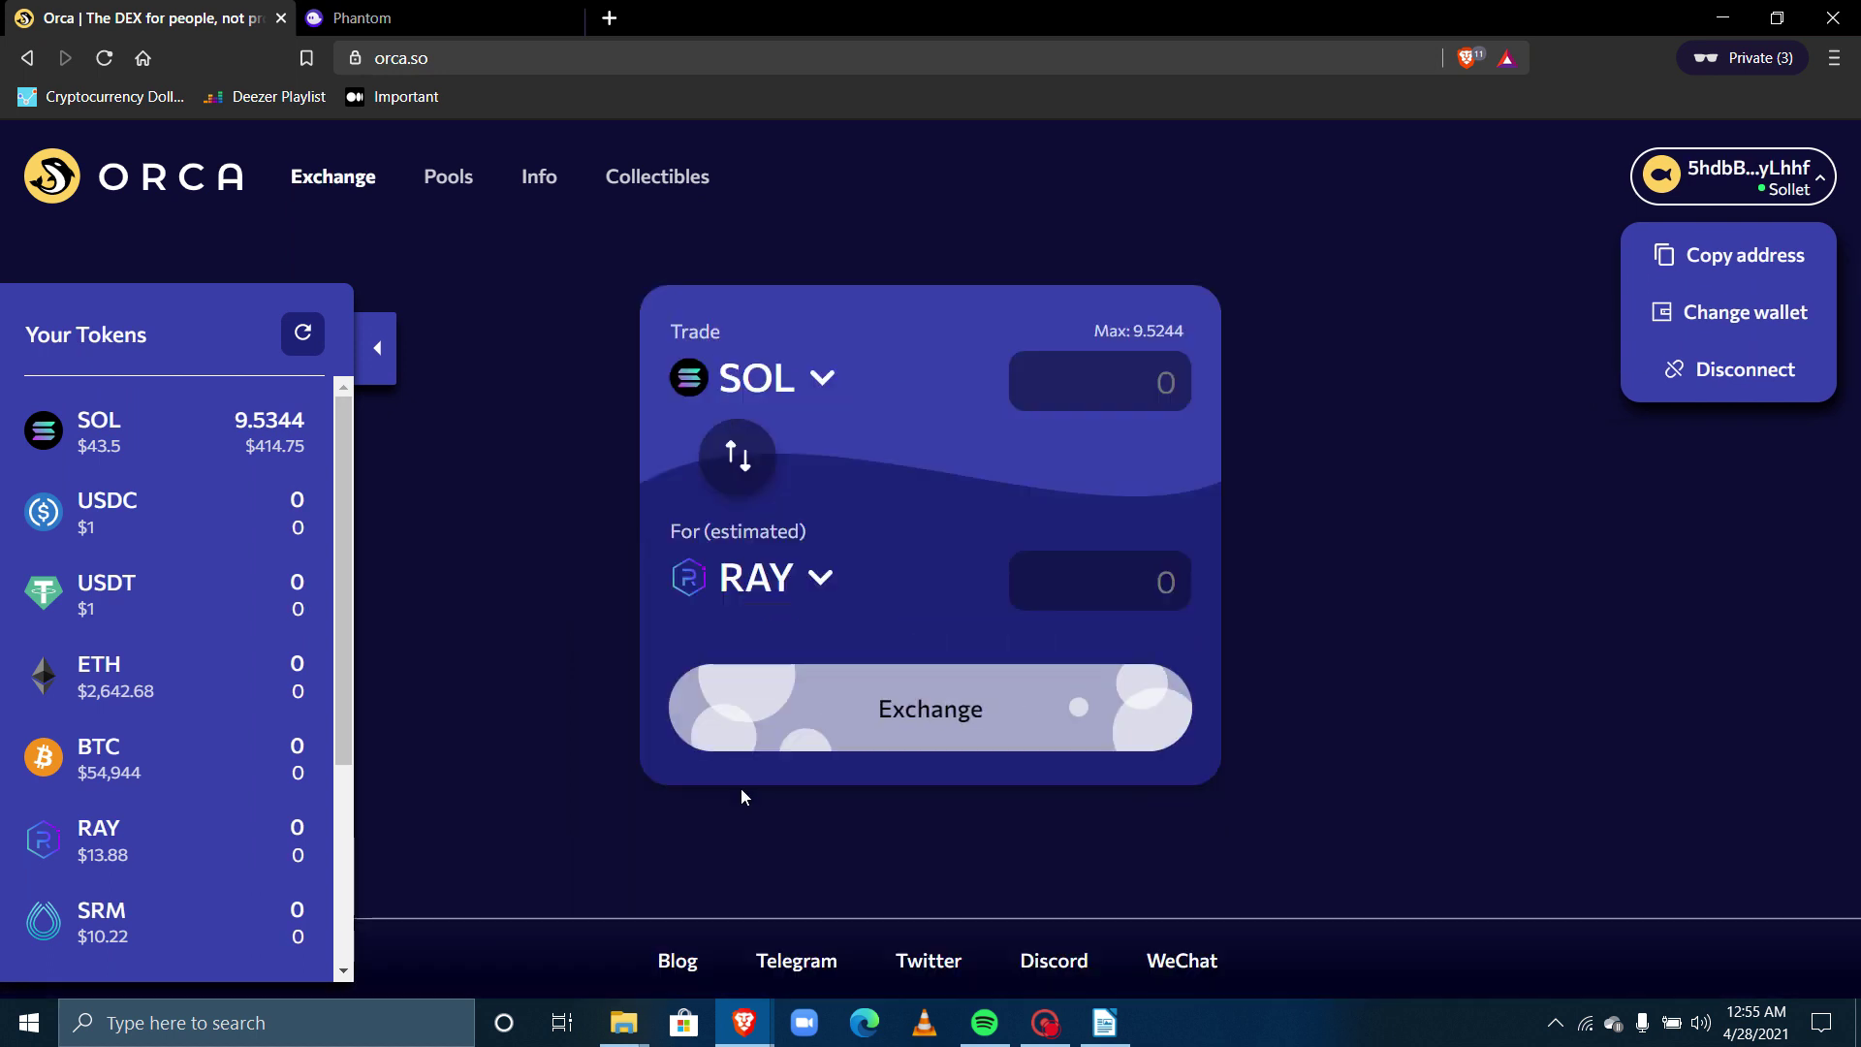
left_click(1124, 372)
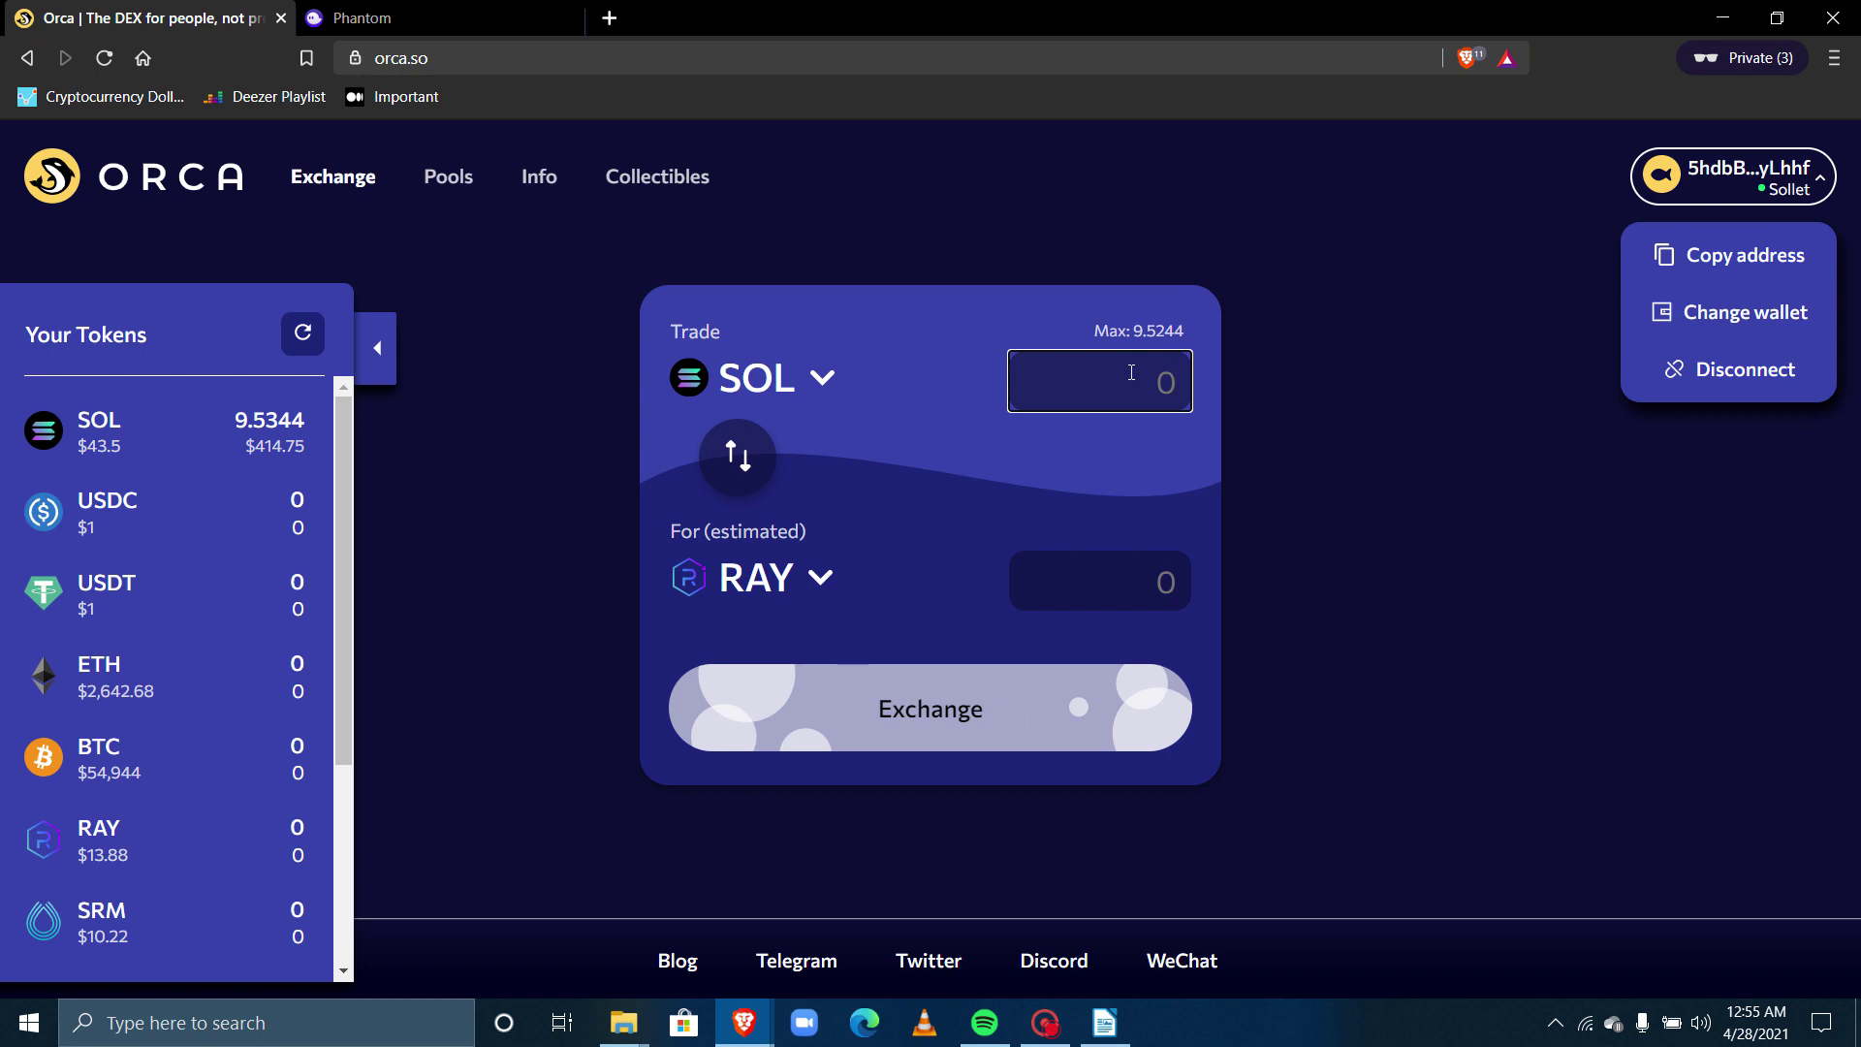
type("5")
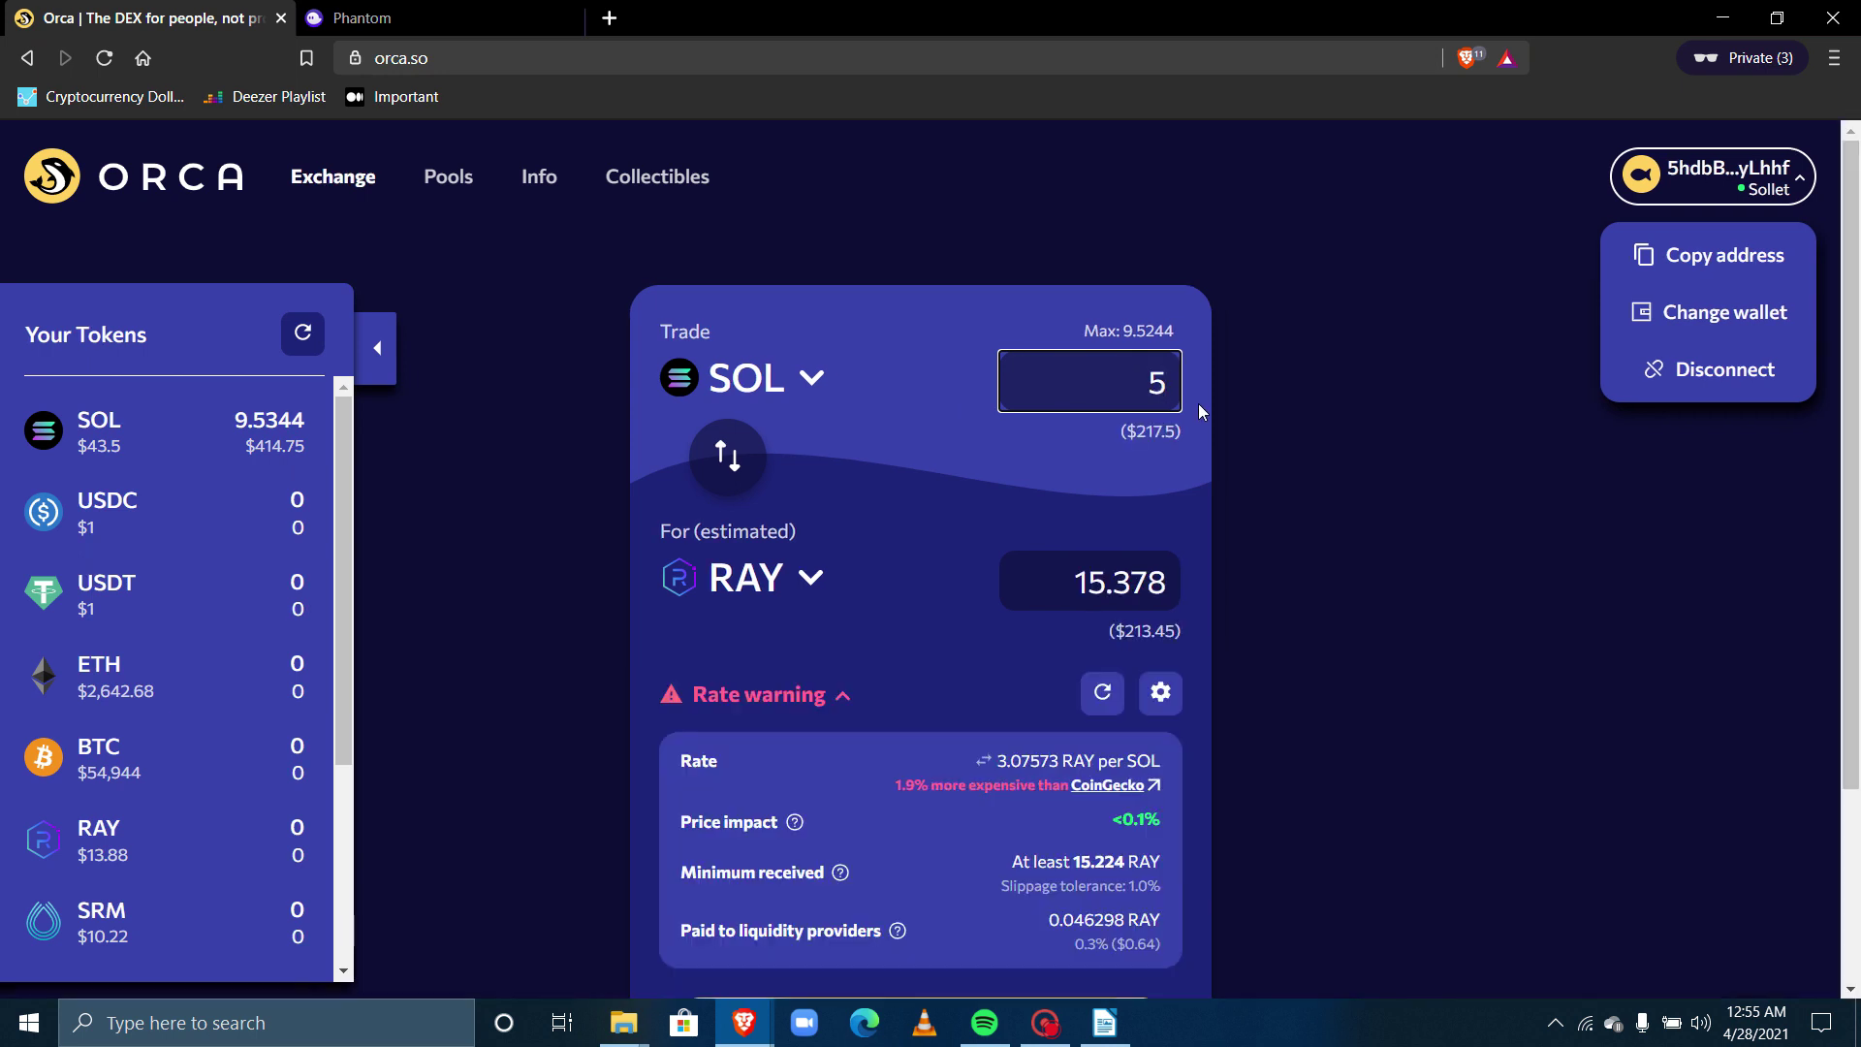
scroll(1116, 399, "down", 1)
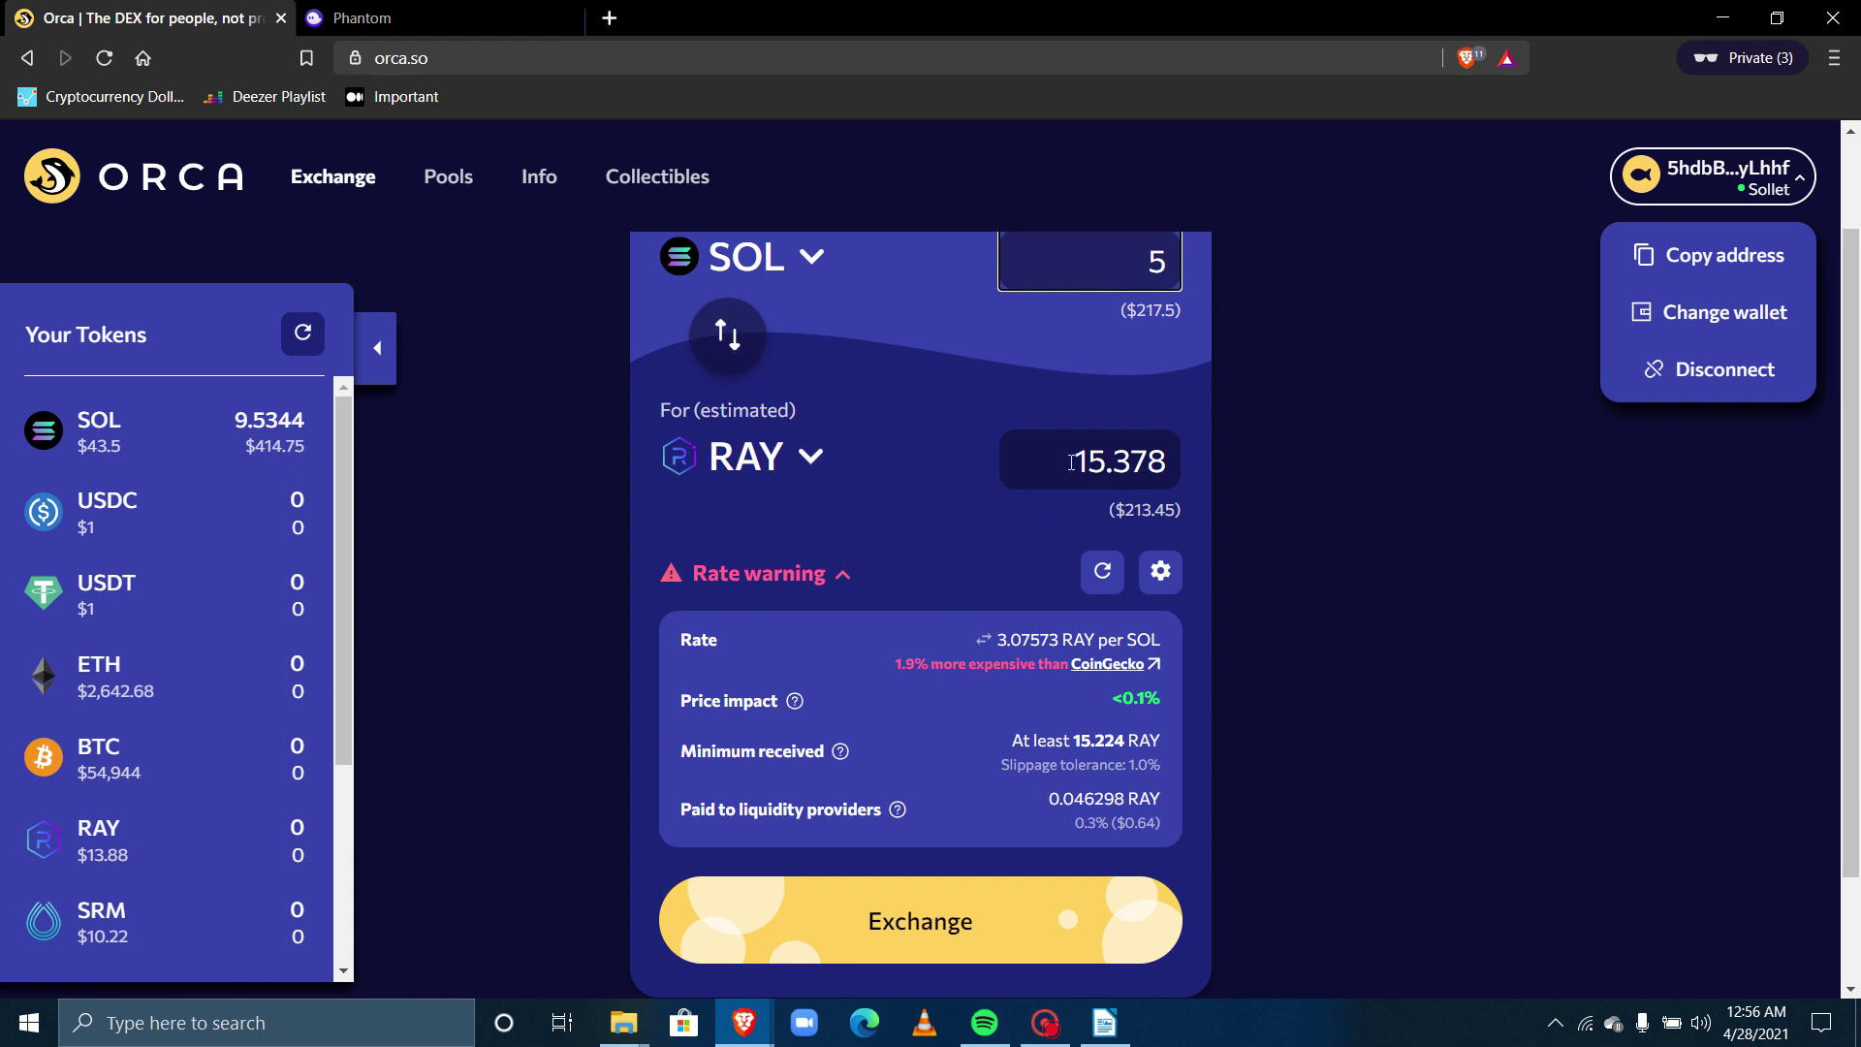
left_click_drag(1072, 456, 1178, 507)
left_click_drag(1123, 313, 1182, 308)
left_click_drag(1113, 508, 1182, 508)
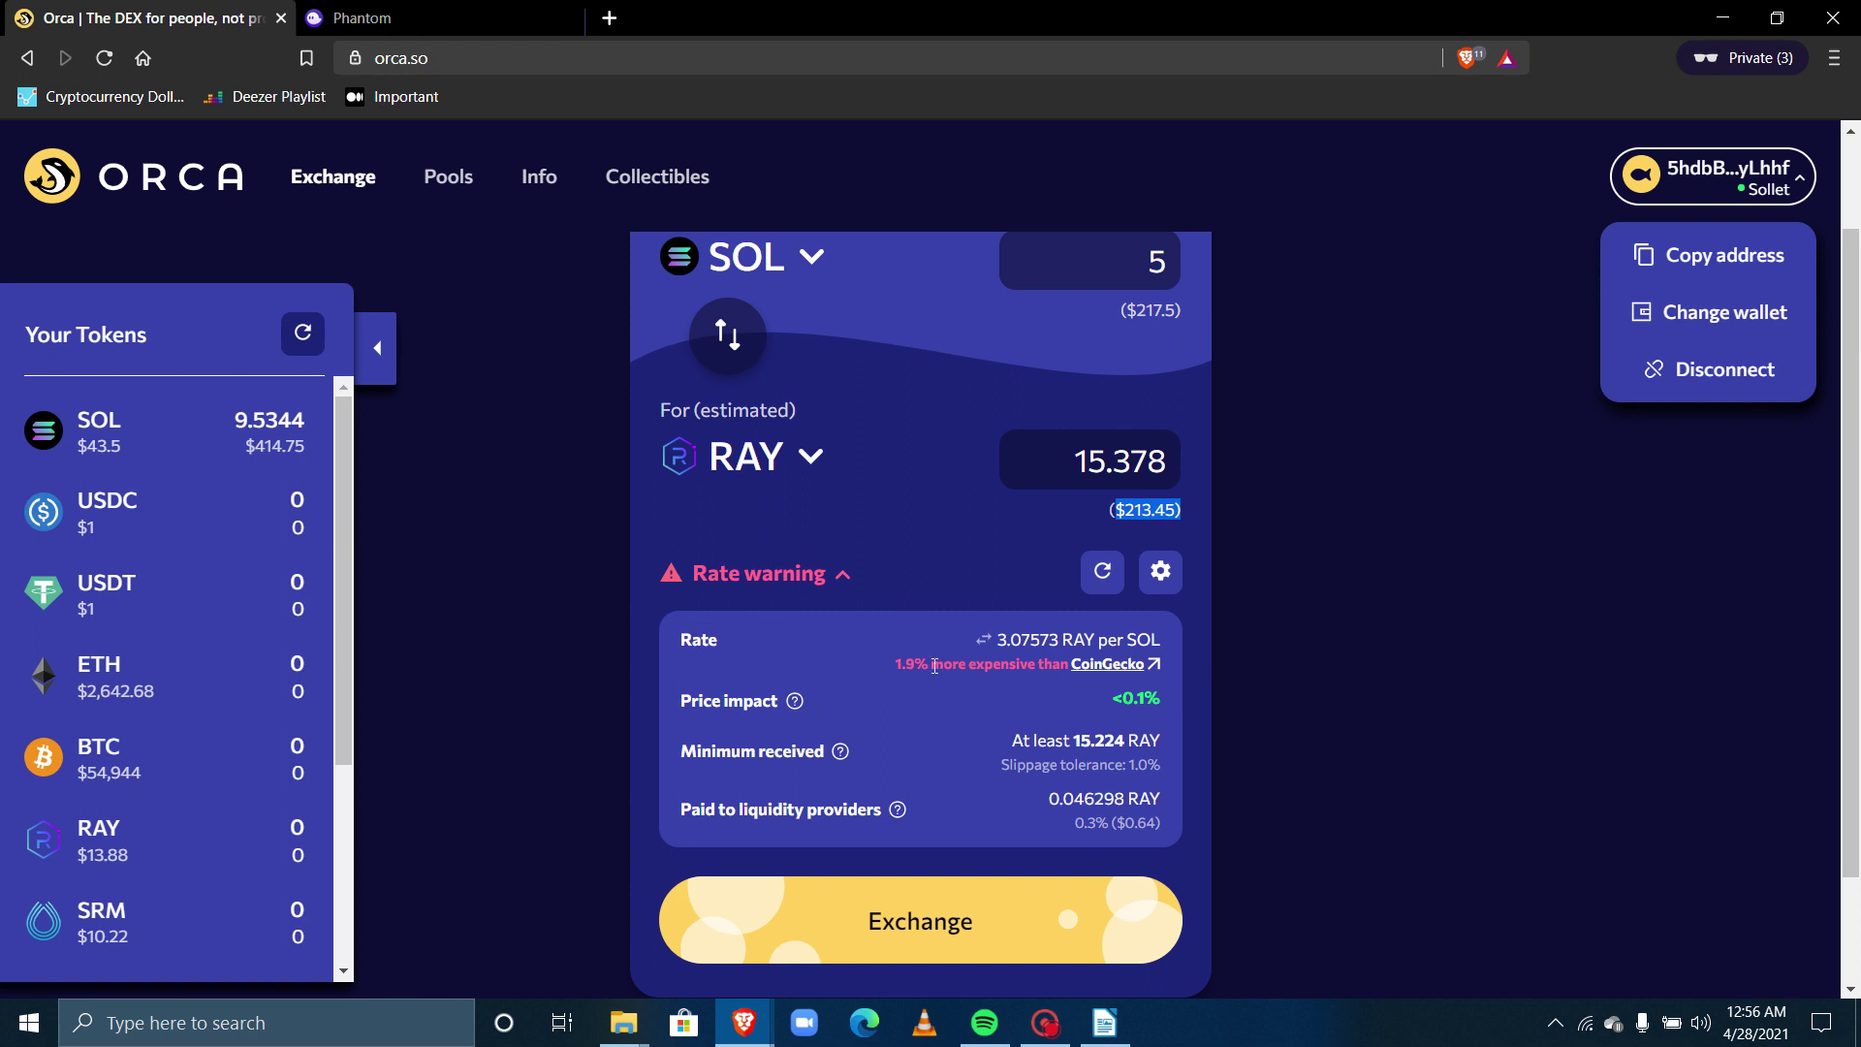
left_click_drag(927, 667, 1173, 673)
left_click(1188, 695)
scroll(802, 403, "up", 2)
Step: Swap 1 SOL for RAY and approve the transaction in Sollet
left_click(1169, 384)
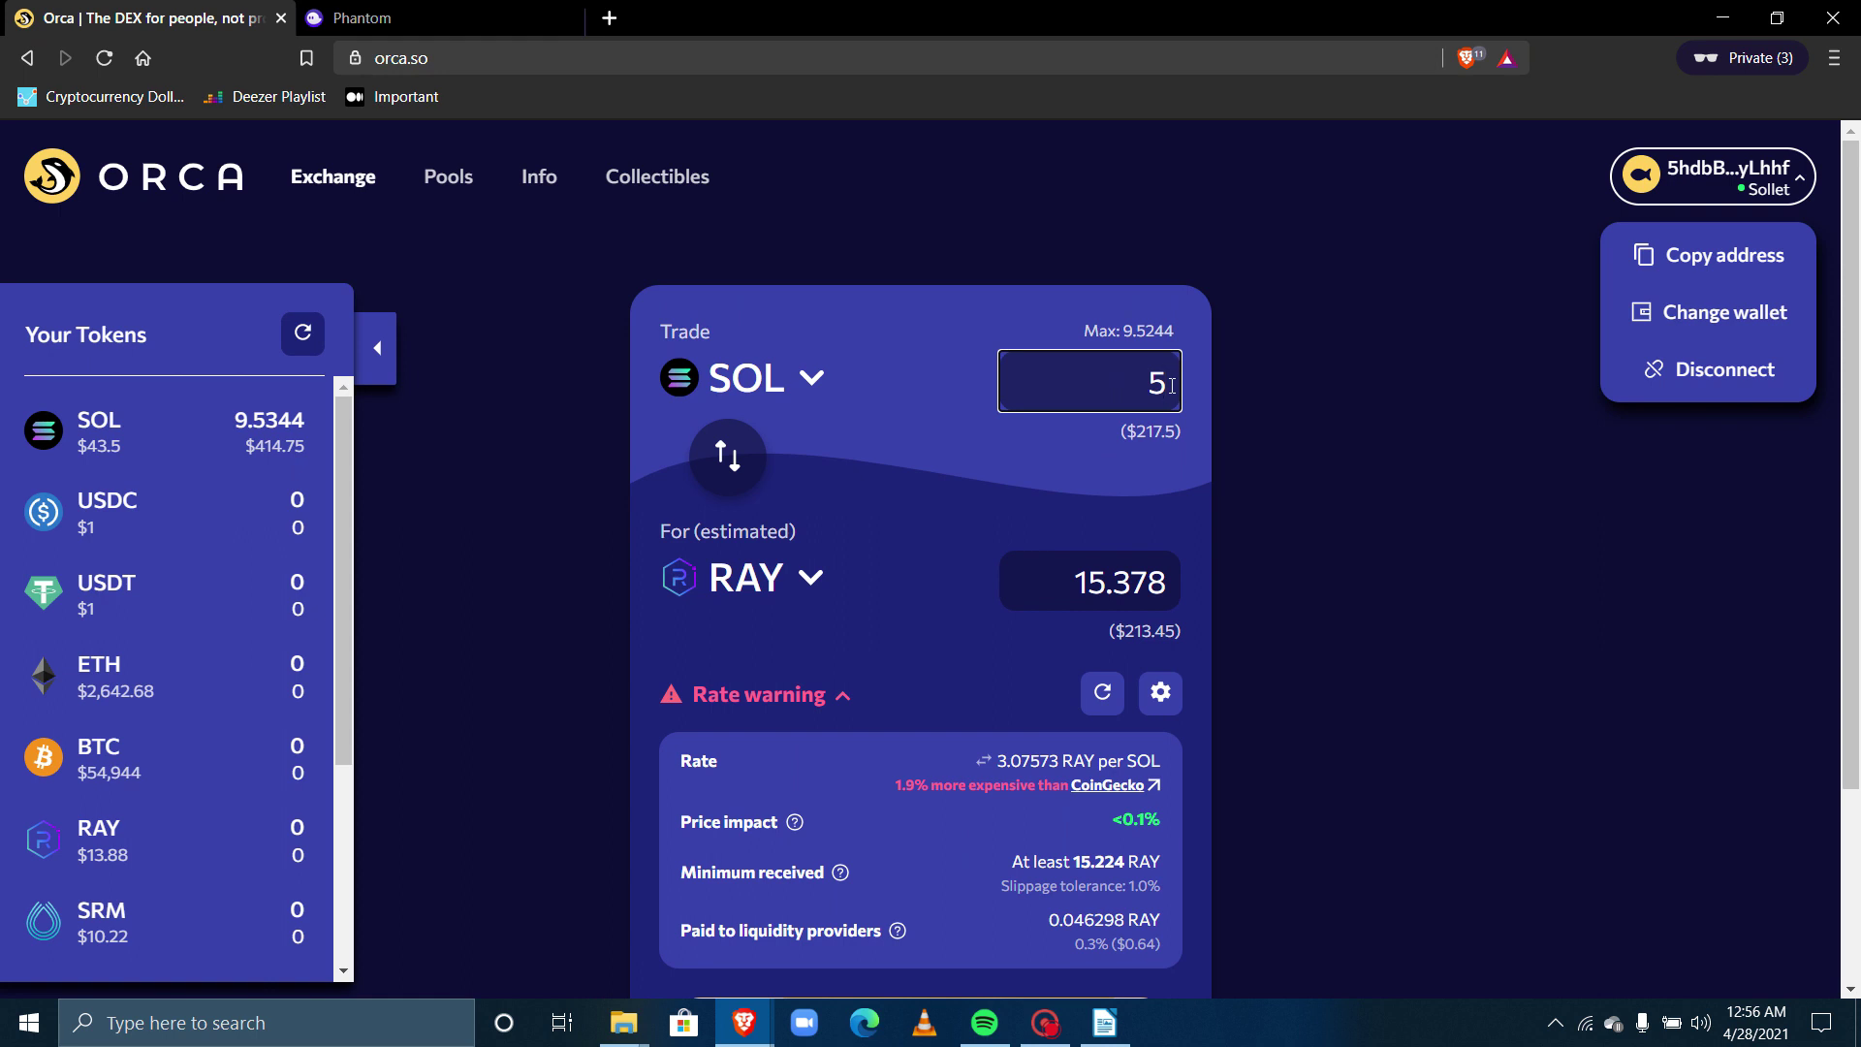
key("BackSpace")
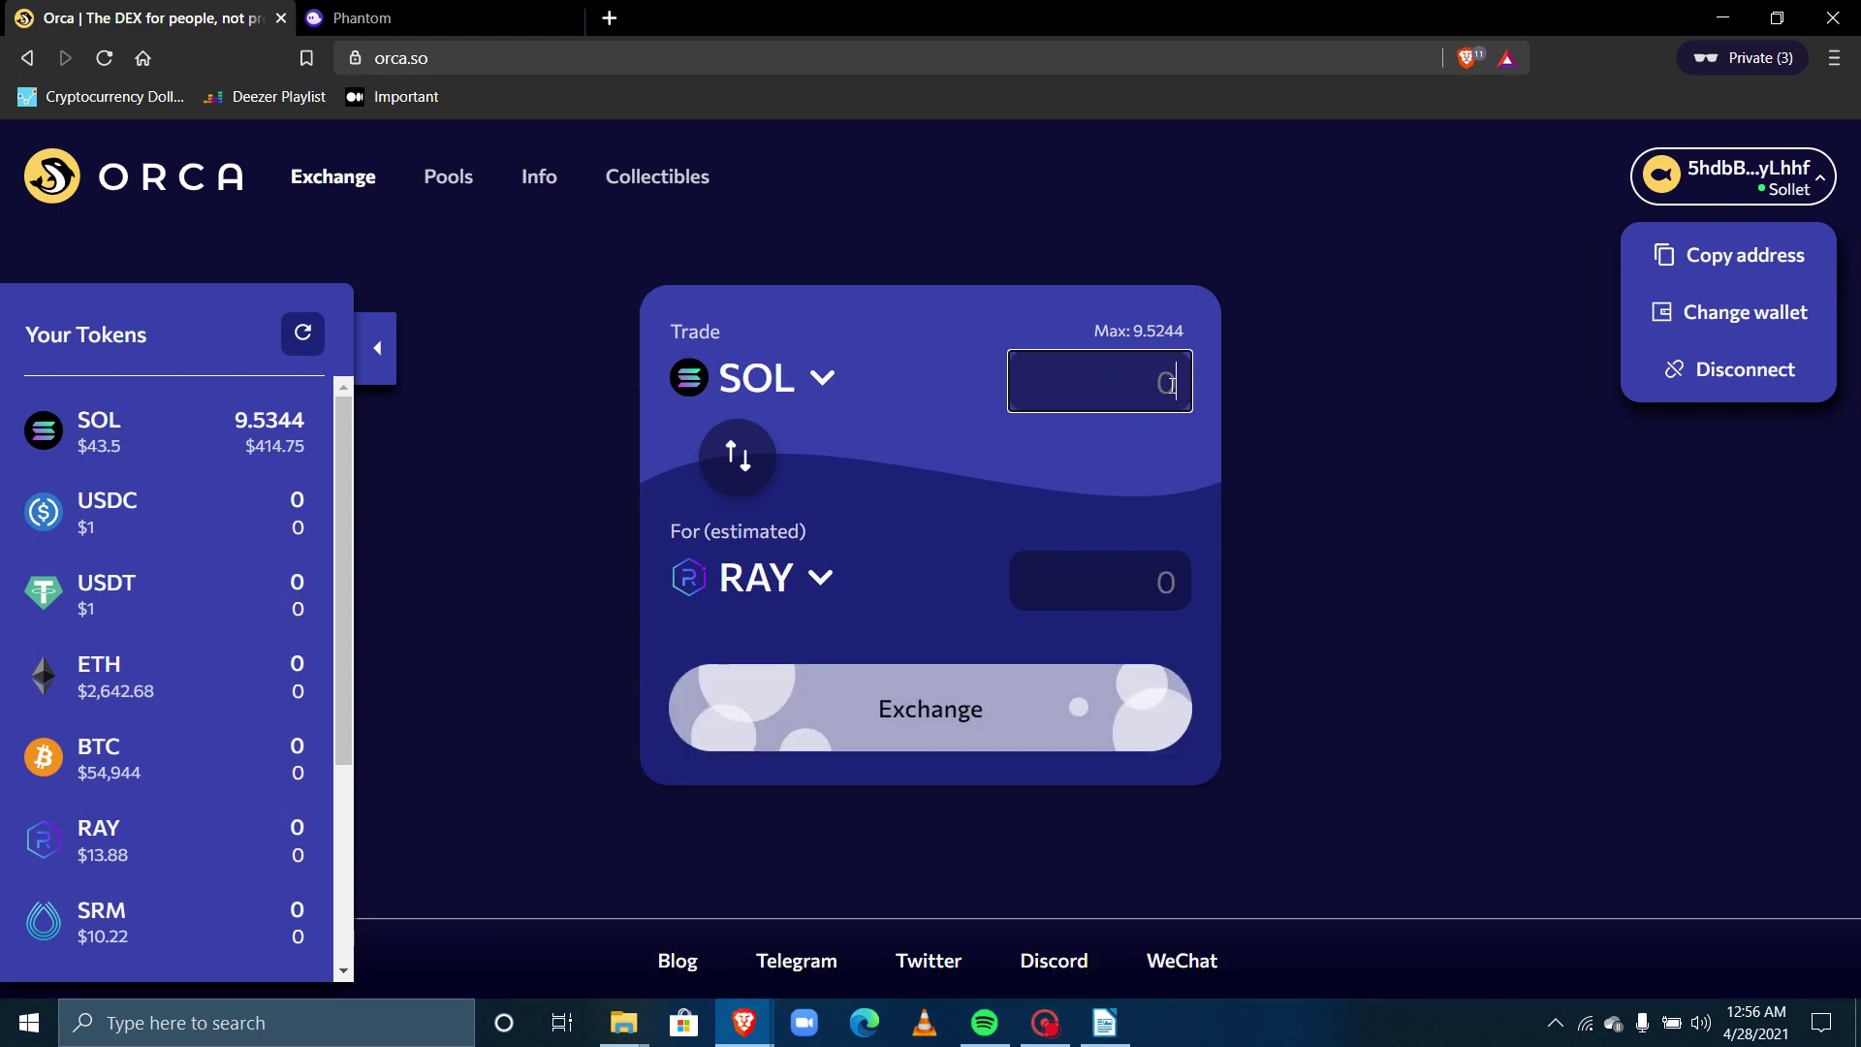
type("1")
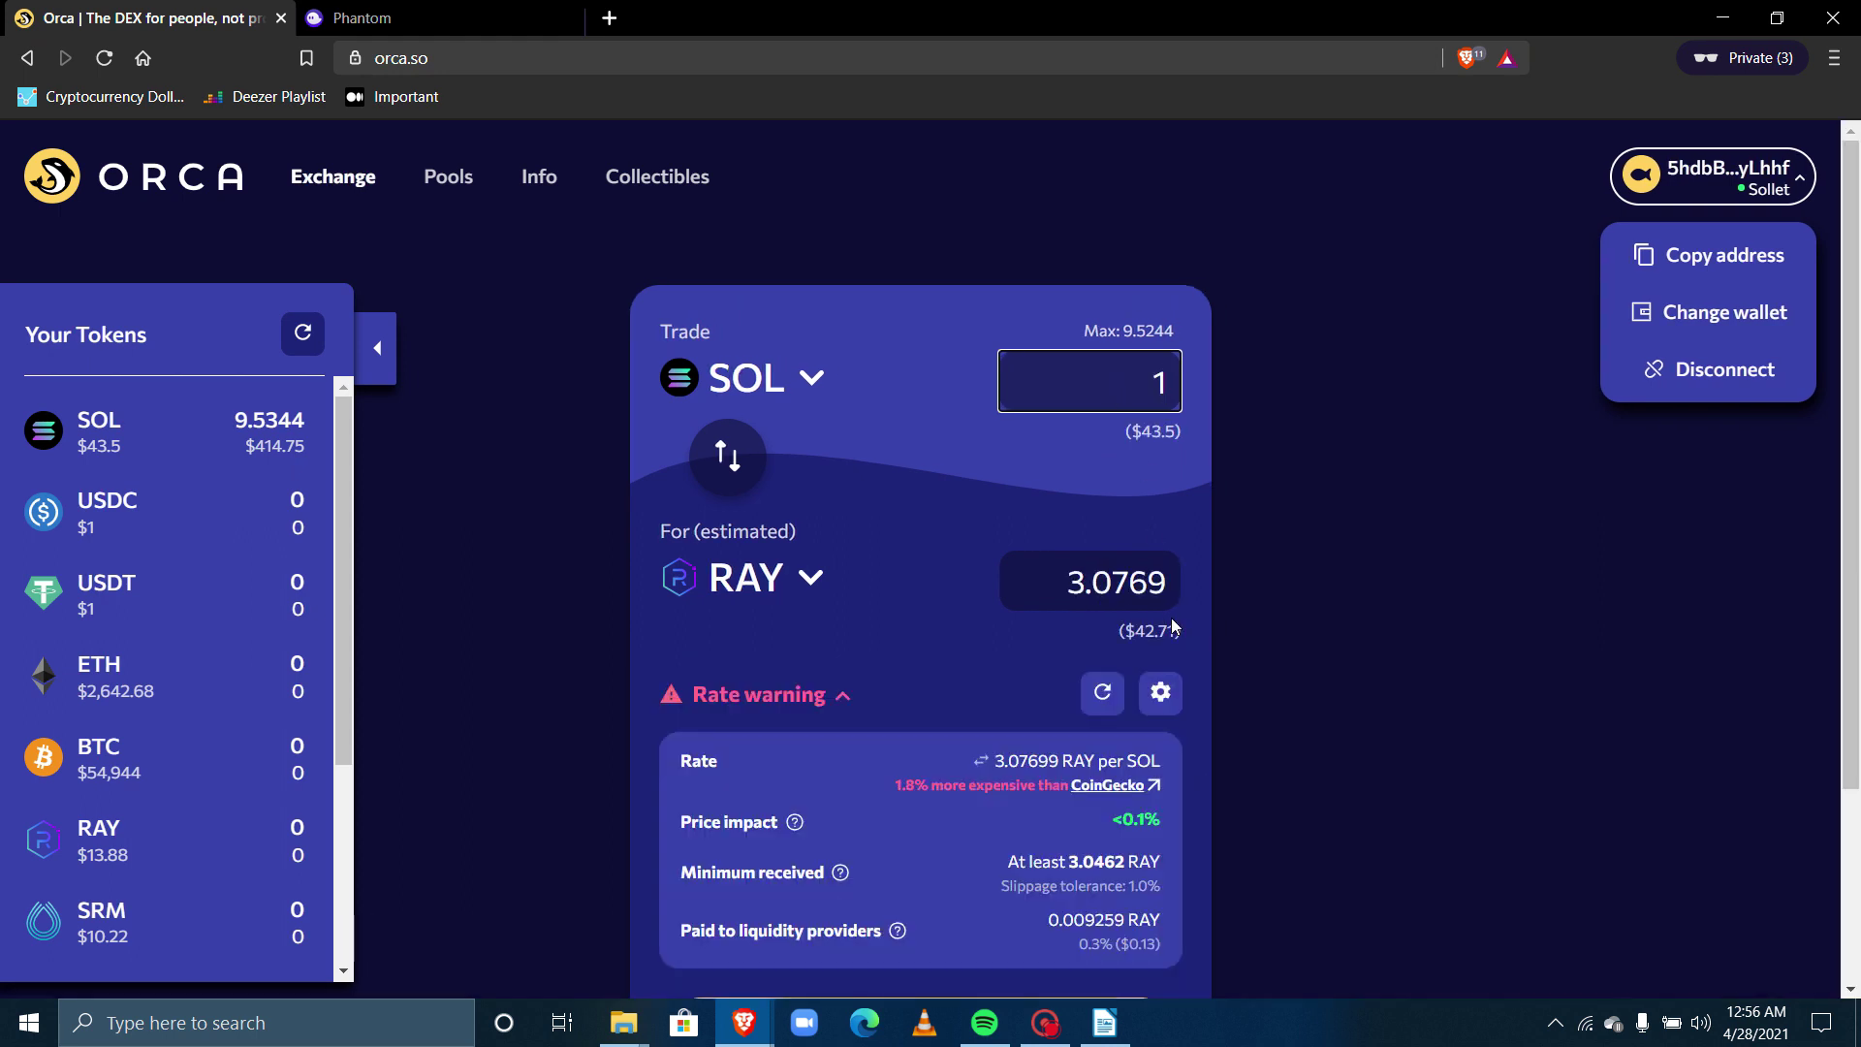
scroll(1190, 598, "down", 1)
left_click(953, 921)
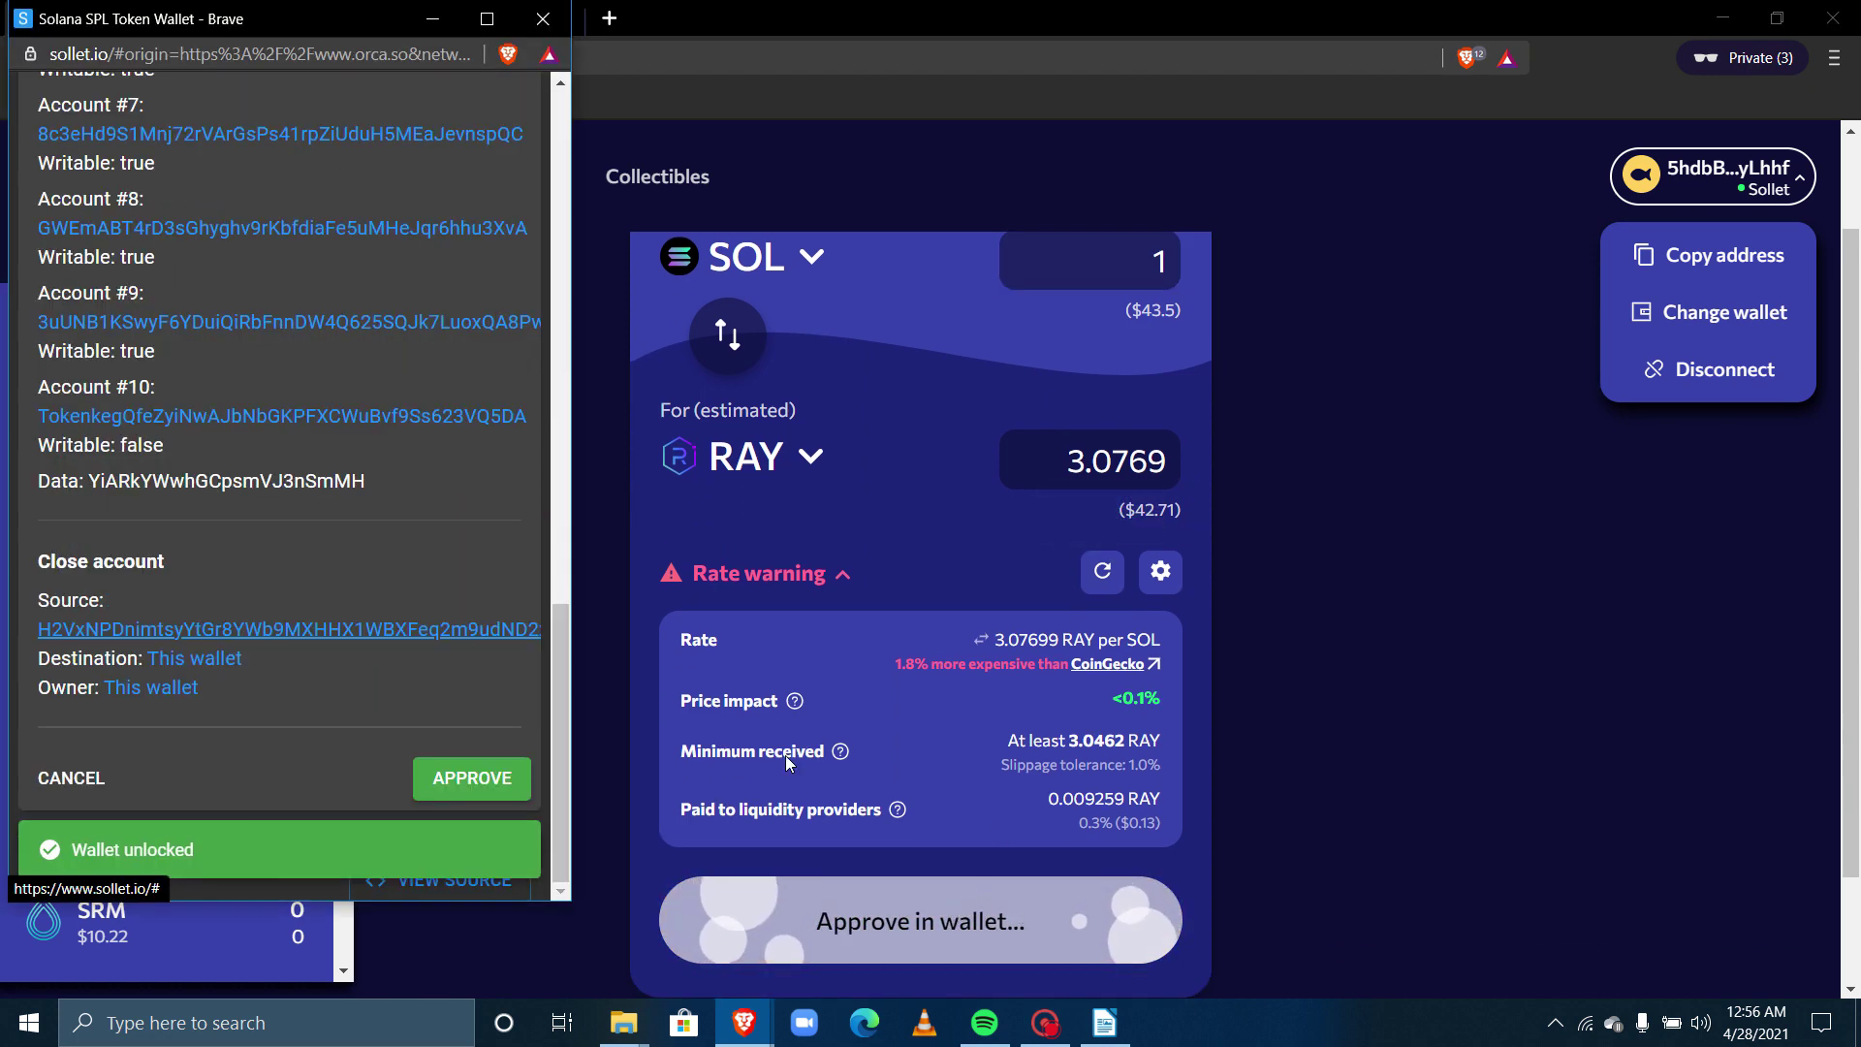
scroll(399, 430, "up", 6)
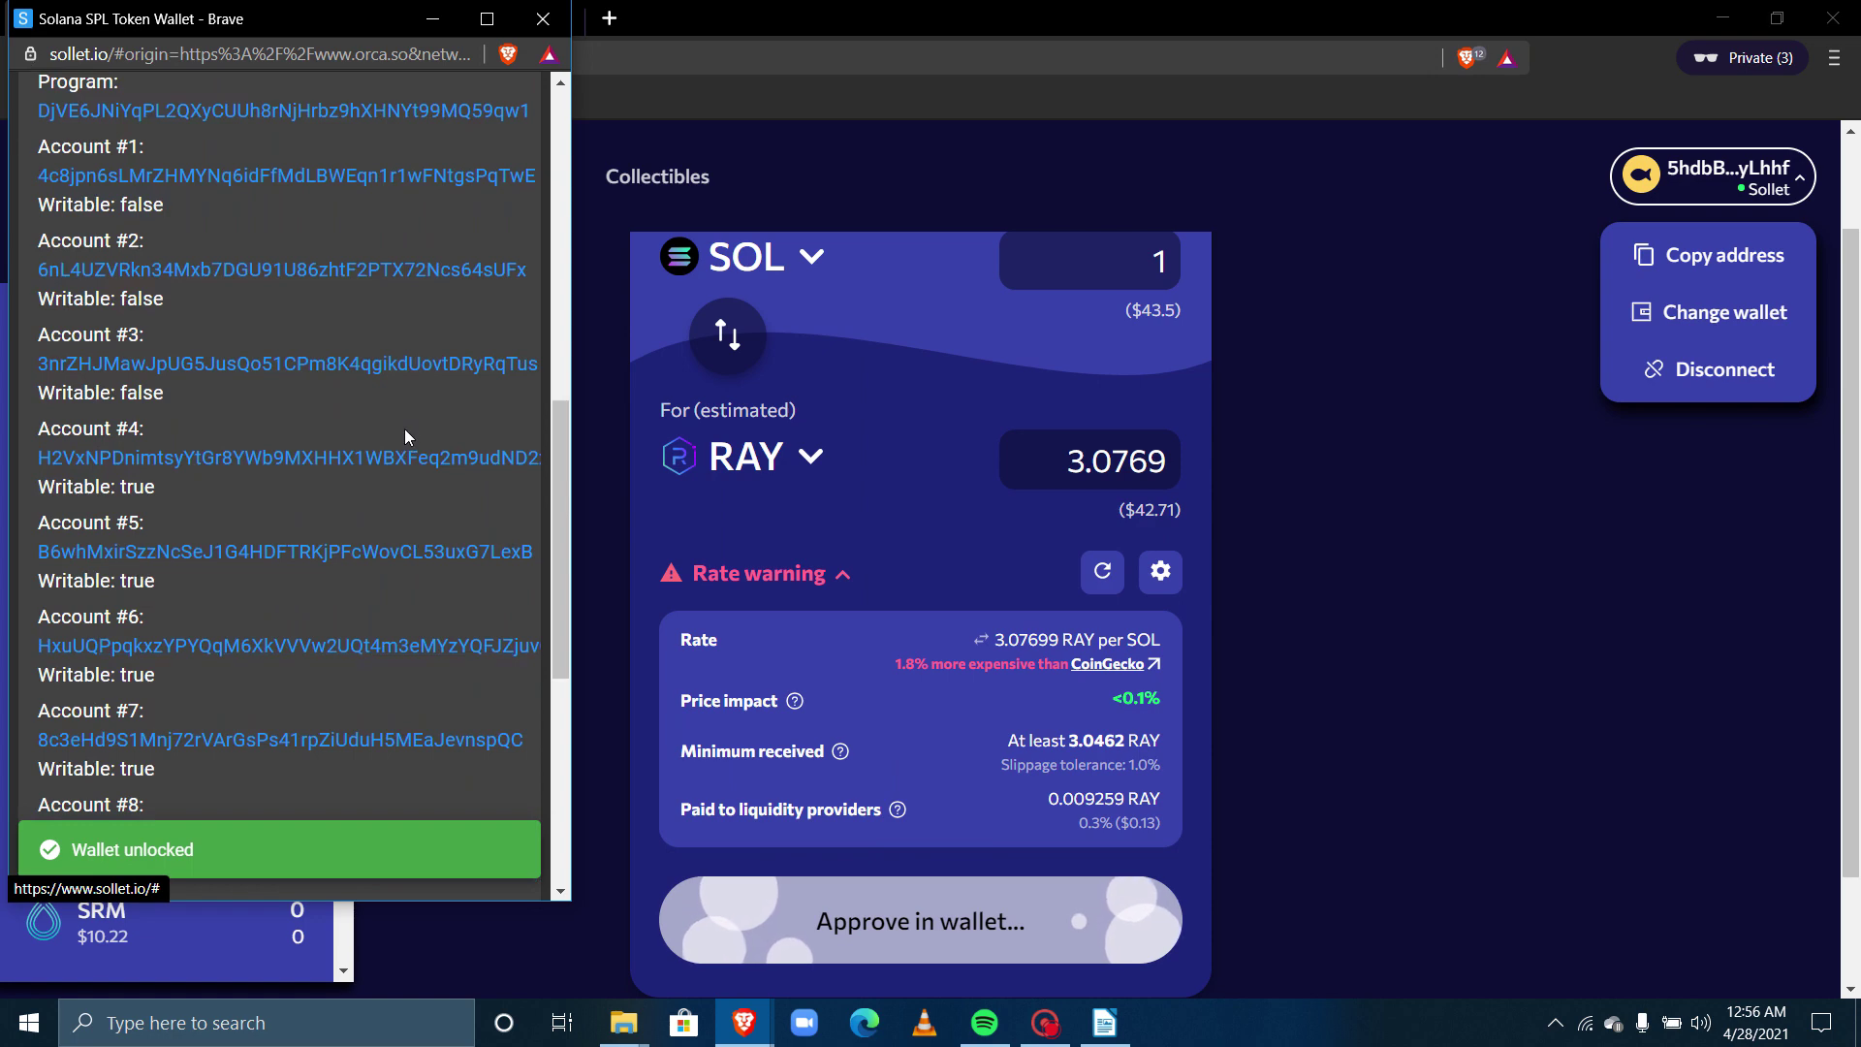
scroll(404, 429, "down", 6)
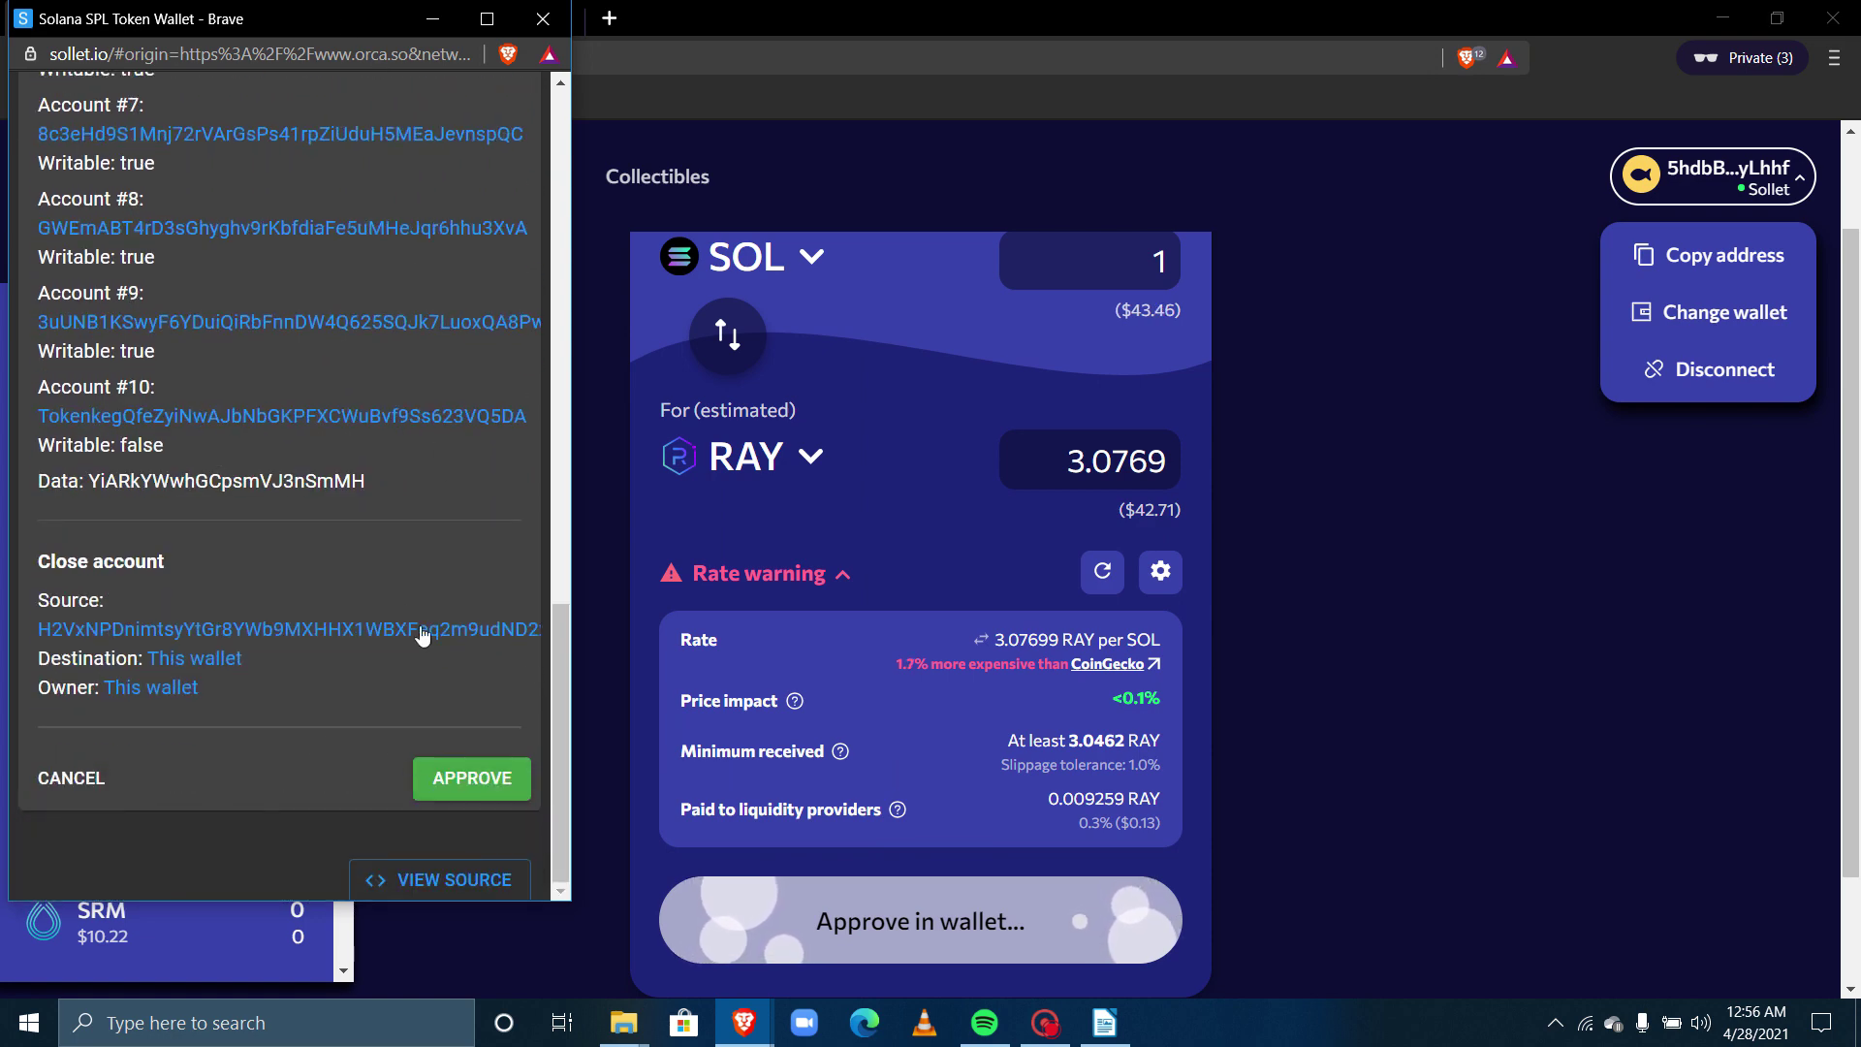
left_click(442, 779)
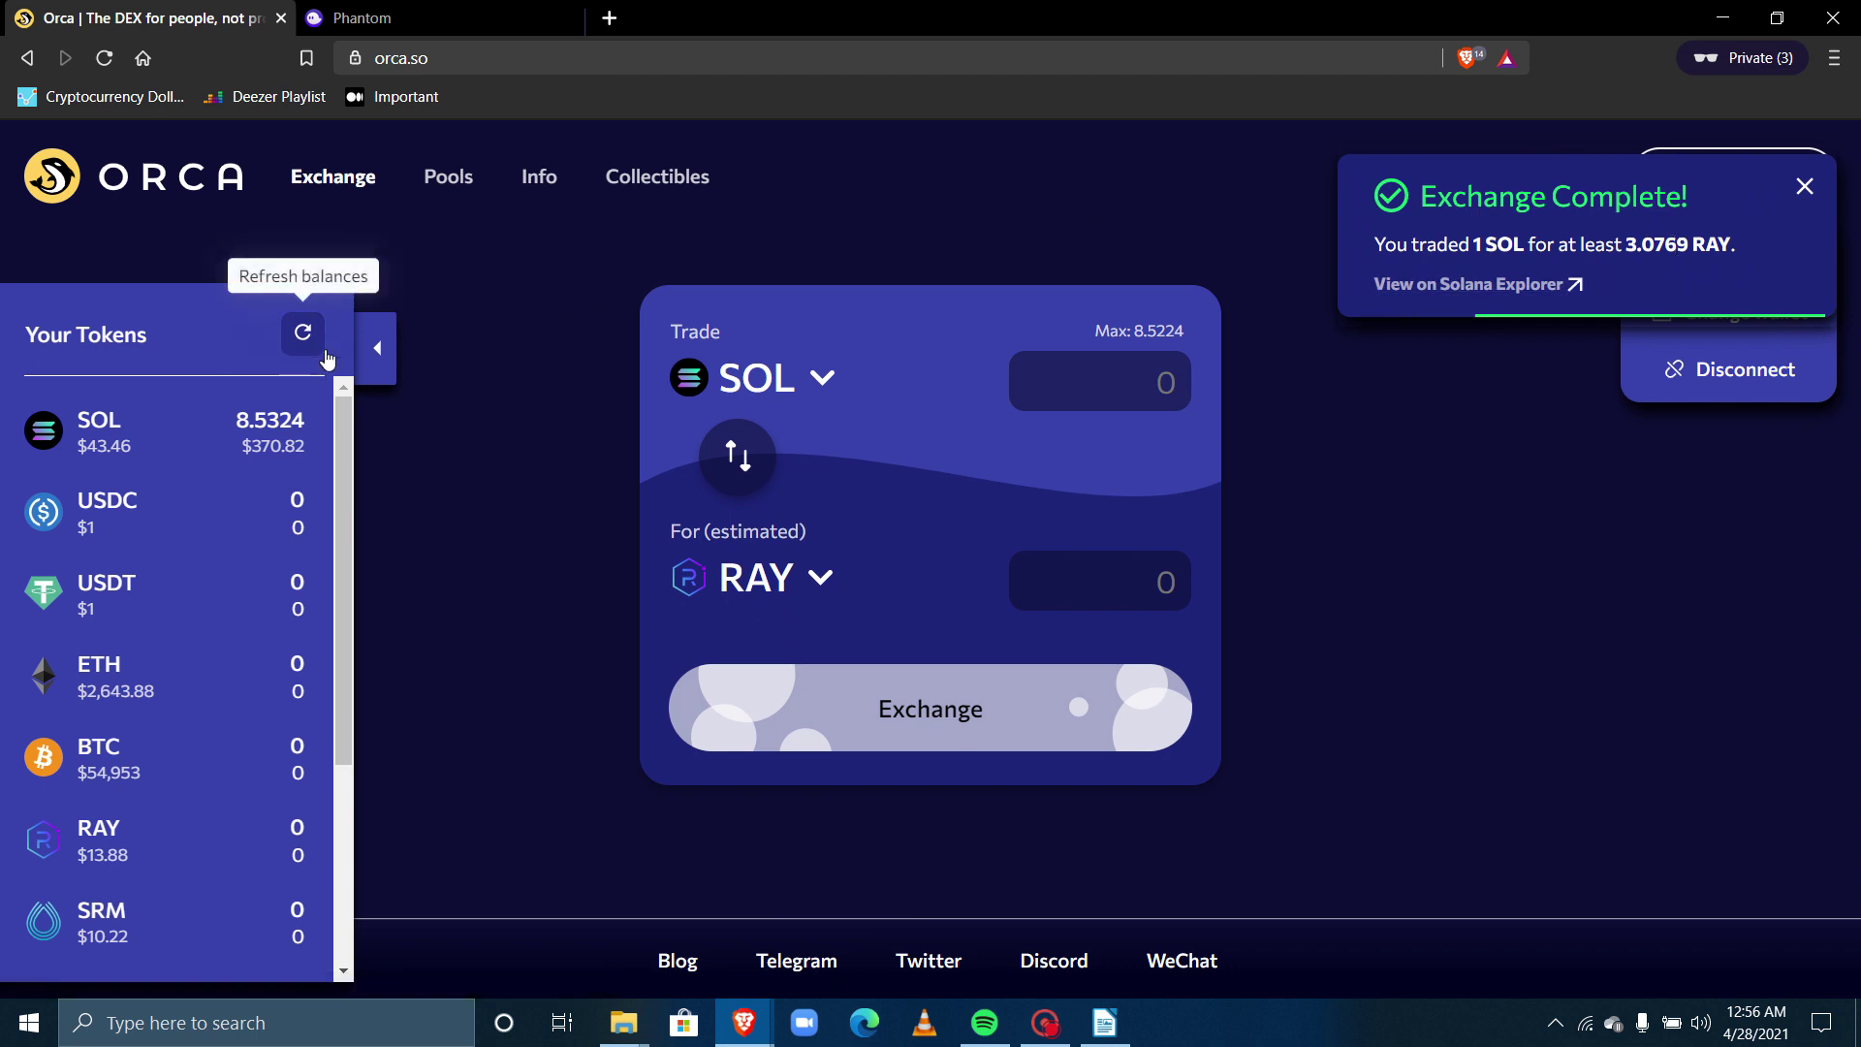
Step: Refresh balances to show 3.0769 RAY and reopen the receive-token list
left_click(303, 332)
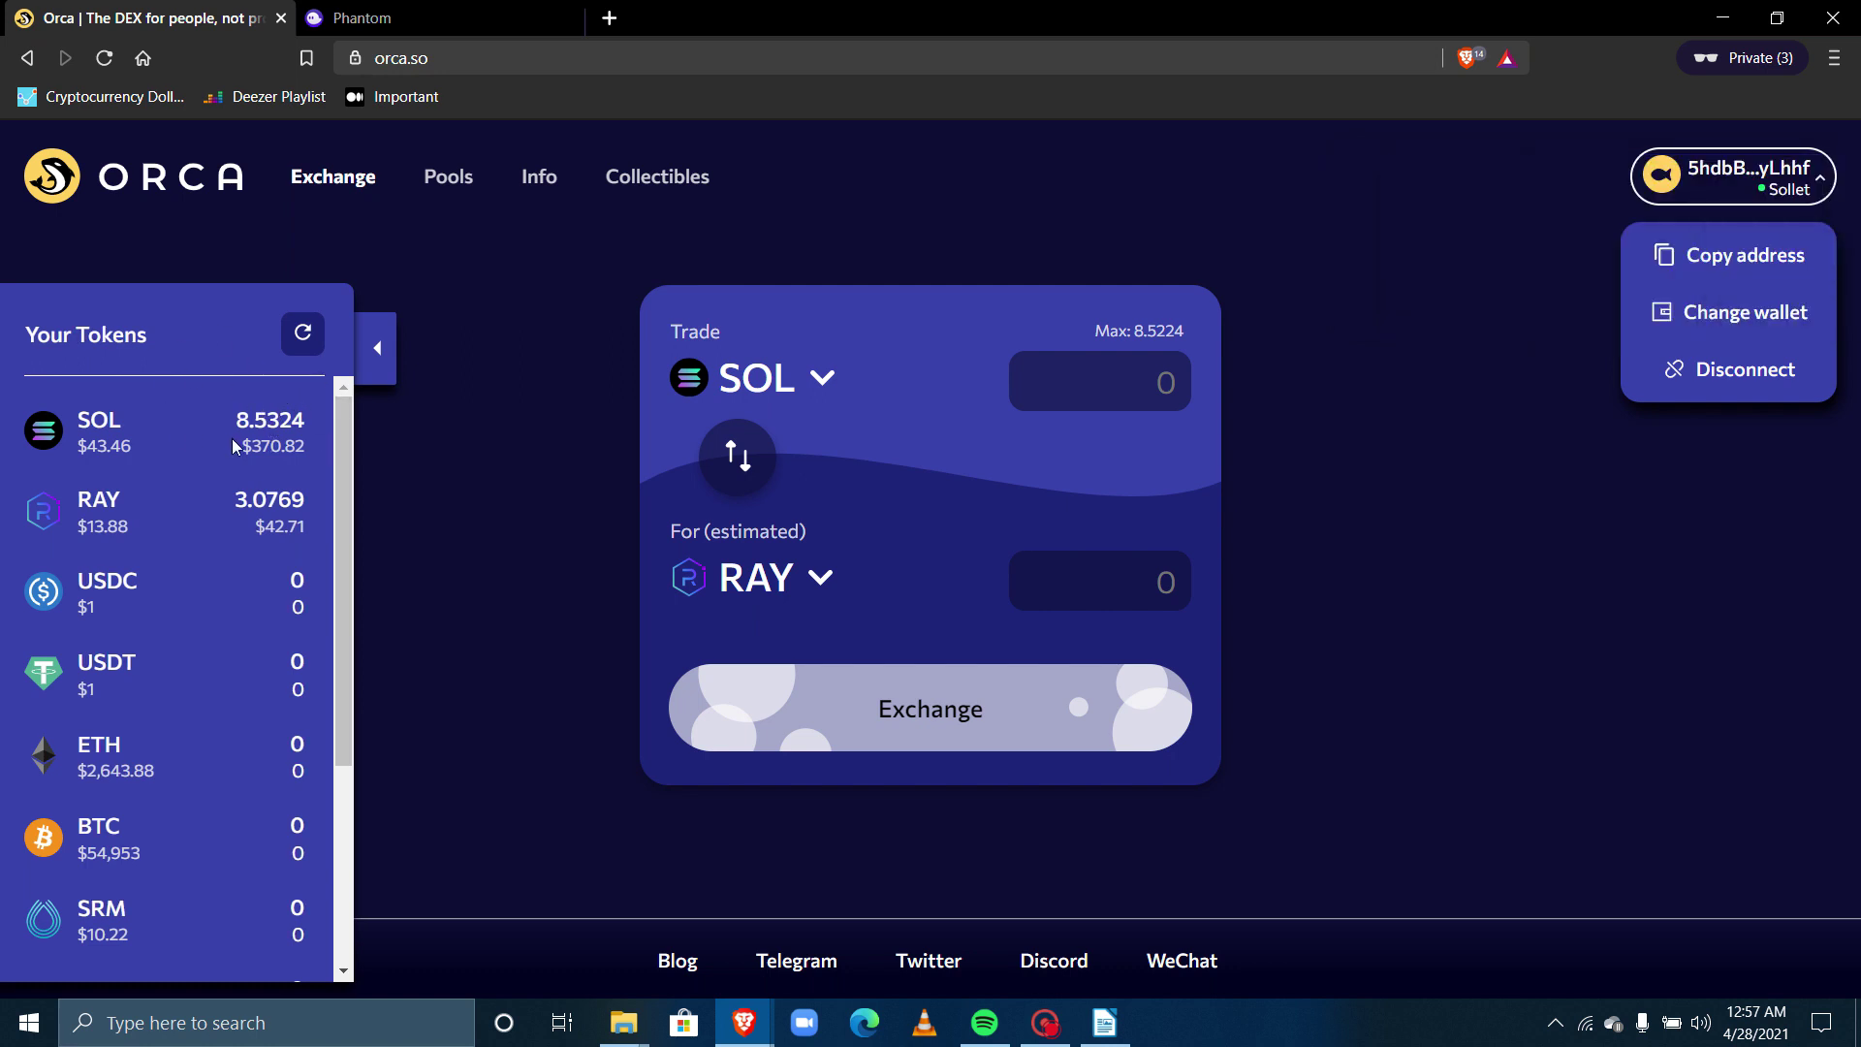
left_click(771, 567)
Step: Swap 1 SOL for SRM and approve it in Sollet, receiving 4.2613 SRM
scroll(994, 630, "down", 1)
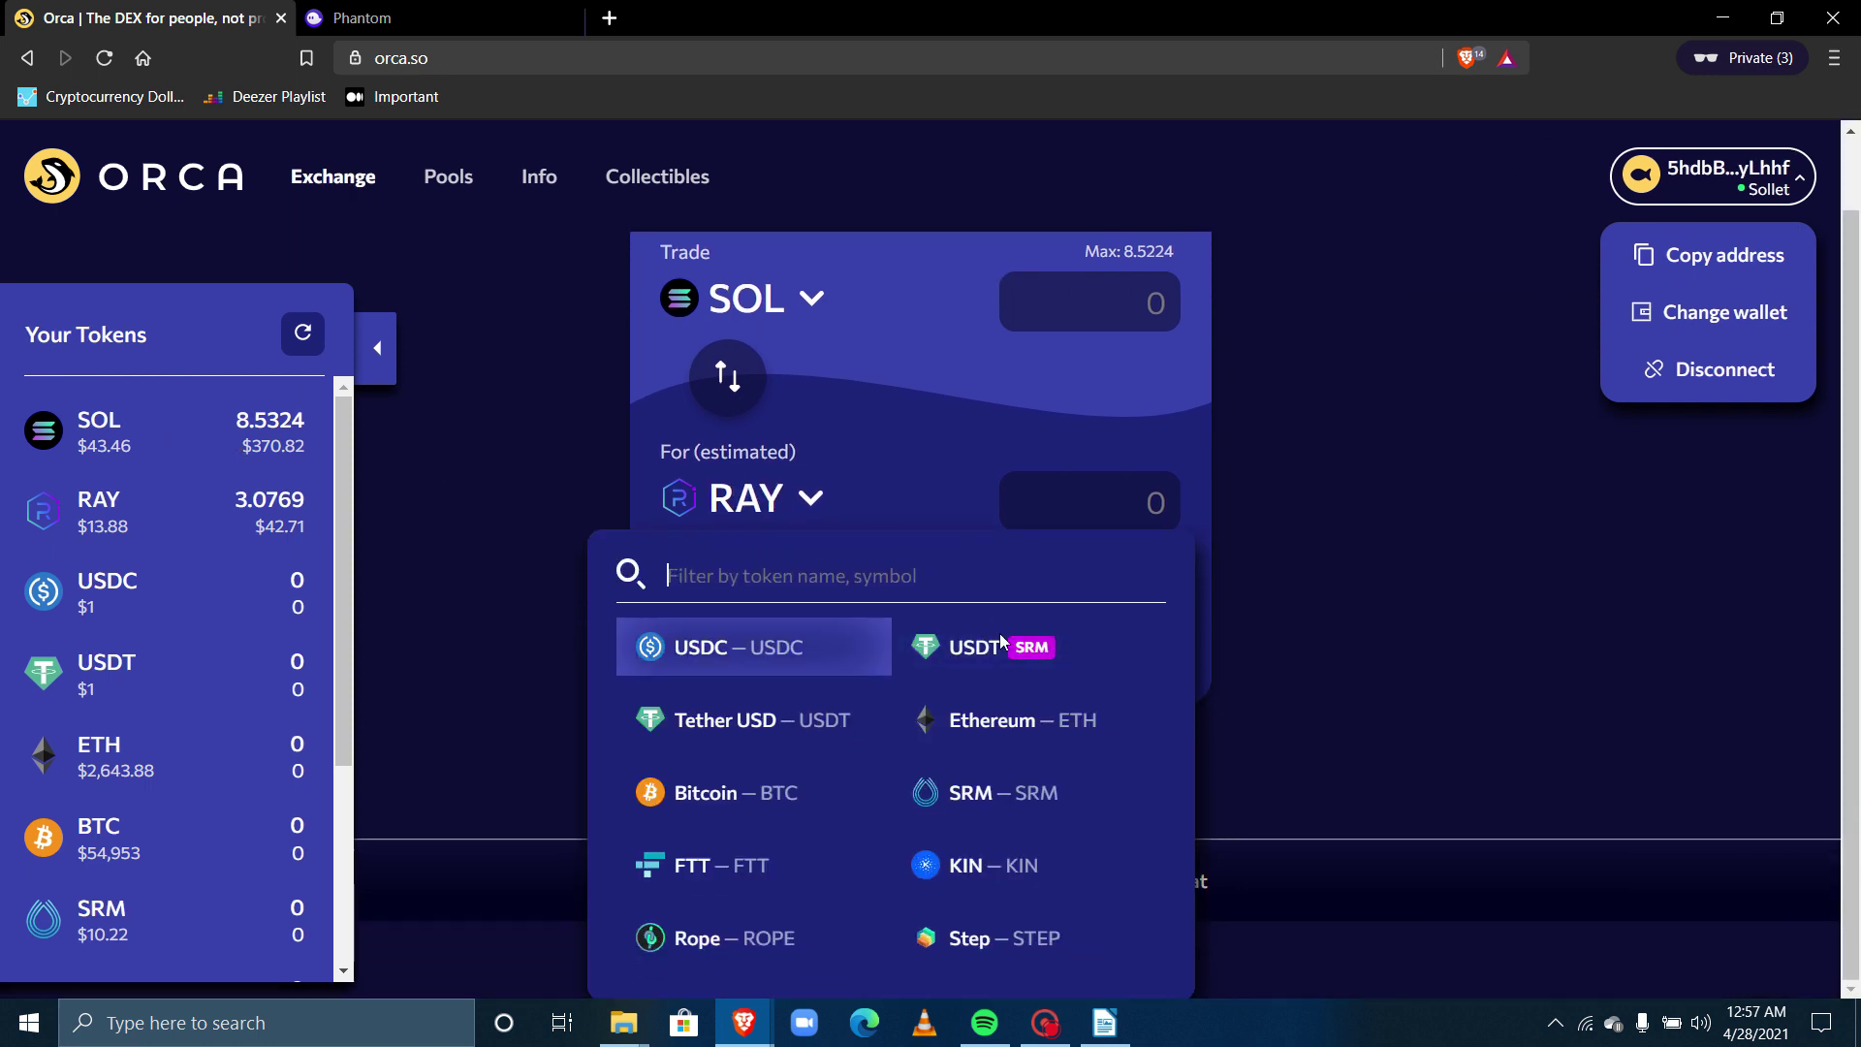
left_click(974, 795)
left_click(1131, 366)
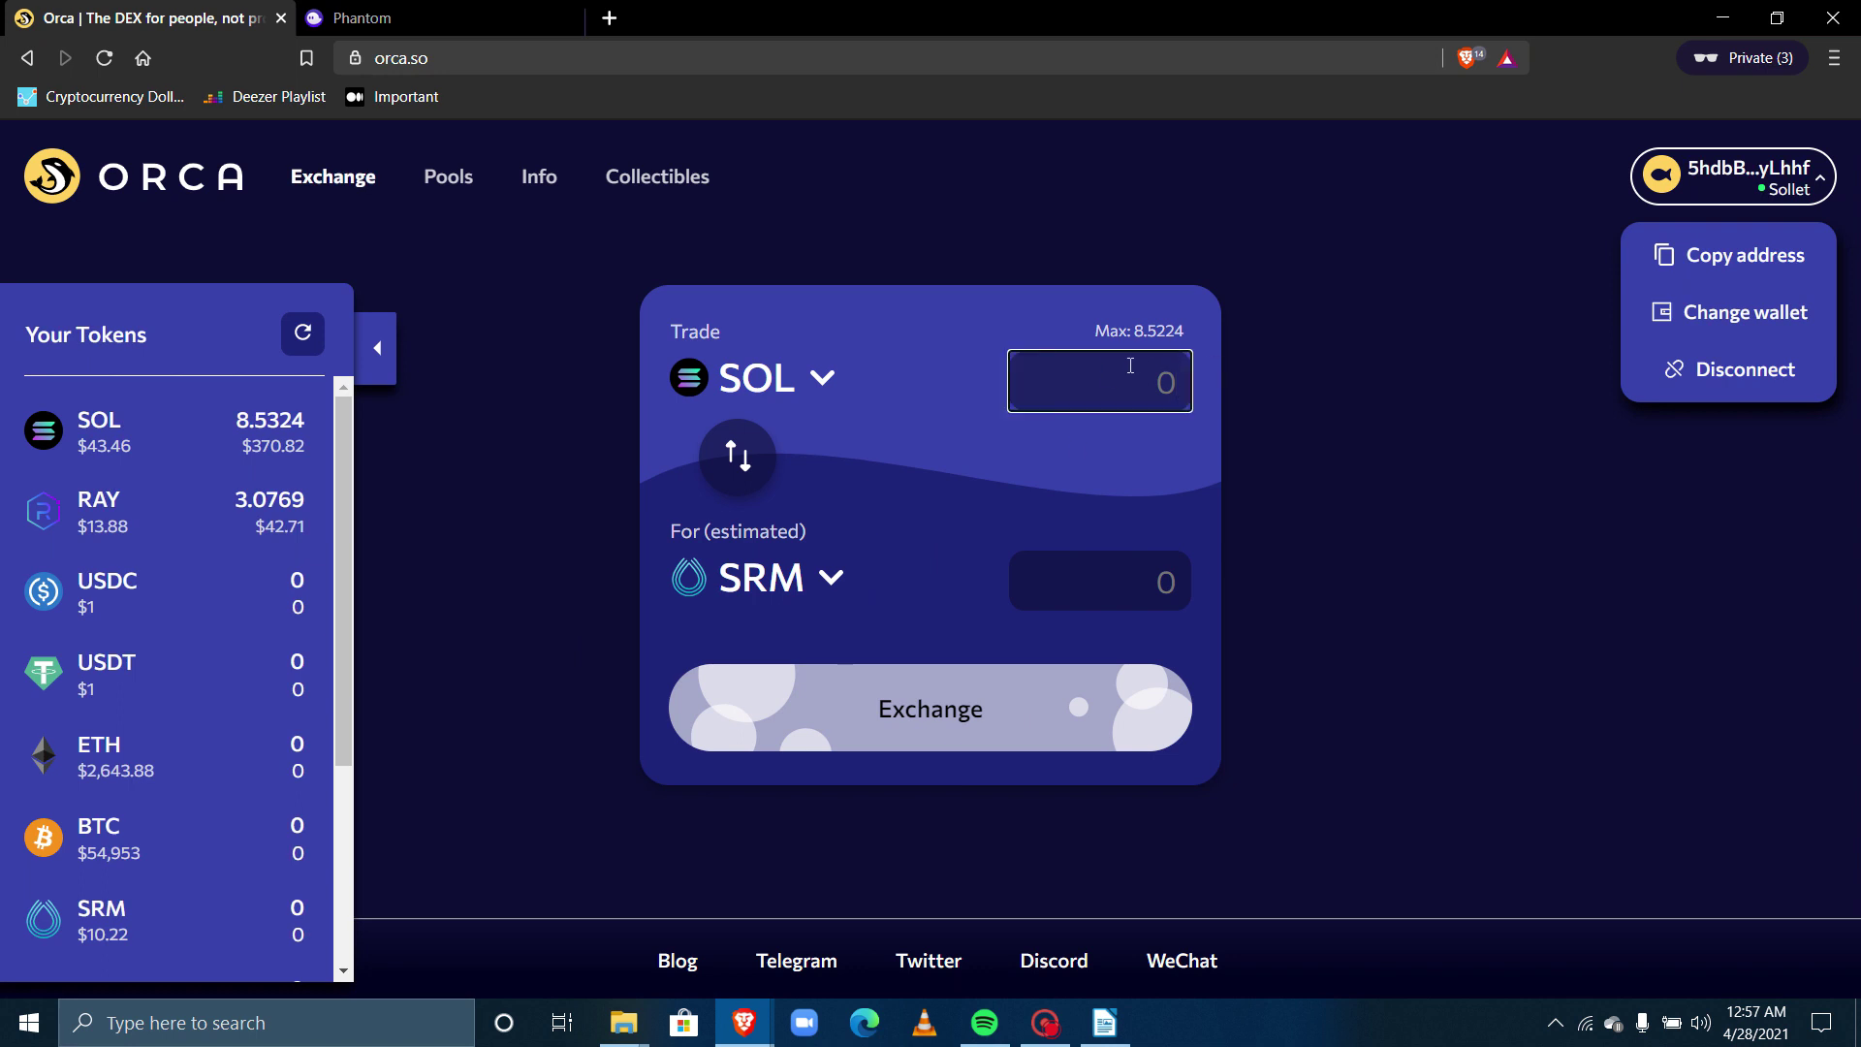
type("1")
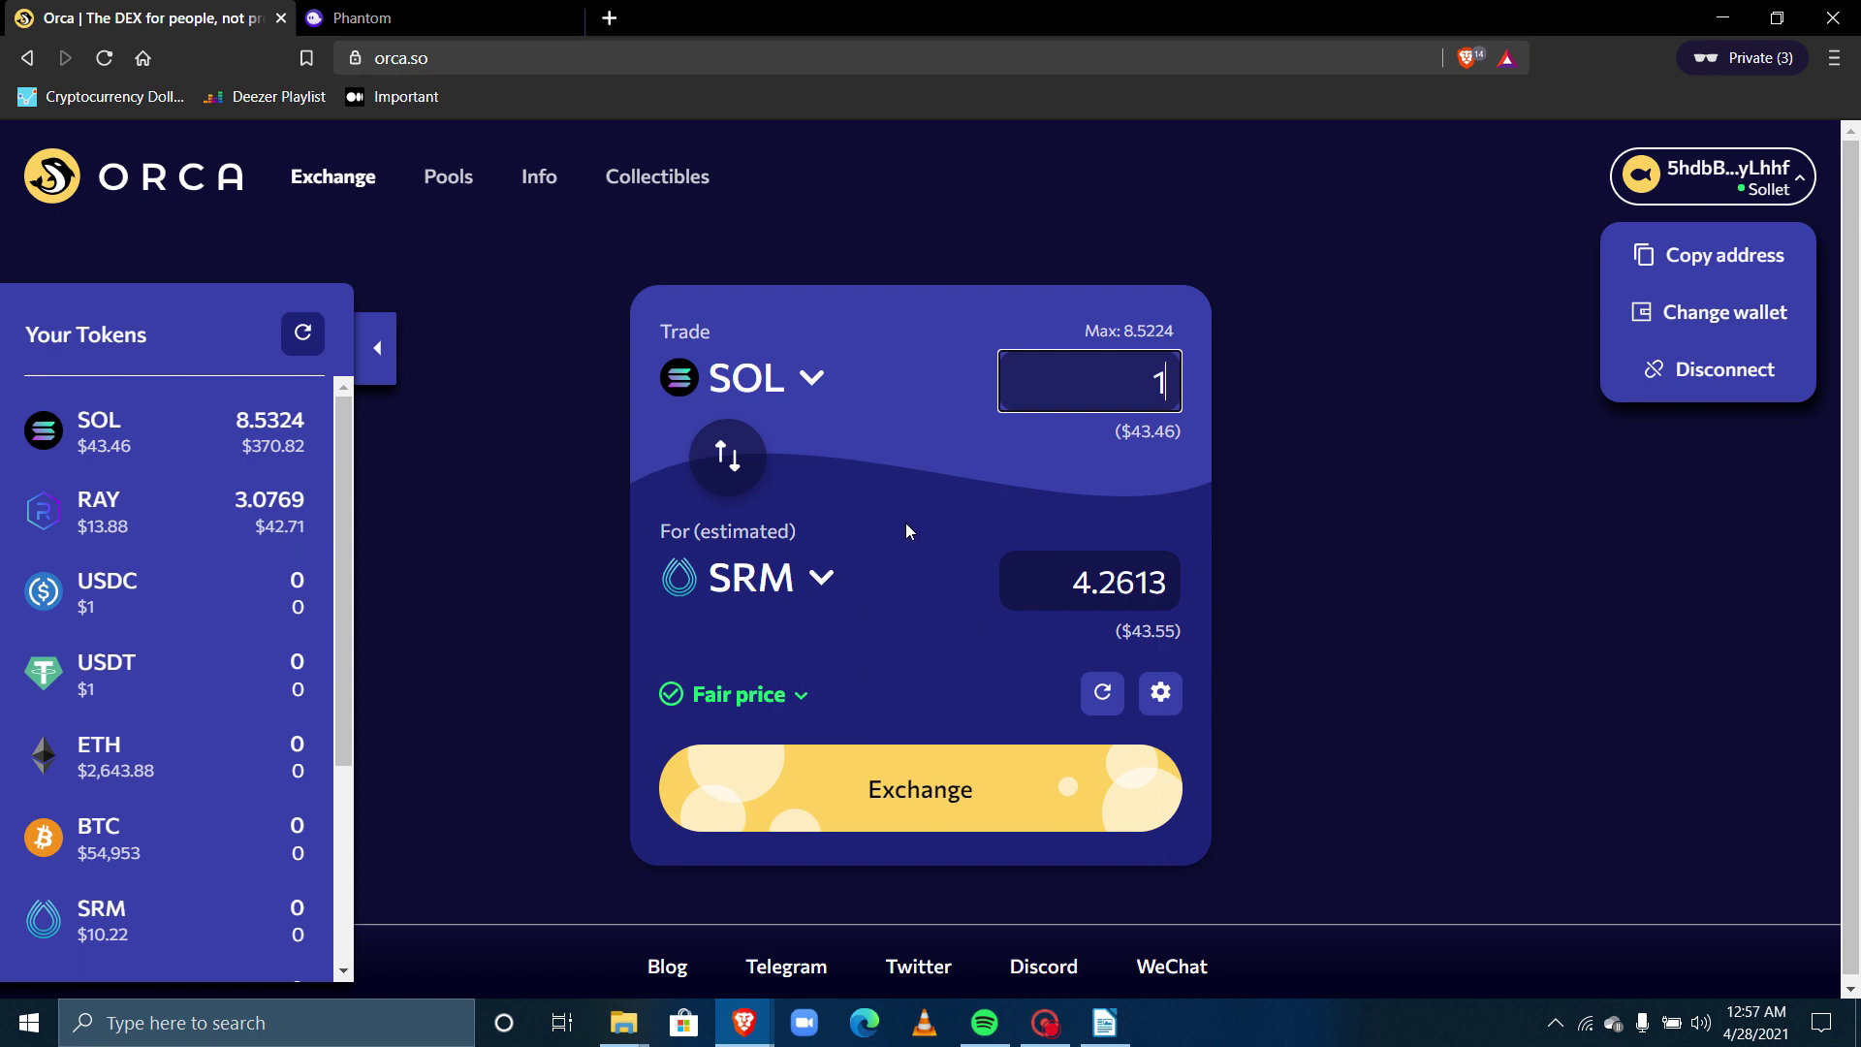
left_click(940, 793)
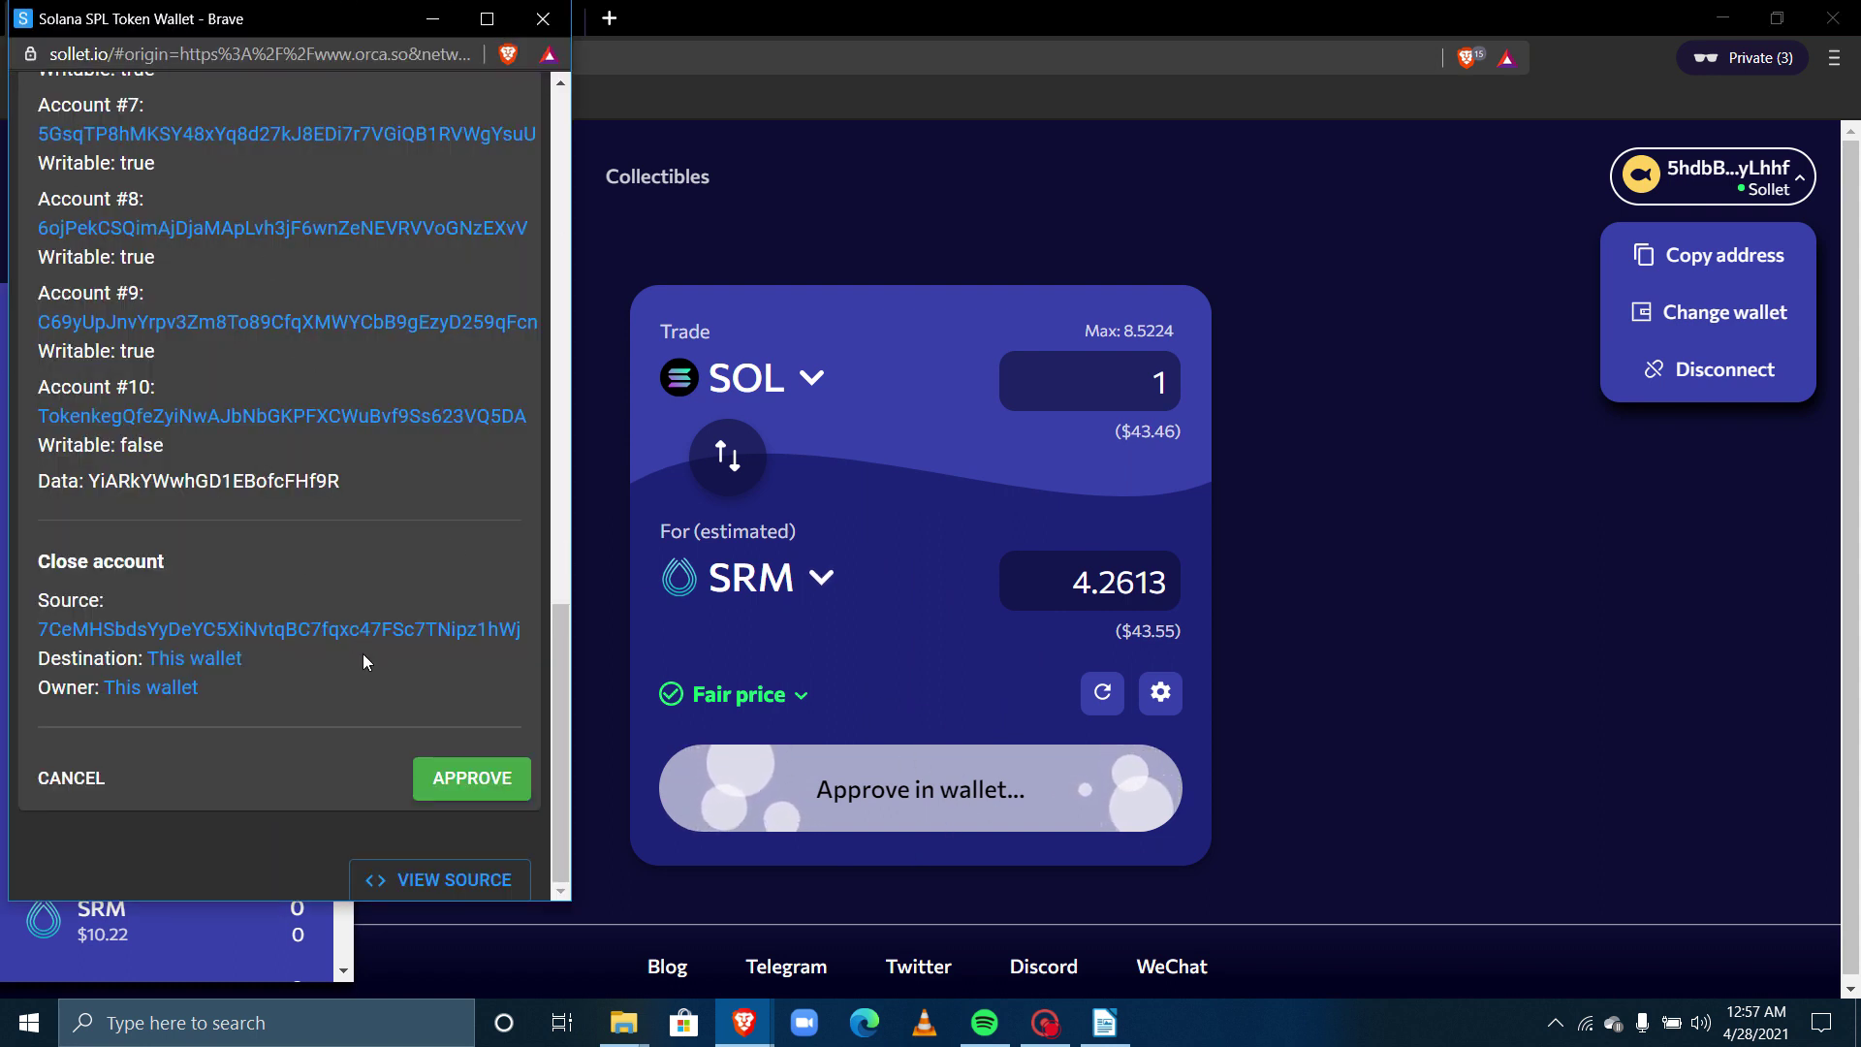
left_click(470, 776)
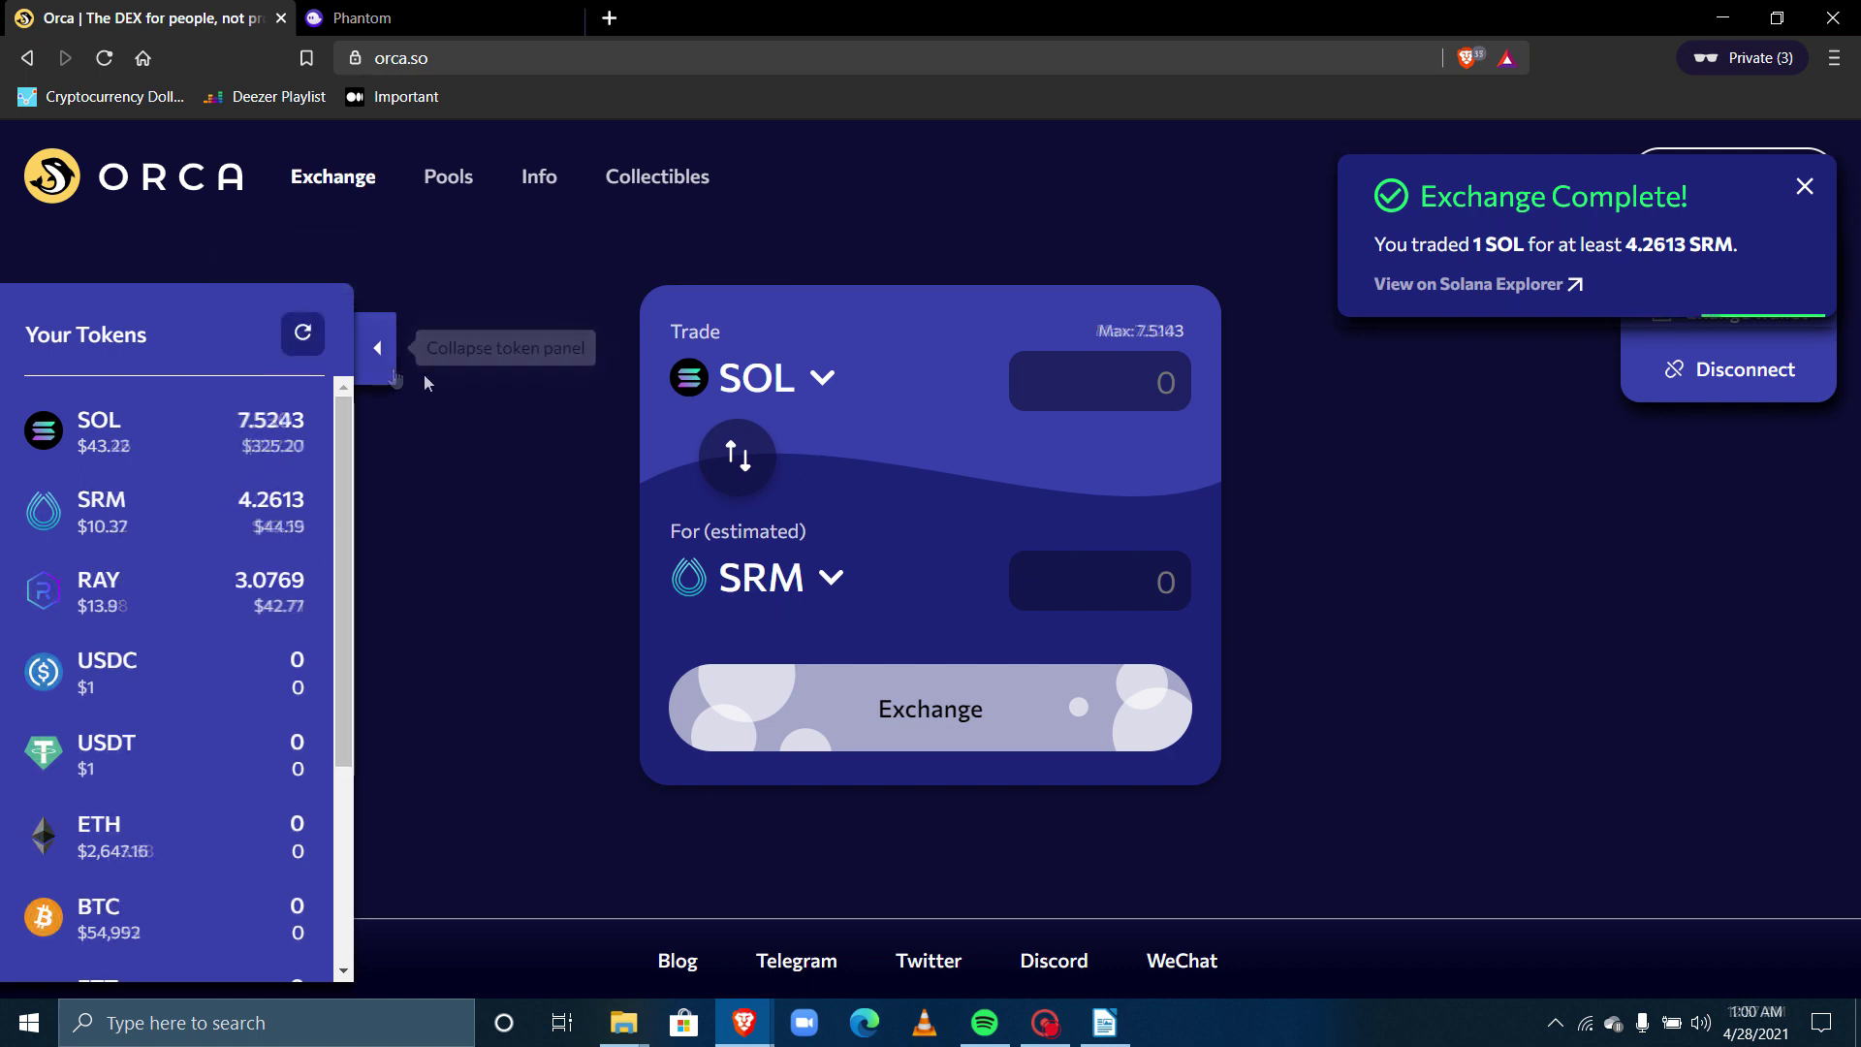
Step: Close the Exchange Complete notice, collapse Your Tokens, and keep the SOL-to-SRM pair unchanged
left_click(378, 363)
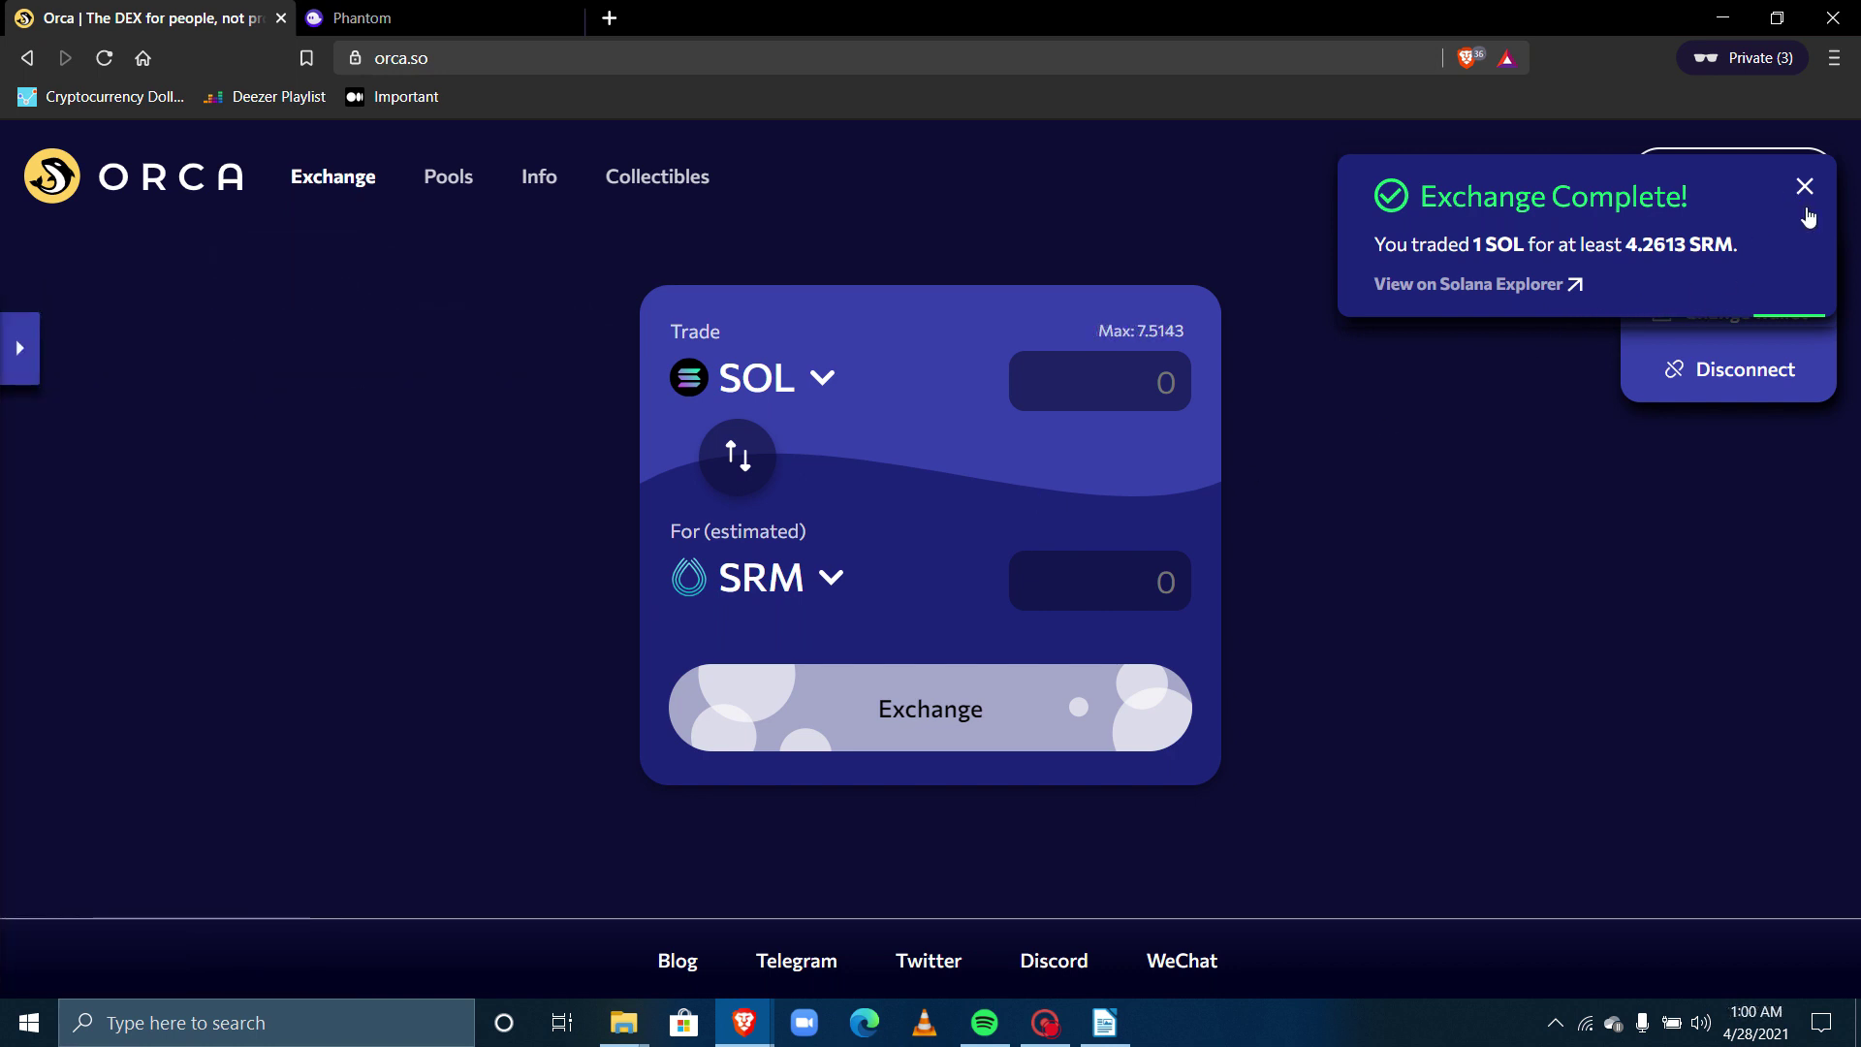
left_click(1803, 185)
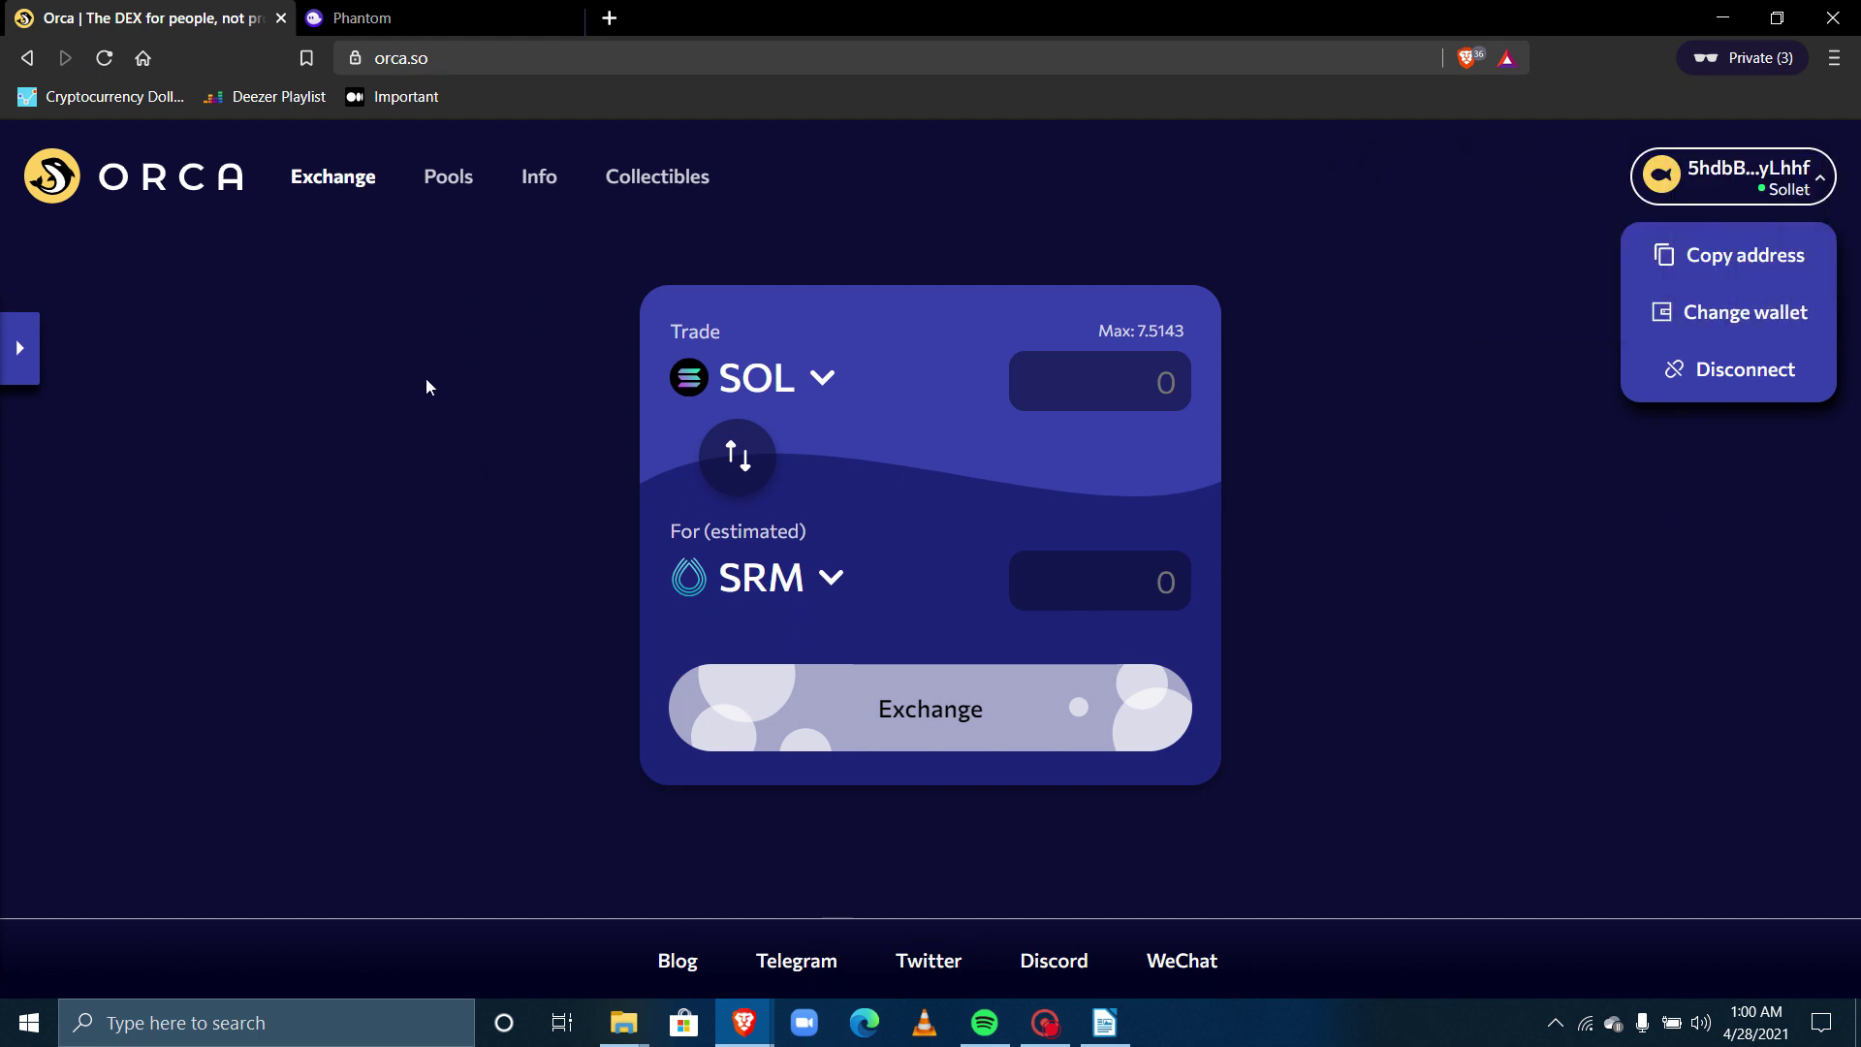
left_click(19, 347)
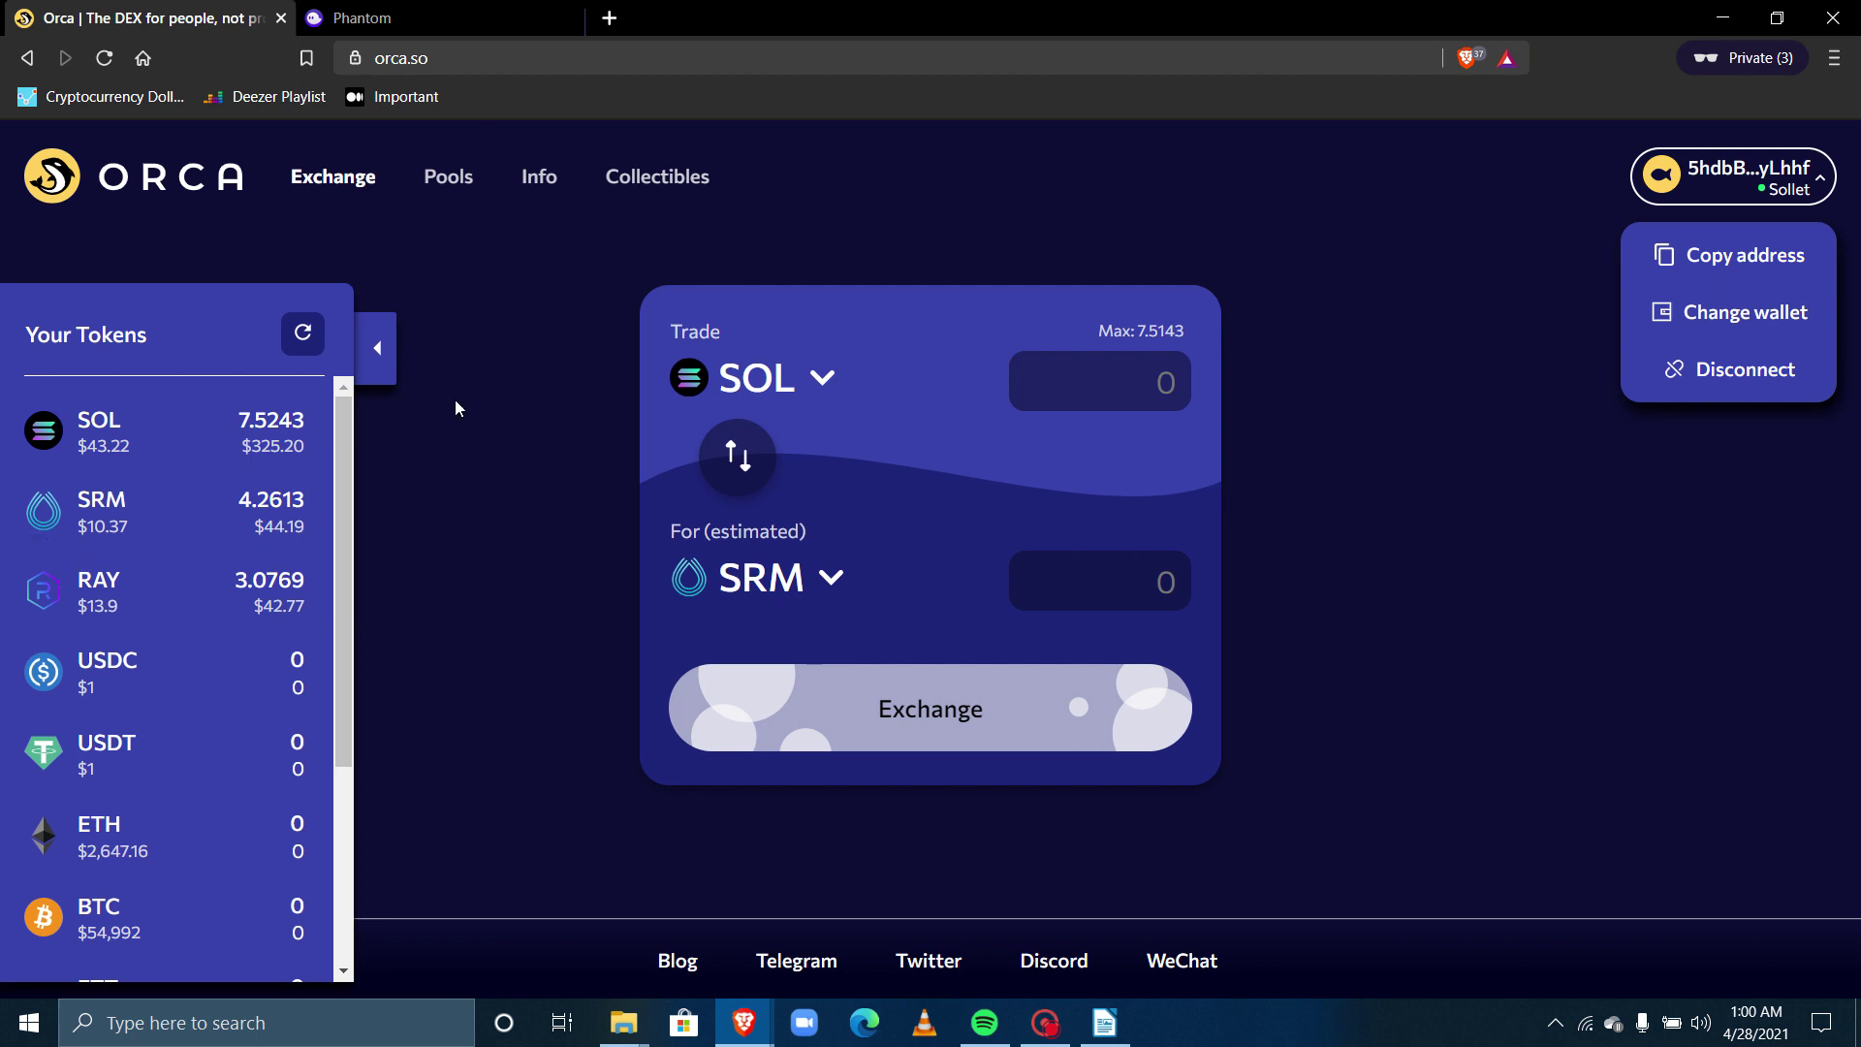
left_click(373, 346)
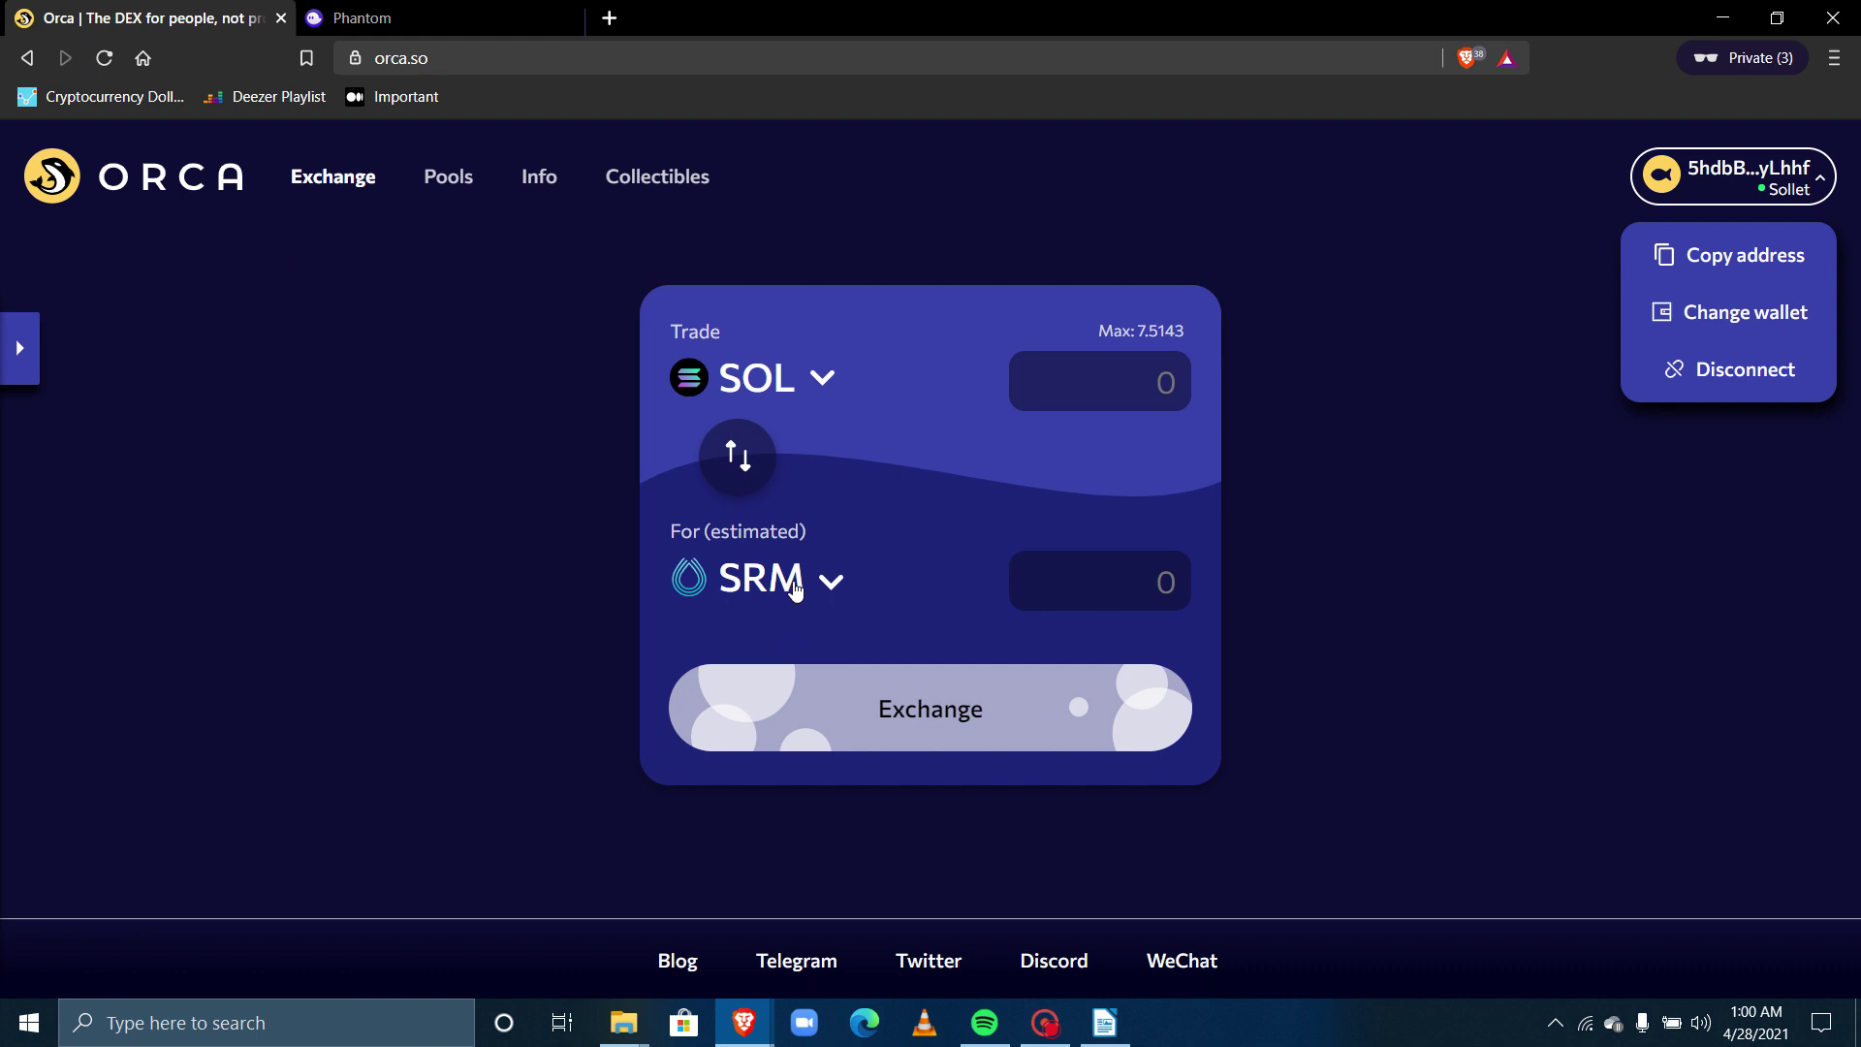
left_click(795, 582)
scroll(887, 710, "down", 1)
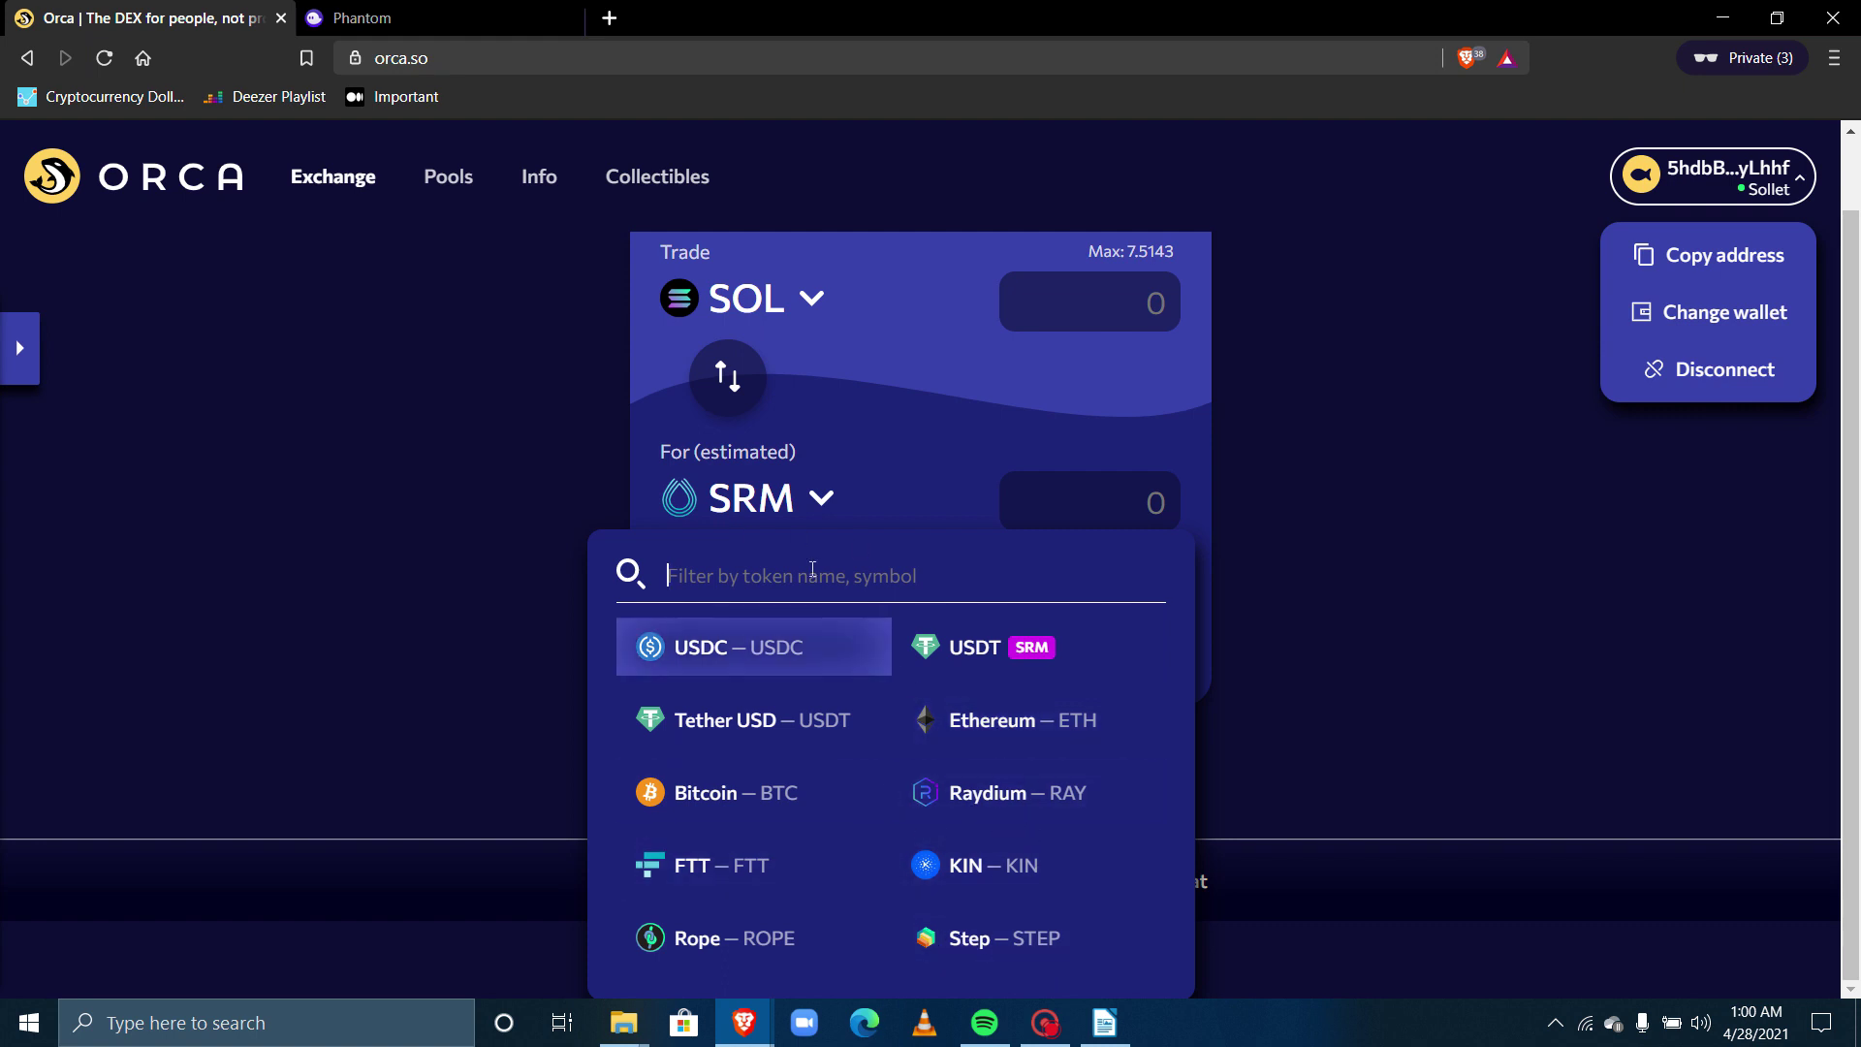
left_click(764, 496)
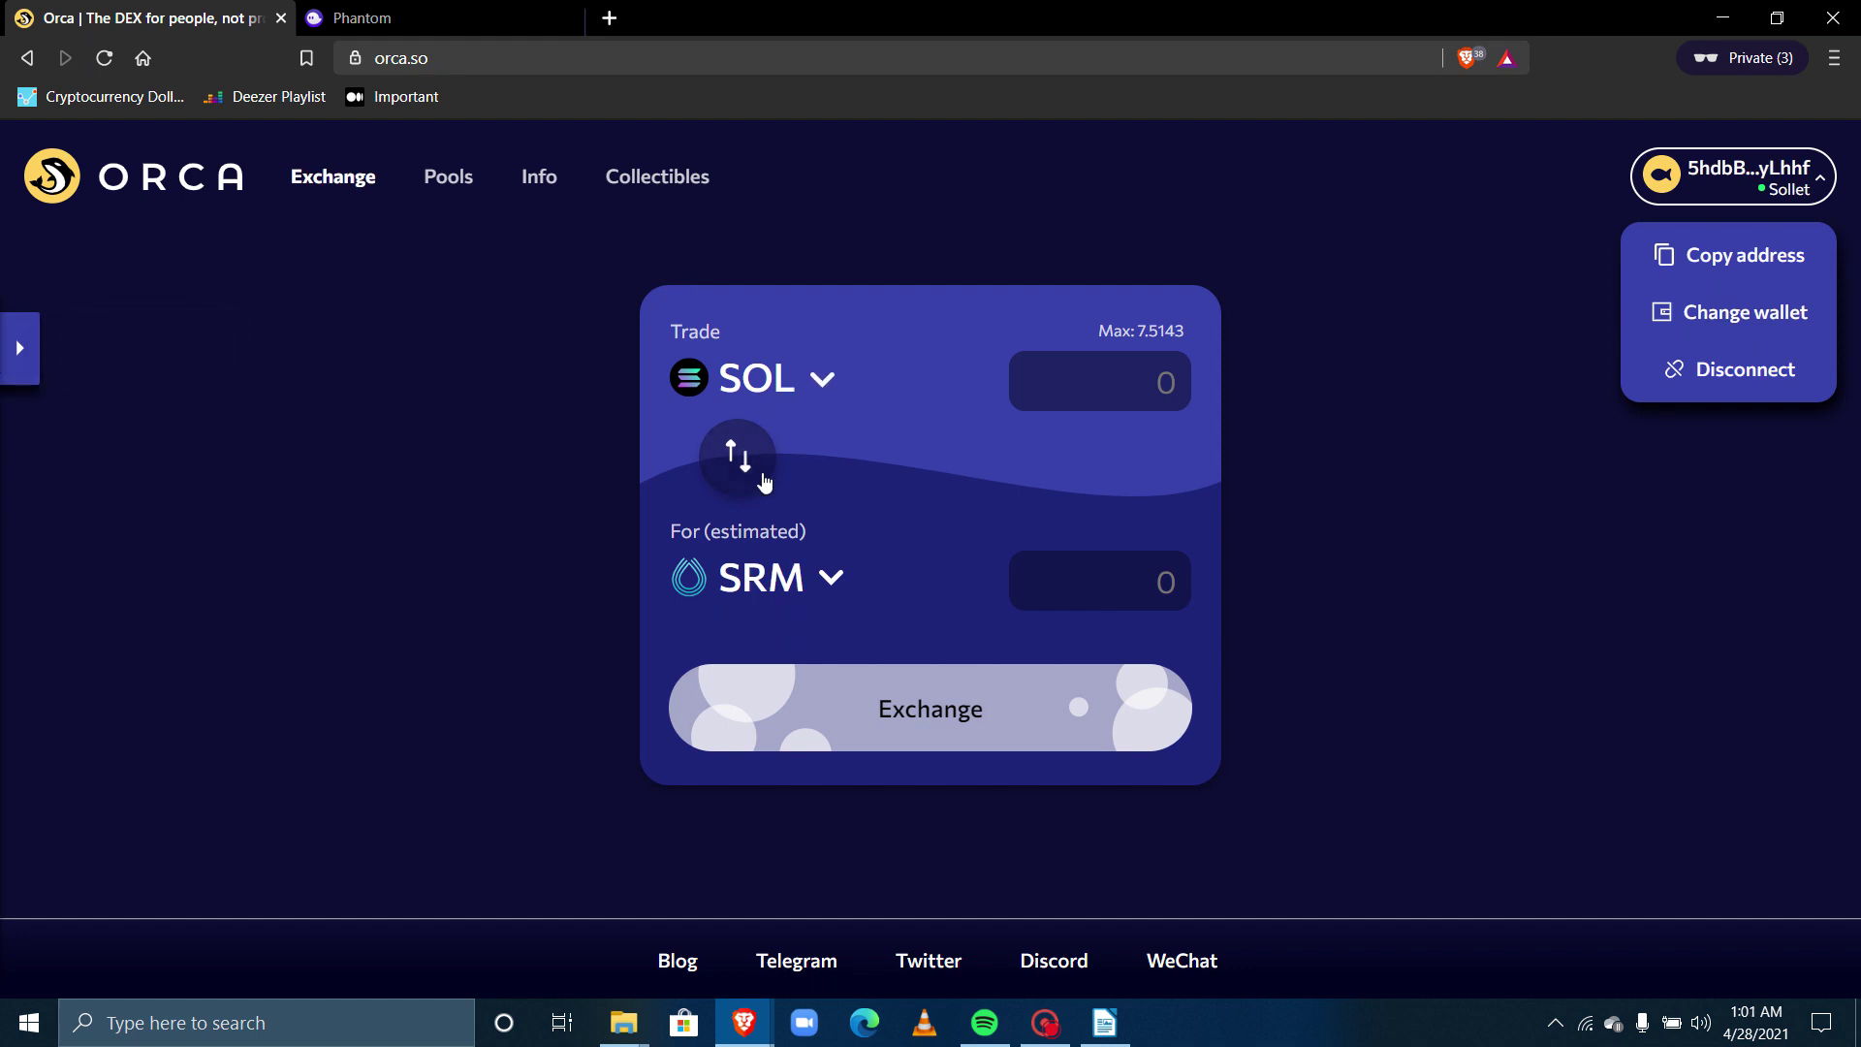
Step: Reverse the swap direction and make Raydium (RAY) the token to trade for SOL
left_click(738, 455)
left_click(805, 377)
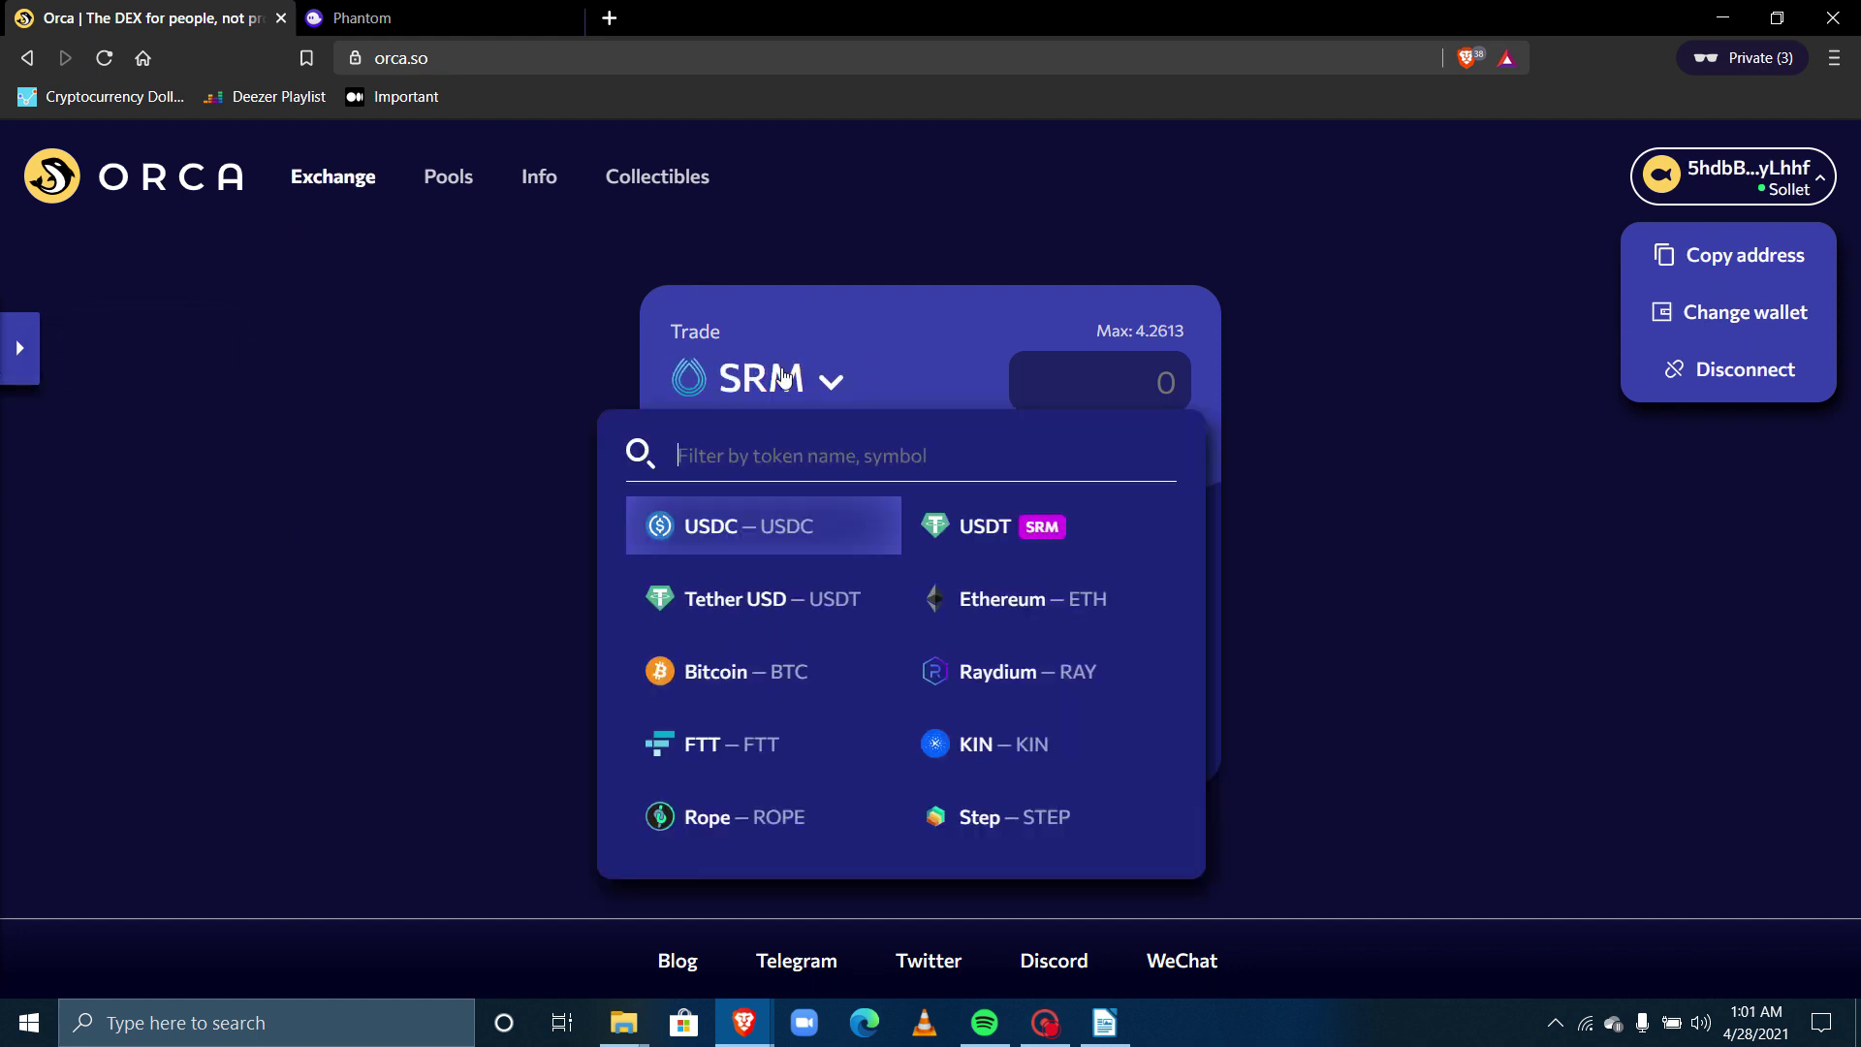
left_click(1022, 673)
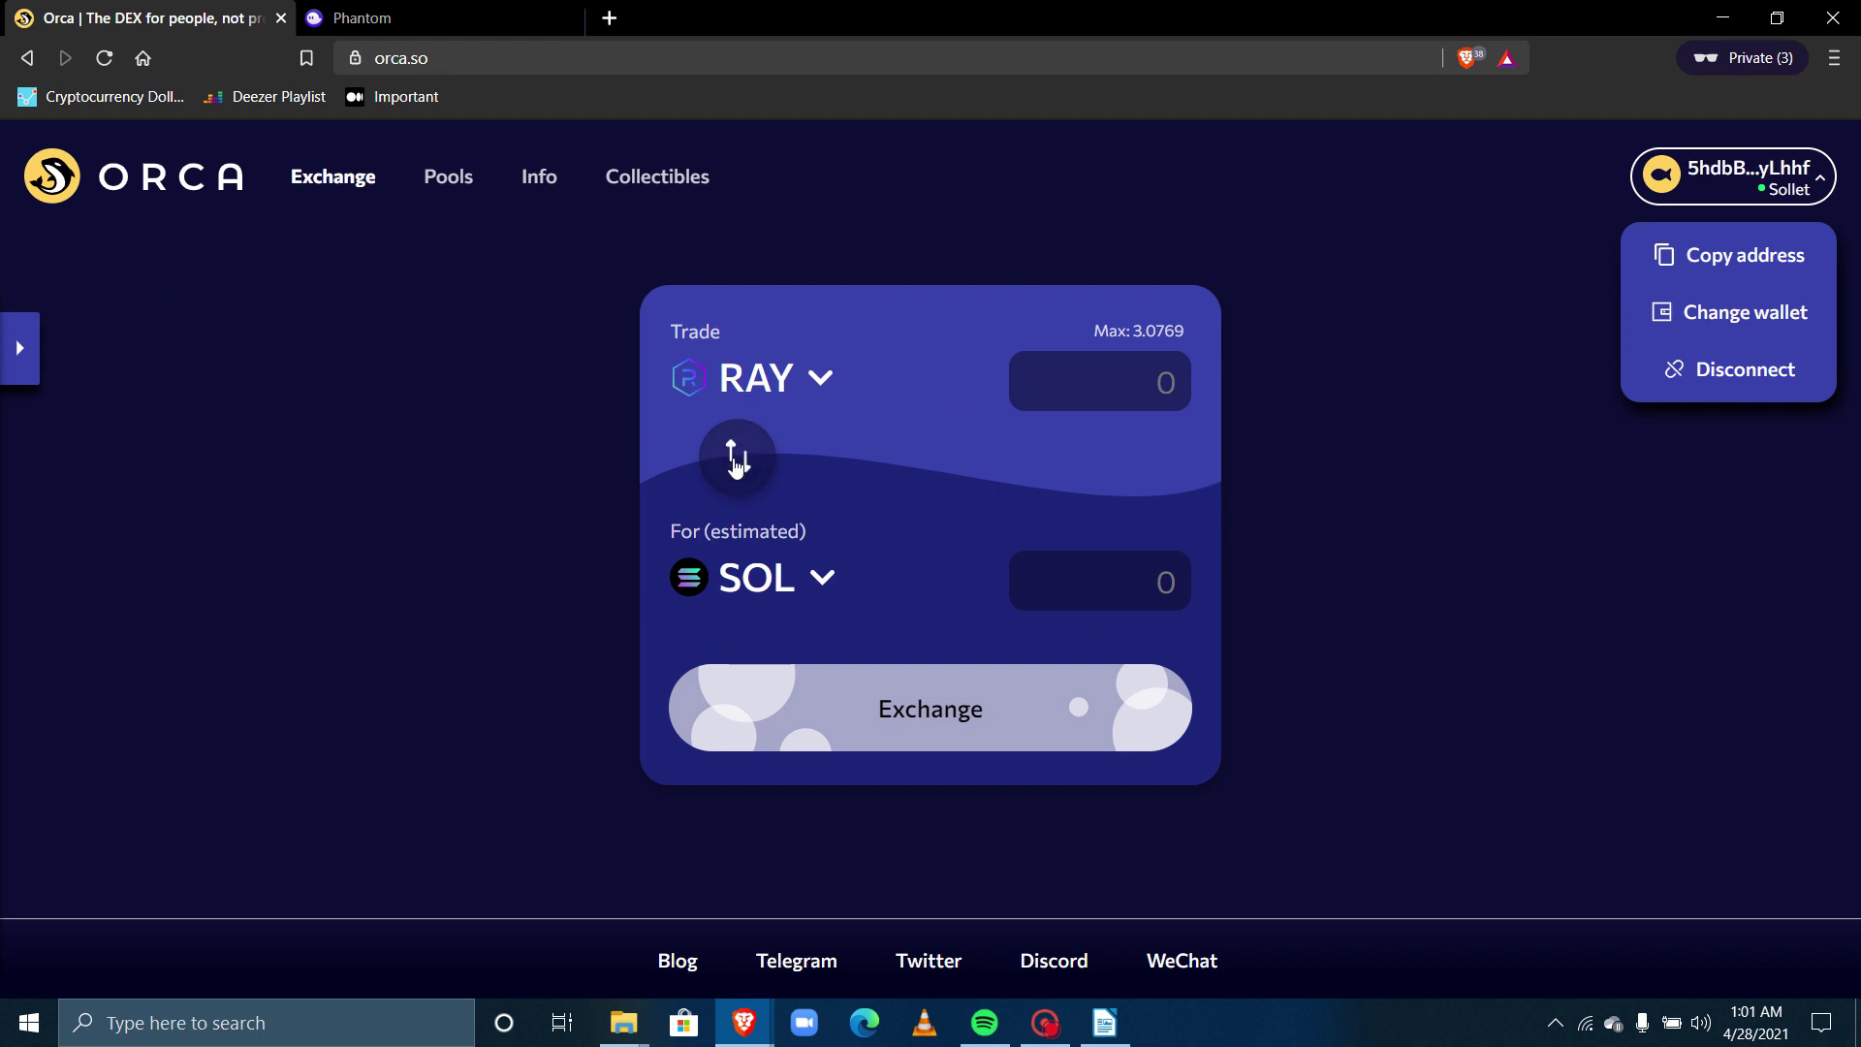
left_click(782, 383)
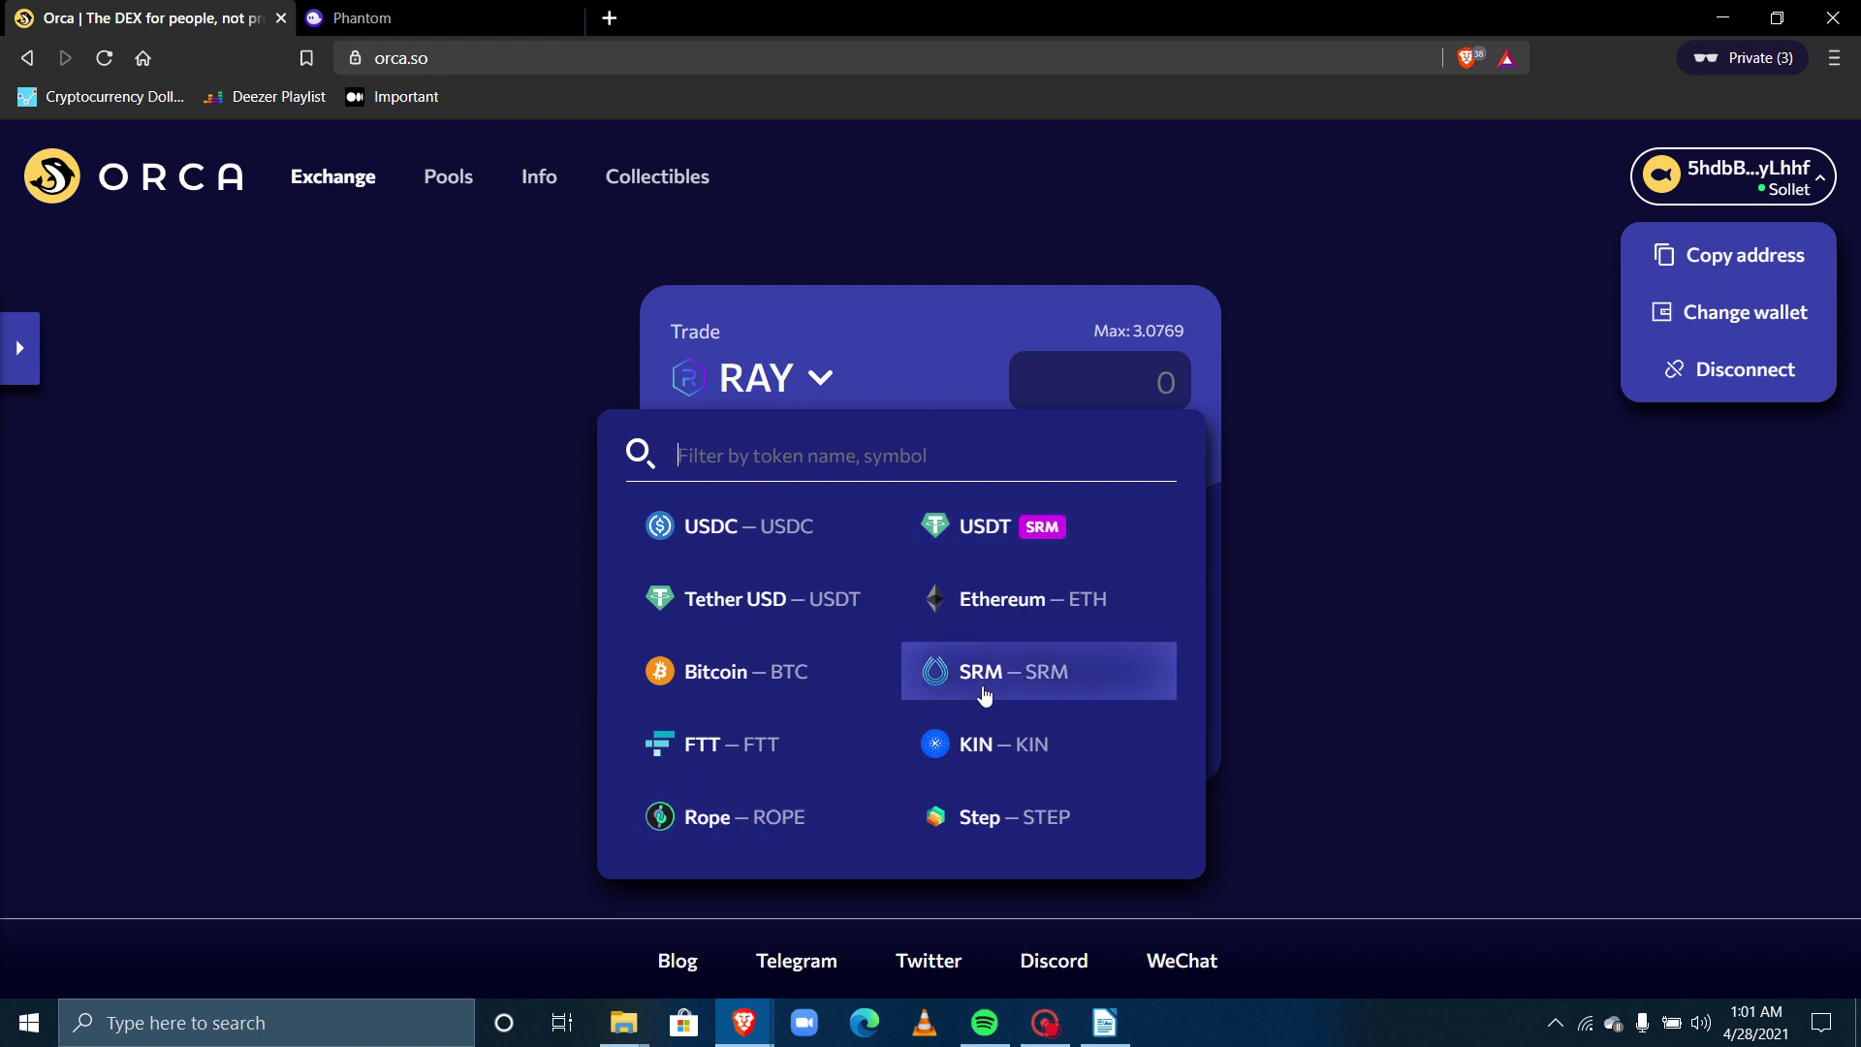
left_click(802, 392)
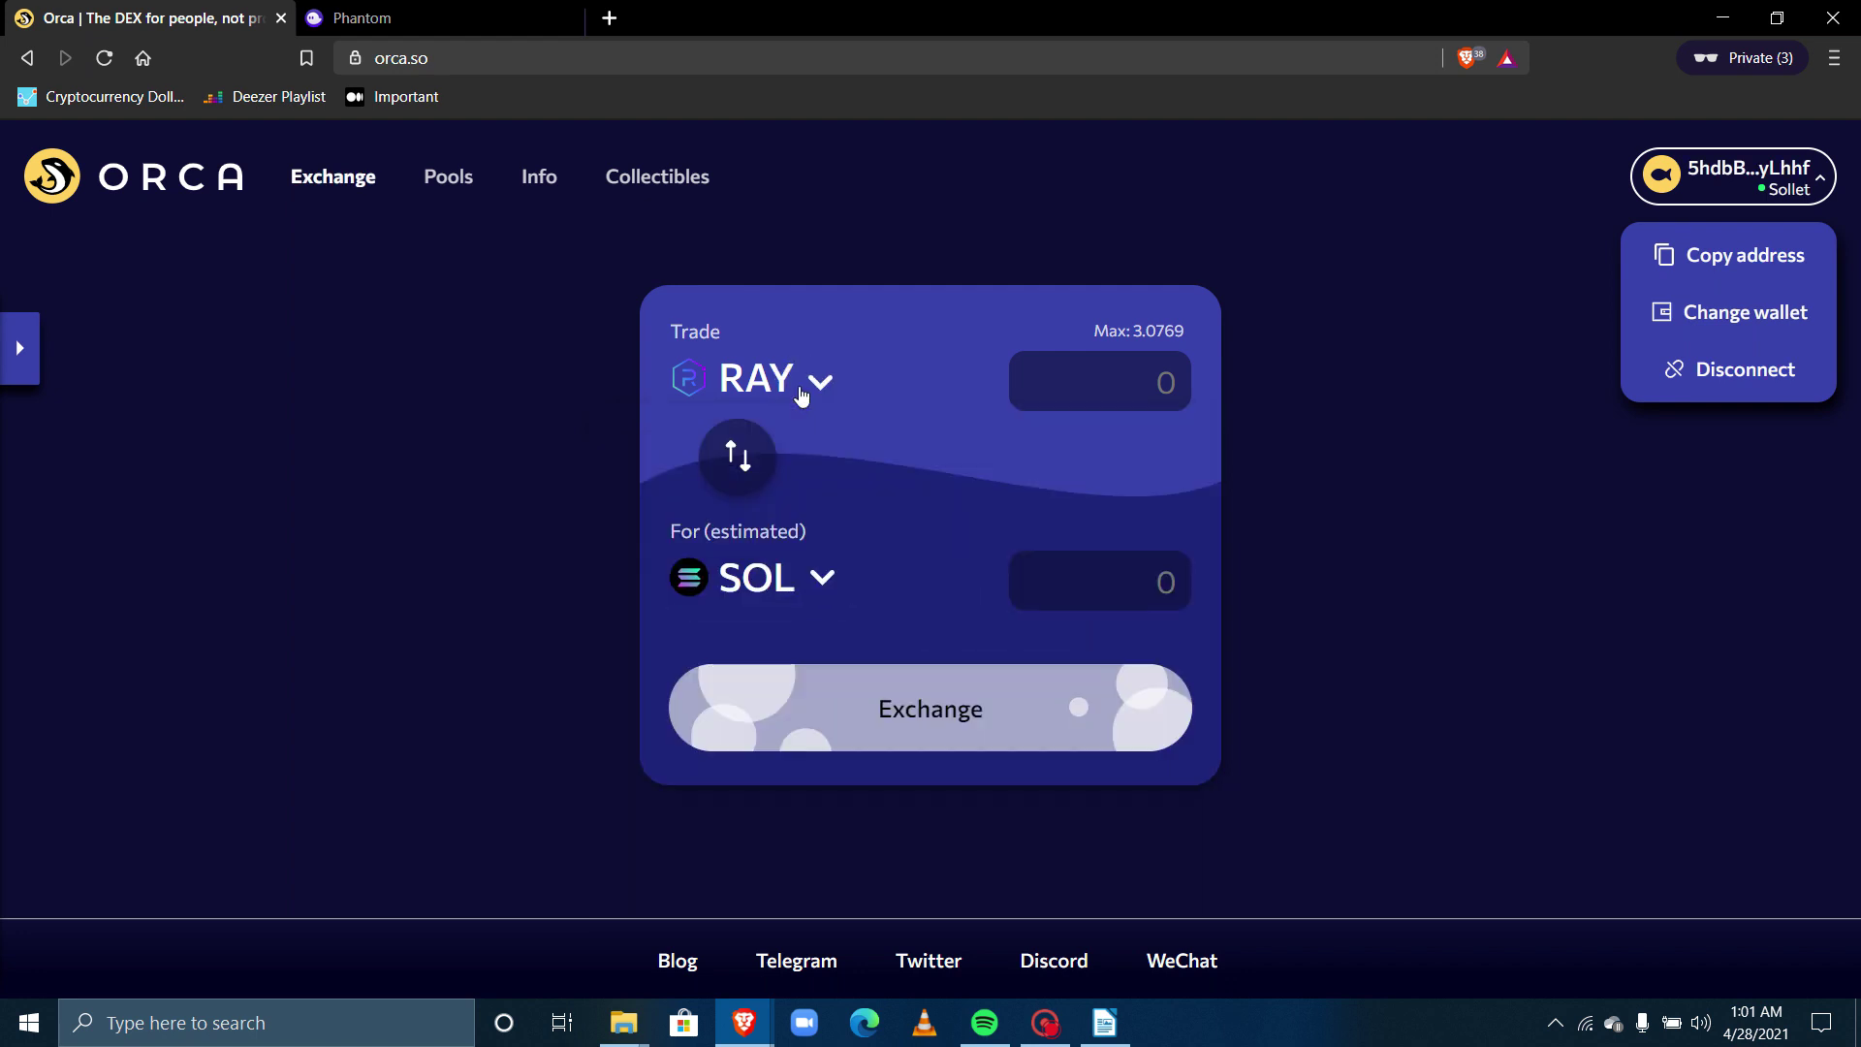
Step: Trade the full 3.0769 RAY balance for about 0.99441 SOL and submit the swap
left_click(1166, 332)
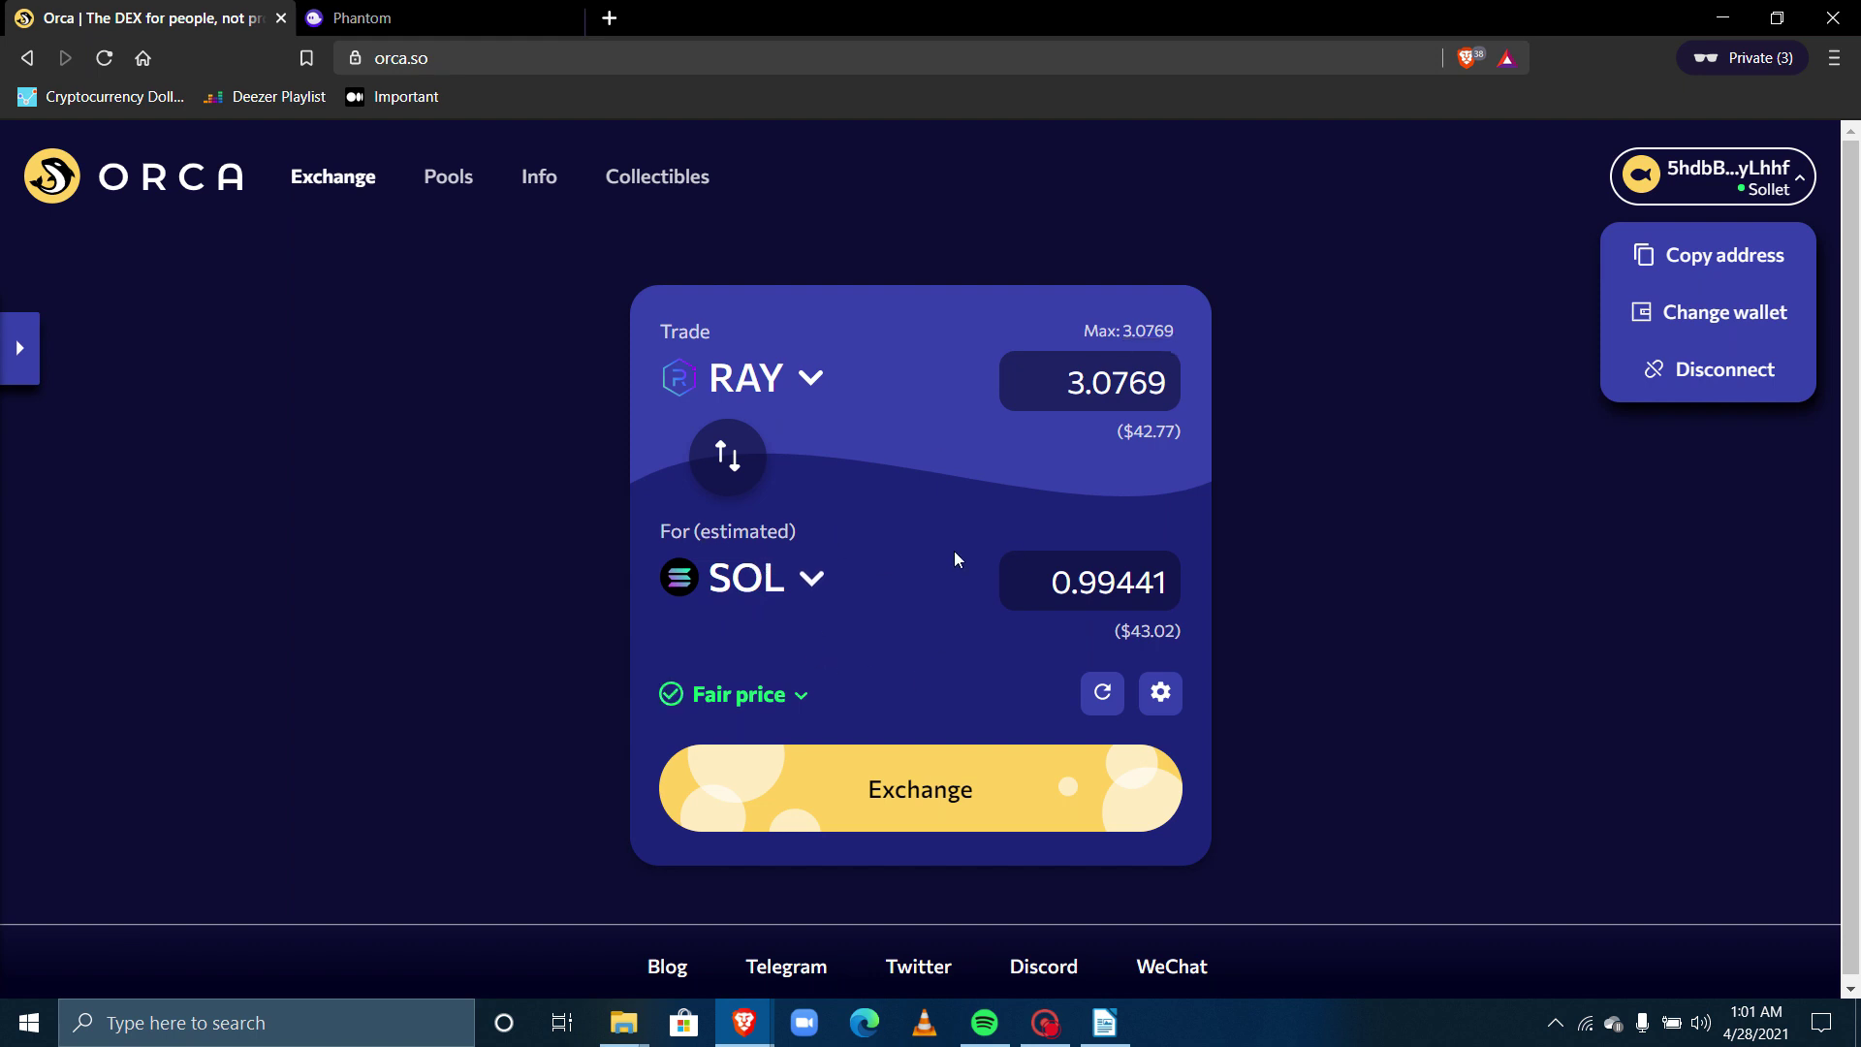
left_click_drag(1059, 582, 1181, 579)
left_click(1208, 583)
left_click(921, 770)
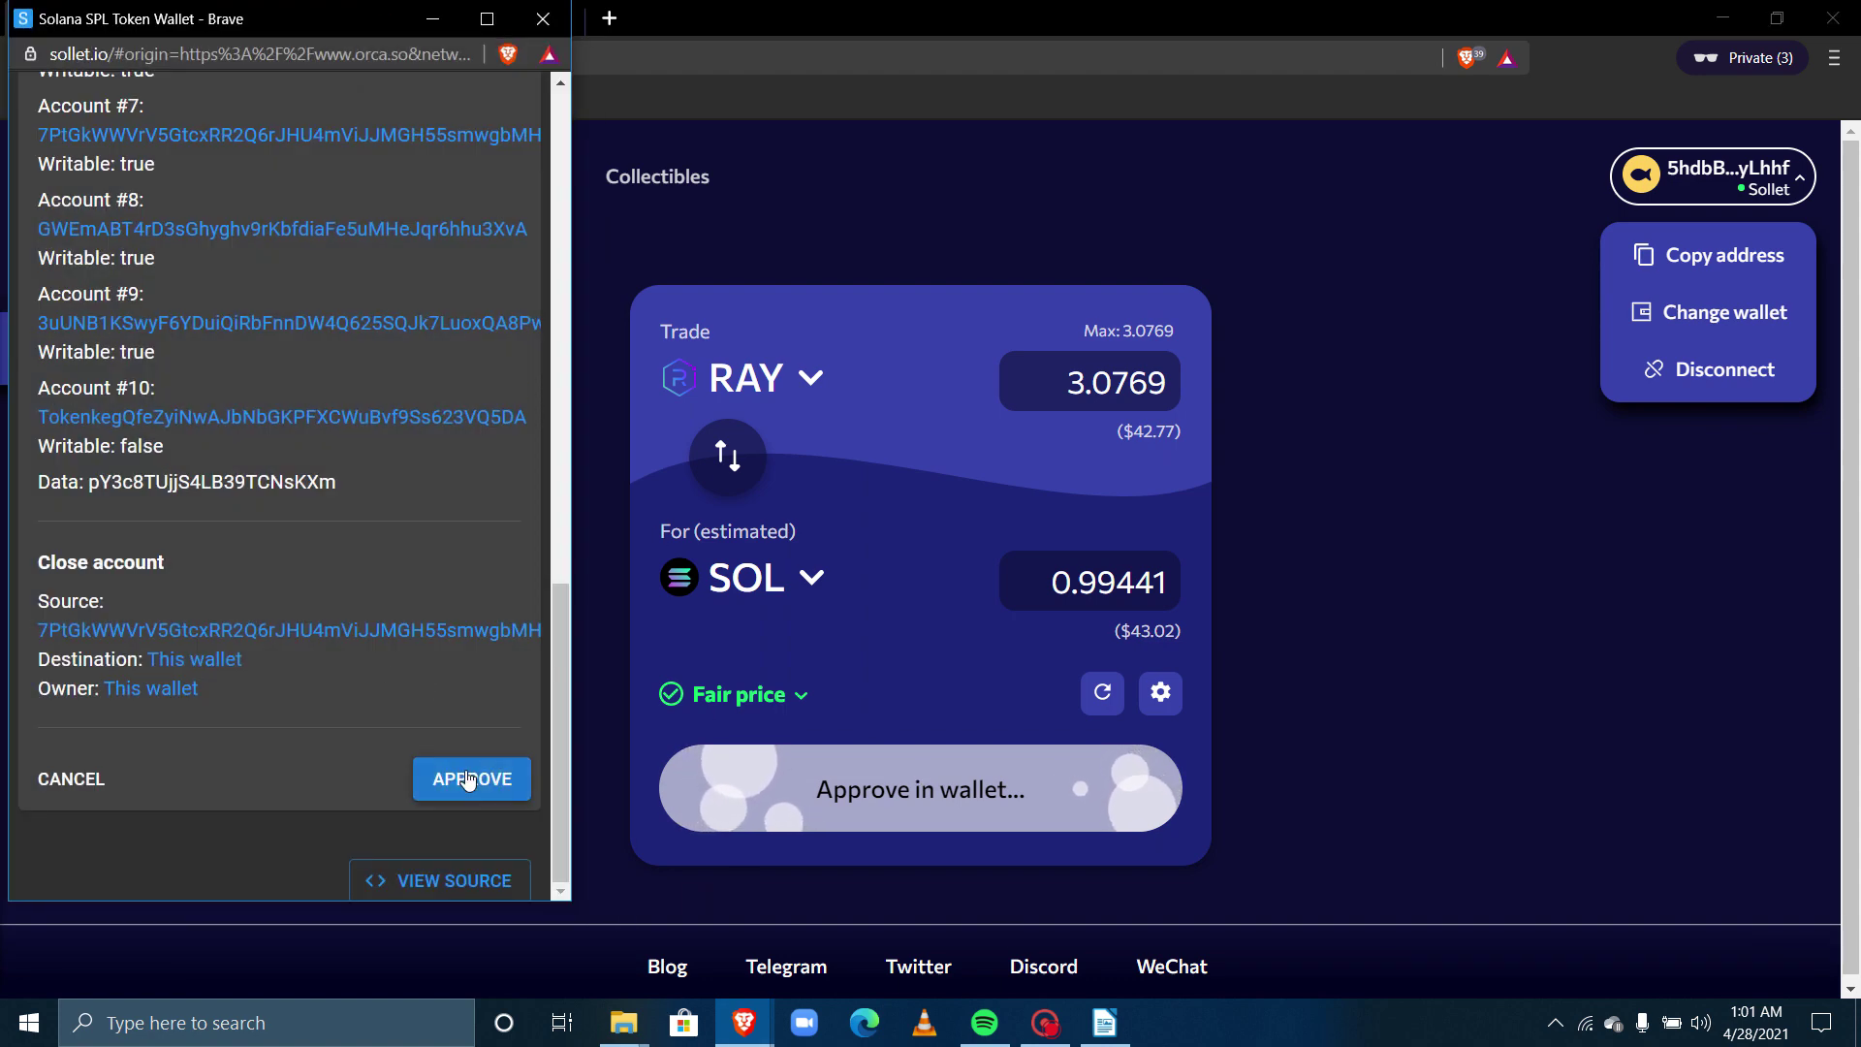
Step: Approve the RAY-to-SOL transaction in Sollet and move the wallet window to the right
left_click(470, 774)
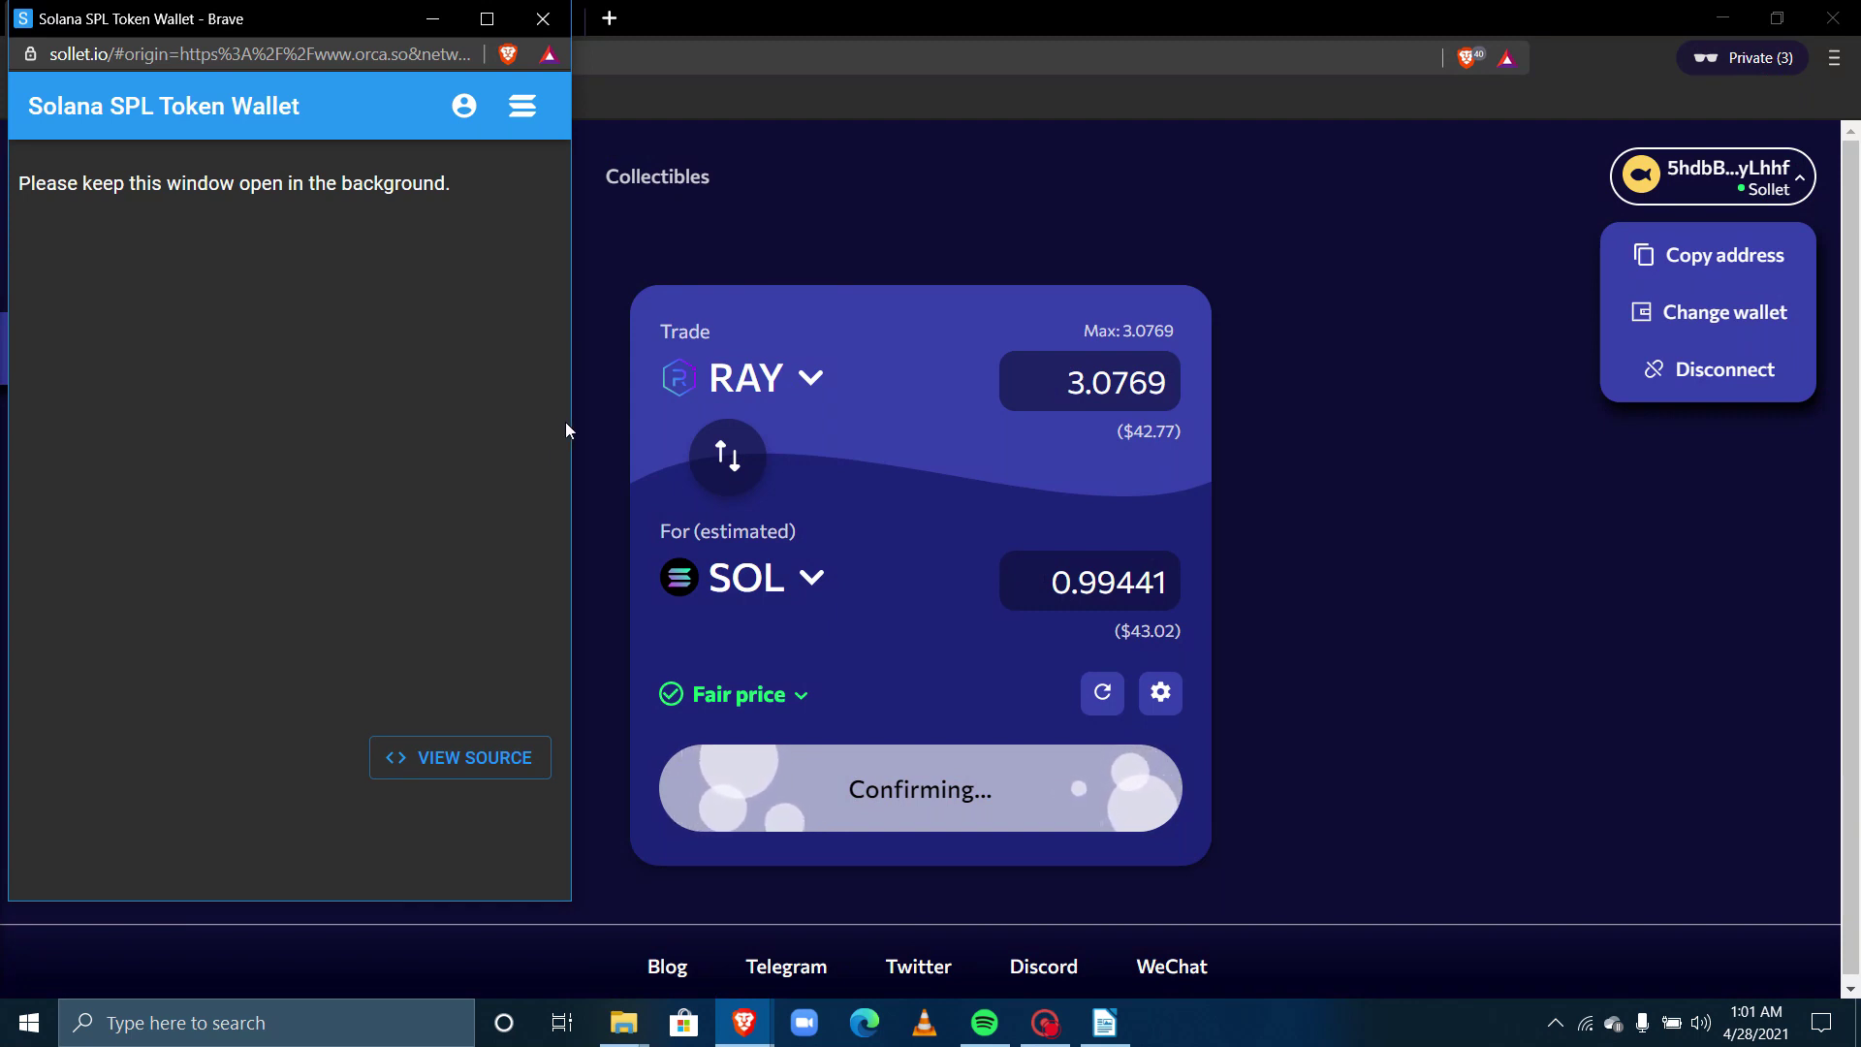
left_click_drag(253, 19, 1396, 33)
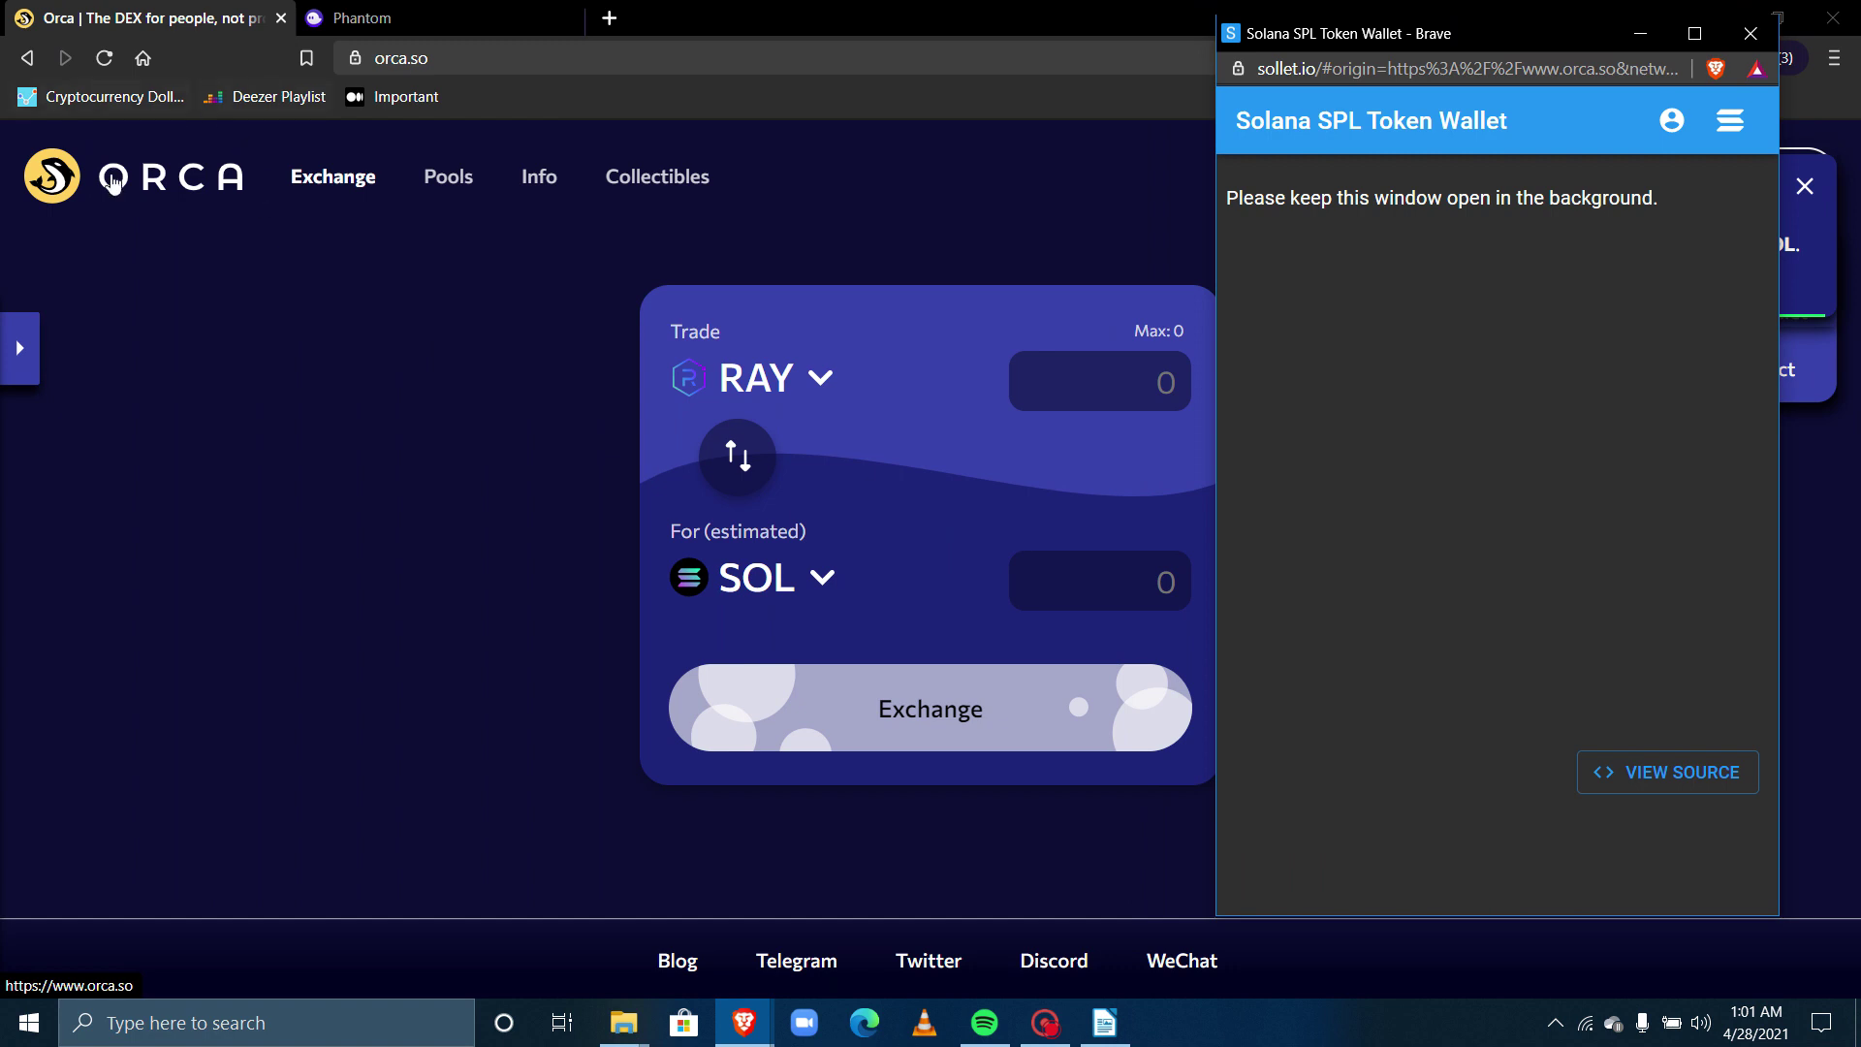
Step: Refresh the token balances panel to show 8.5187 SOL and 0 RAY, then hide it
left_click(25, 343)
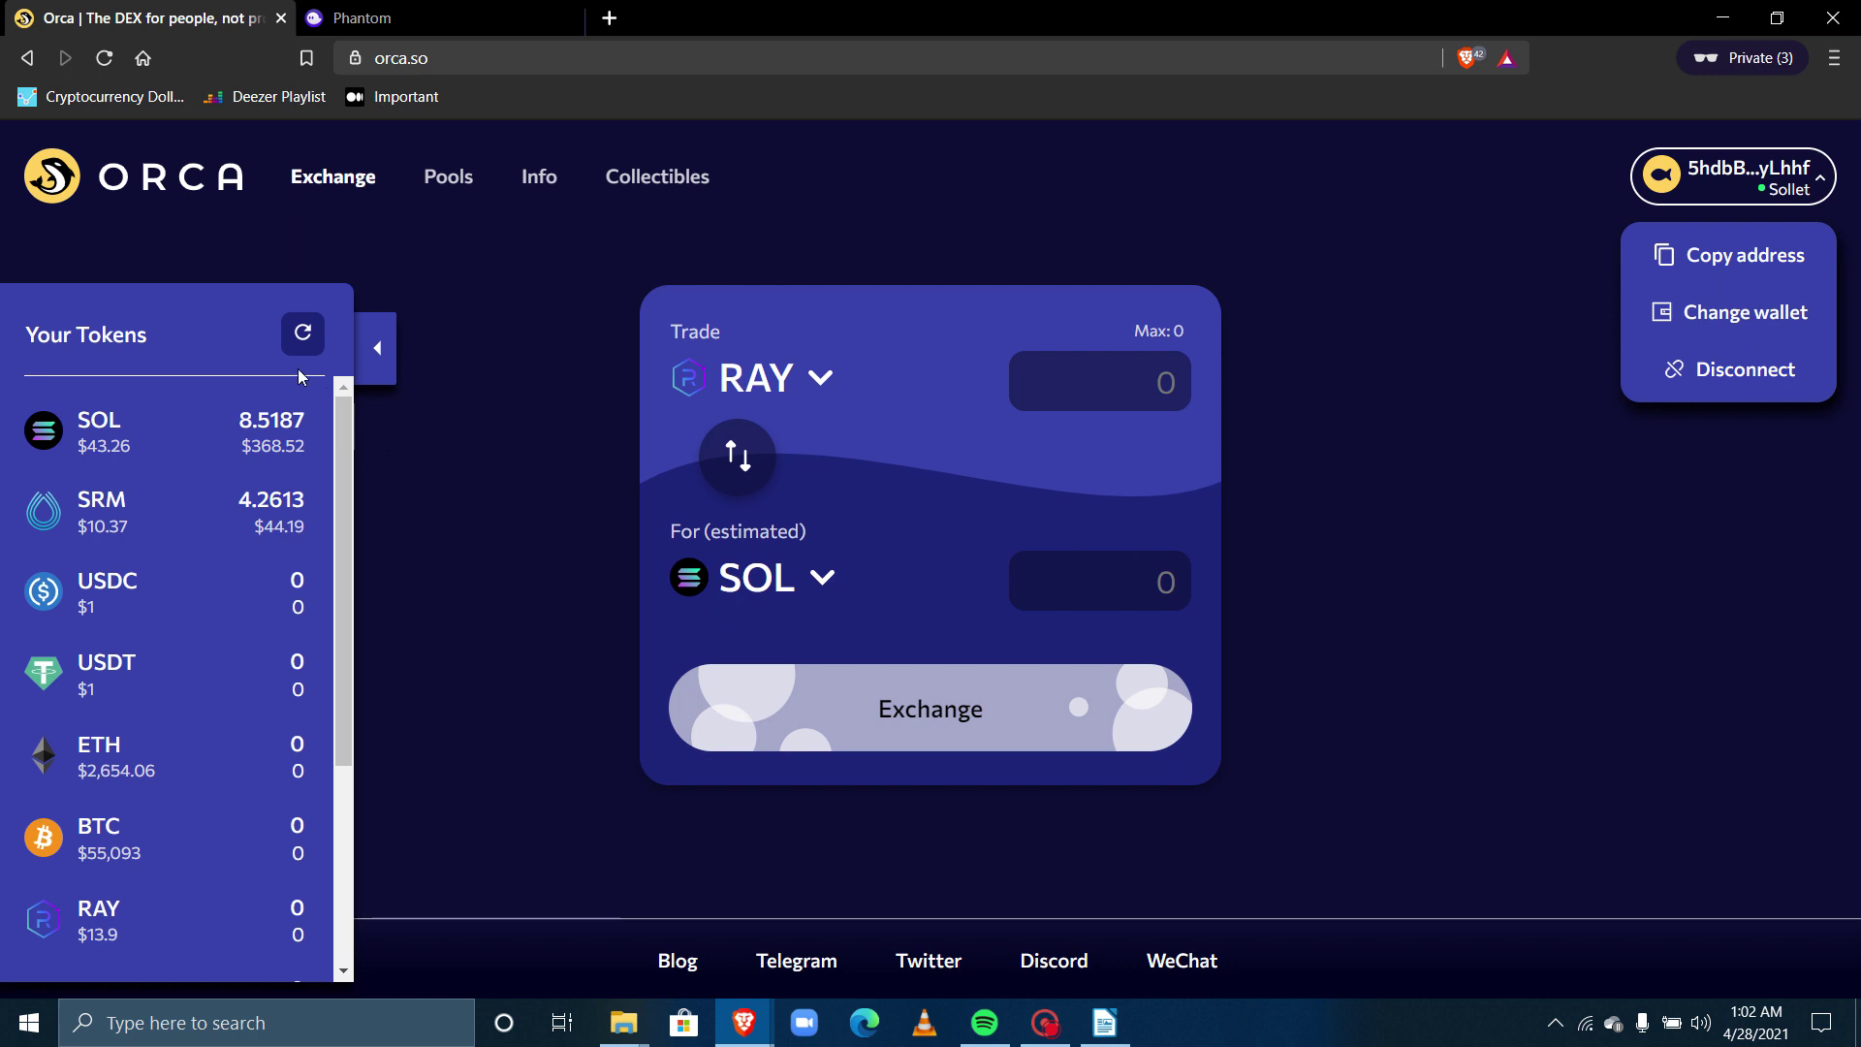
left_click(291, 328)
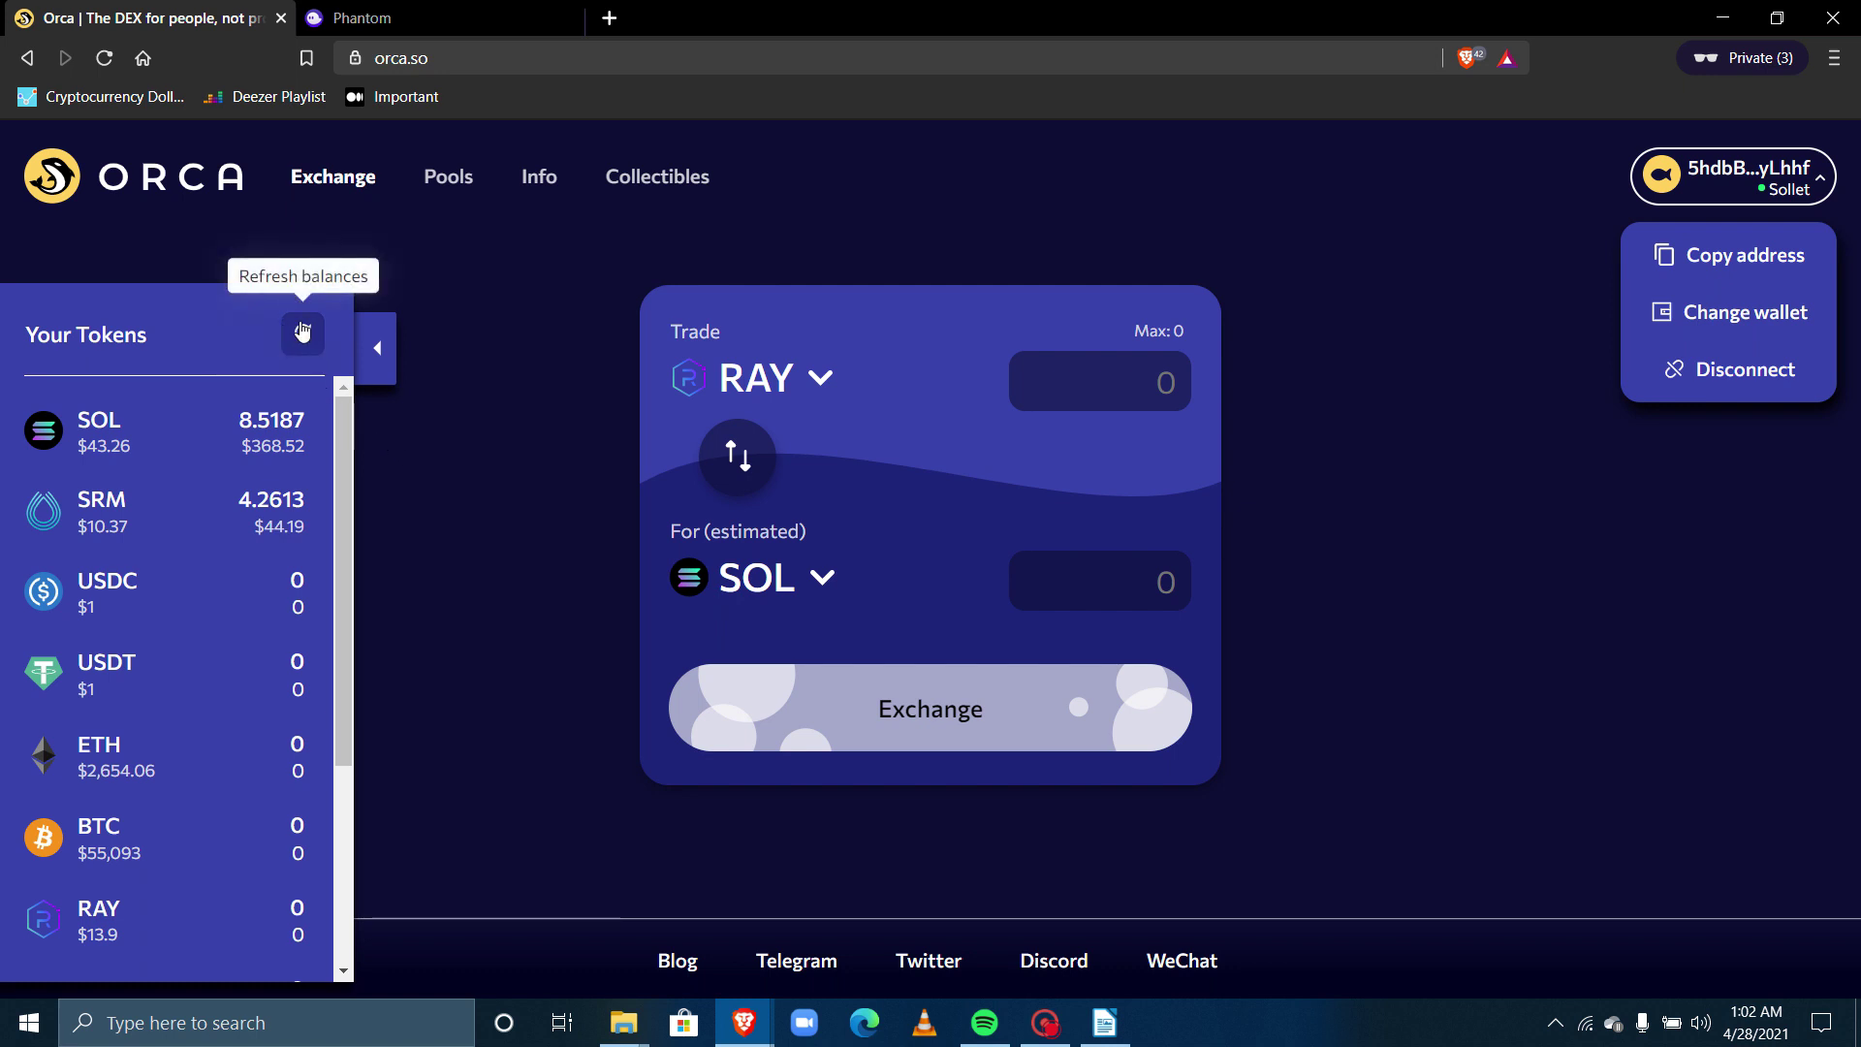
left_click(380, 351)
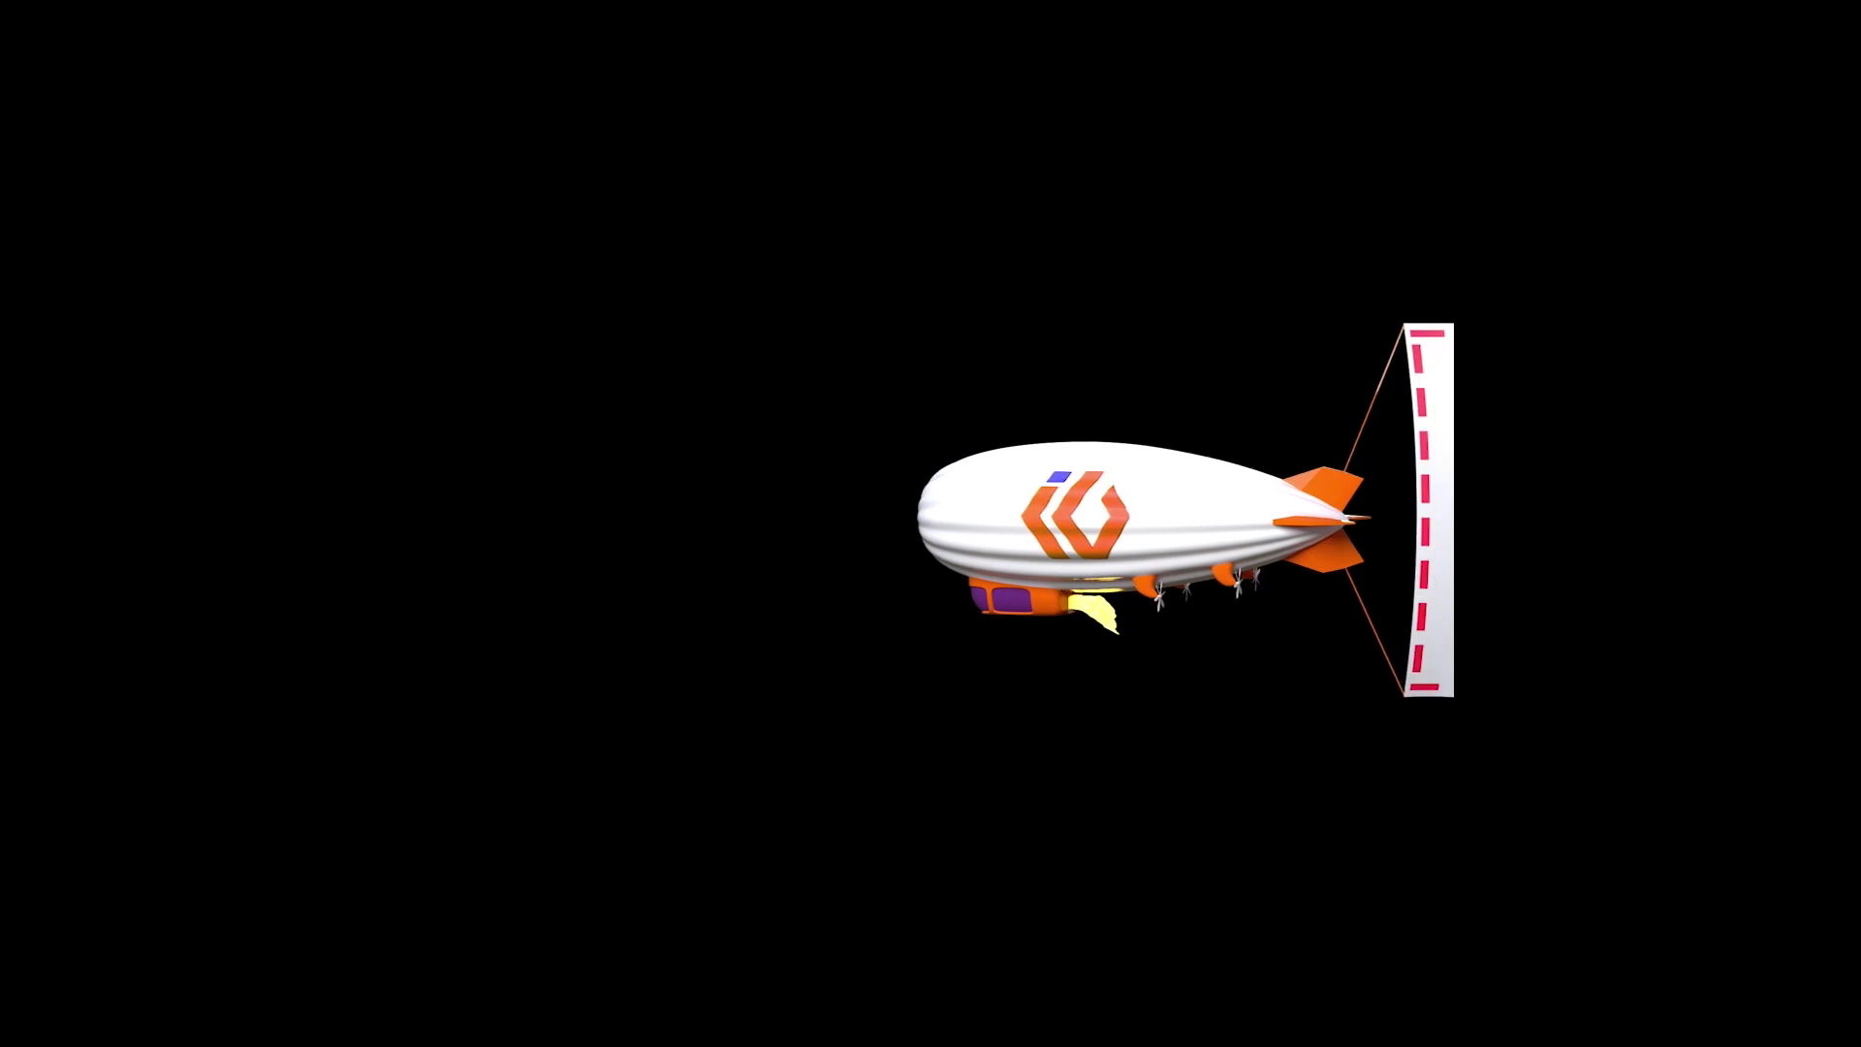